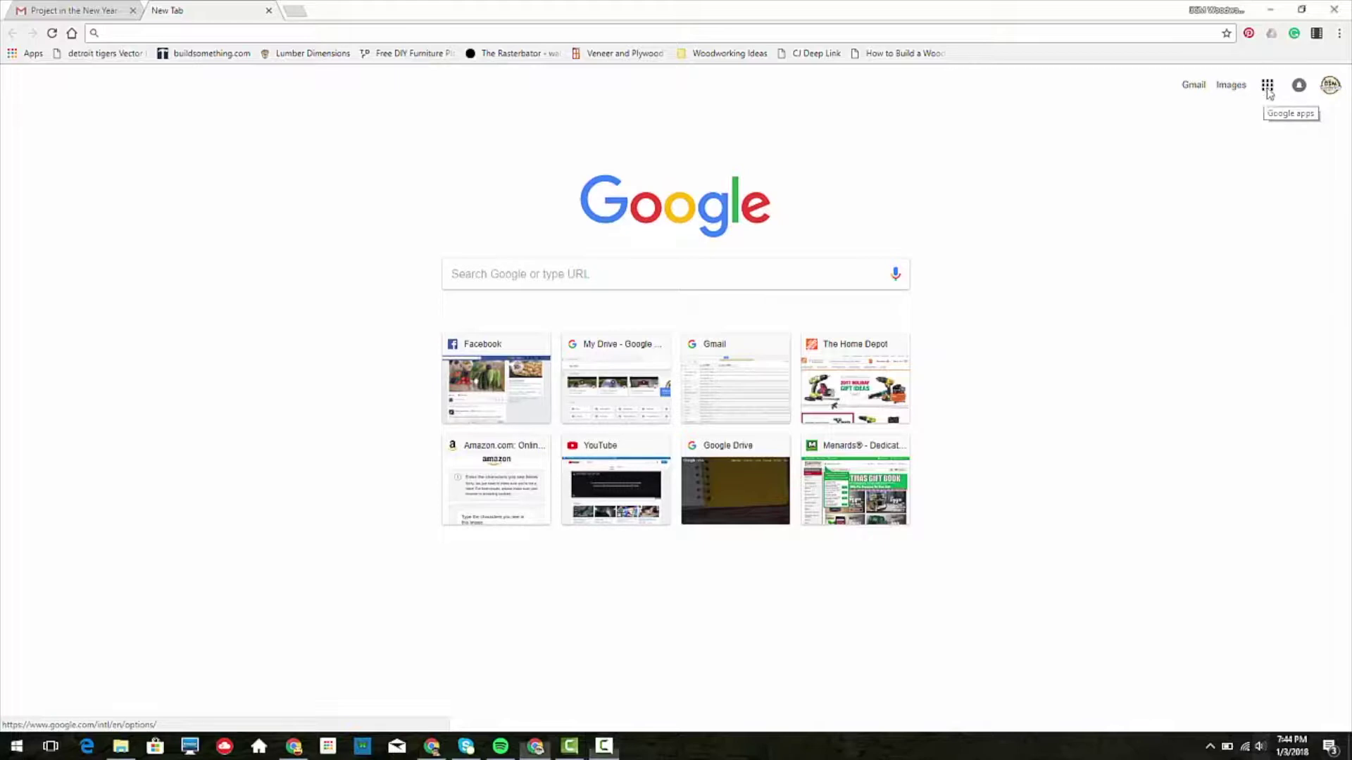
Go to Google Drive from the apps grid and open the Receipt Tracker 2018 form
{"action": "left_click", "coordinate": [1268, 95]}
{"action": "left_click", "coordinate": [1223, 318]}
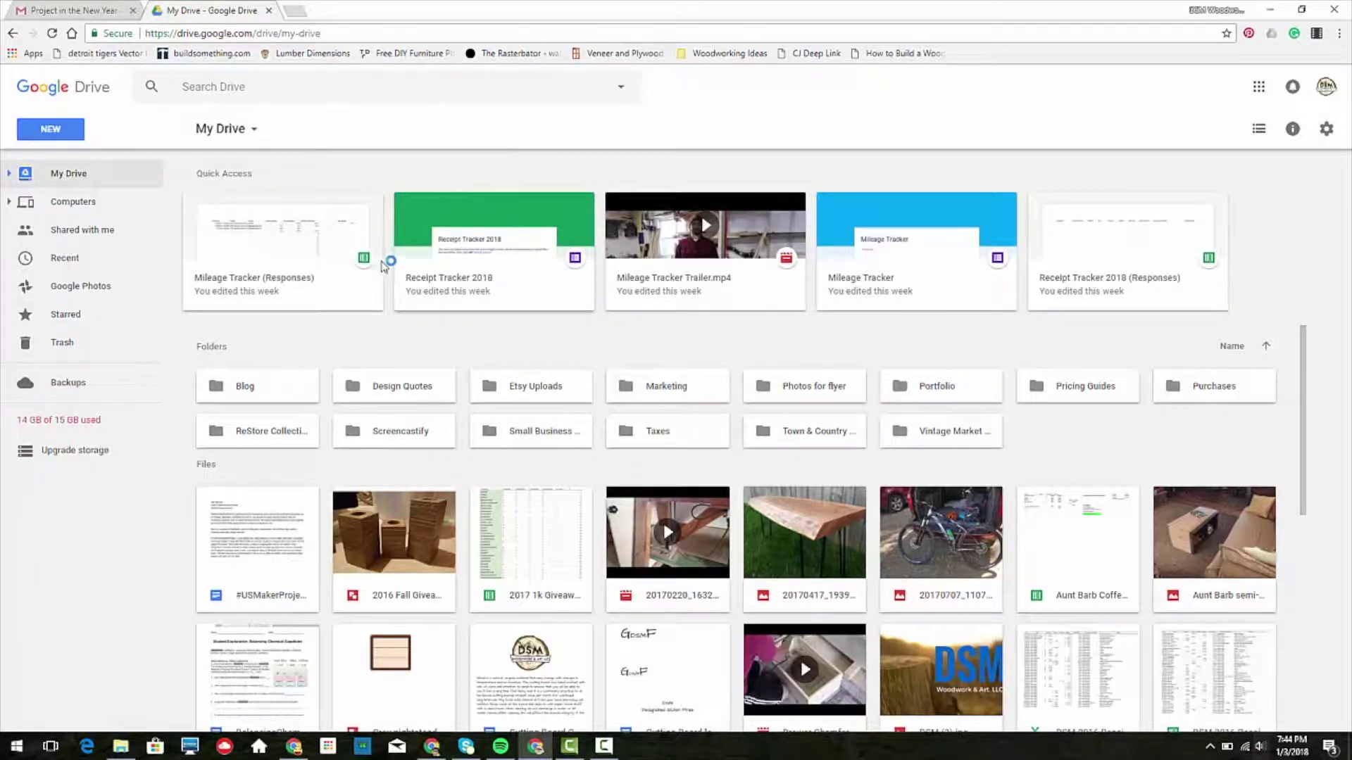
{"action": "left_click", "coordinate": [501, 227]}
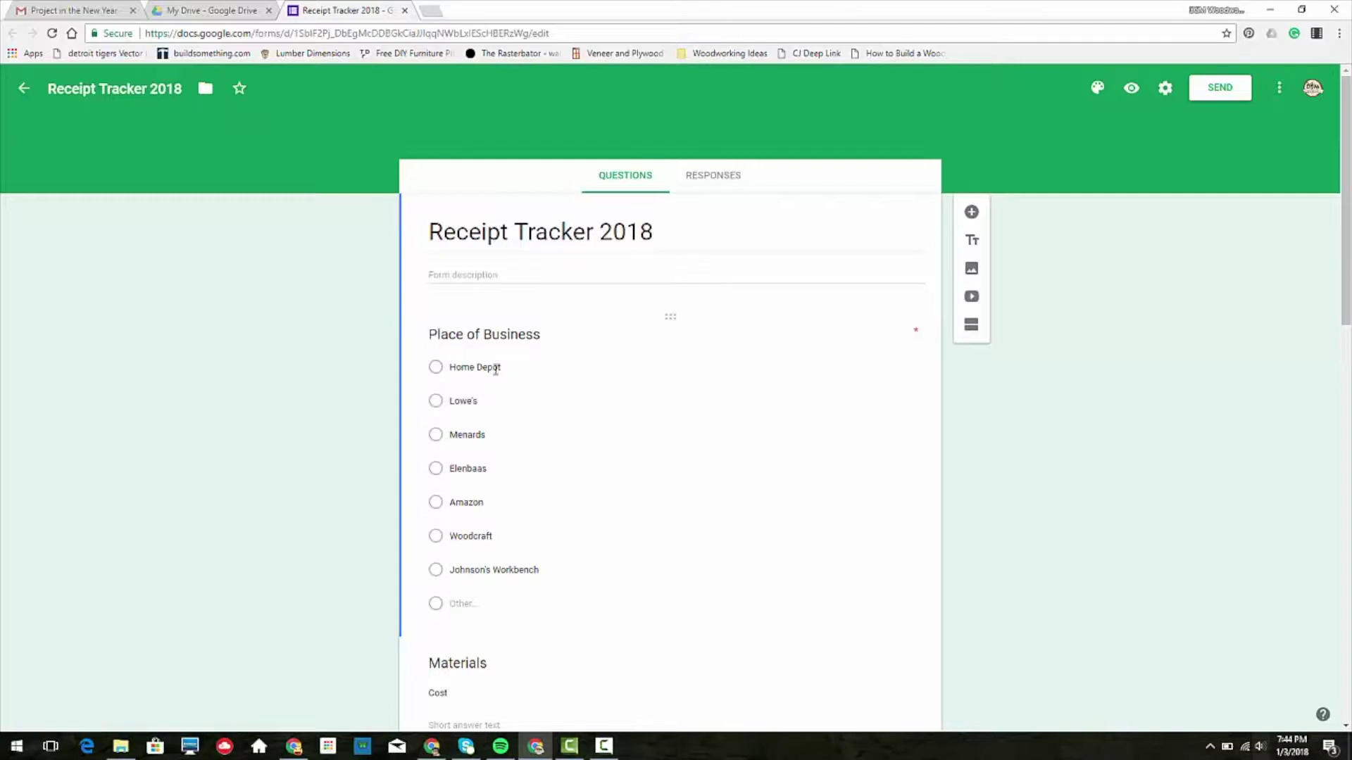
Scroll through the Materials, Tools, Inventory and Supplies cost questions and Total w/ tax
{"action": "scroll", "coordinate": [356, 377], "scroll_direction": "down", "scroll_amount": 2}
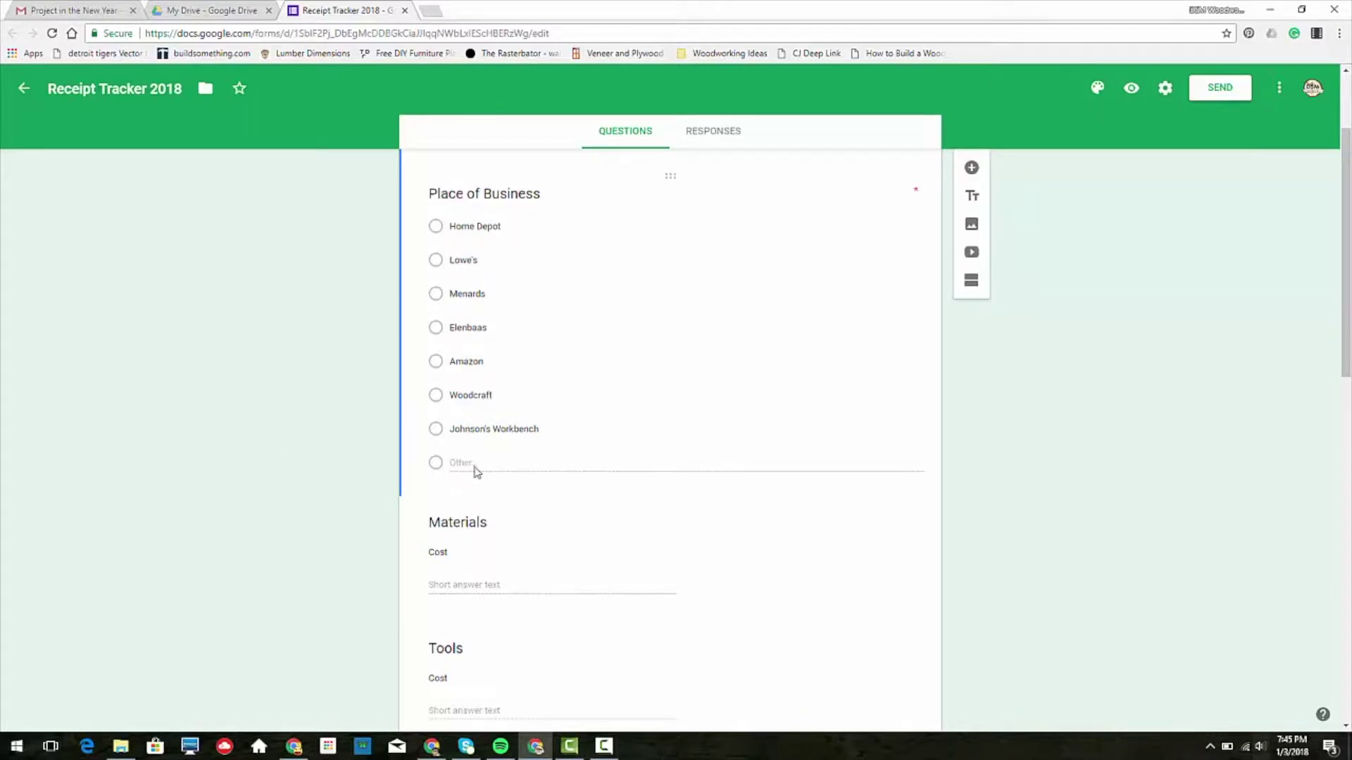
{"action": "scroll", "coordinate": [394, 532], "scroll_direction": "down", "scroll_amount": 1}
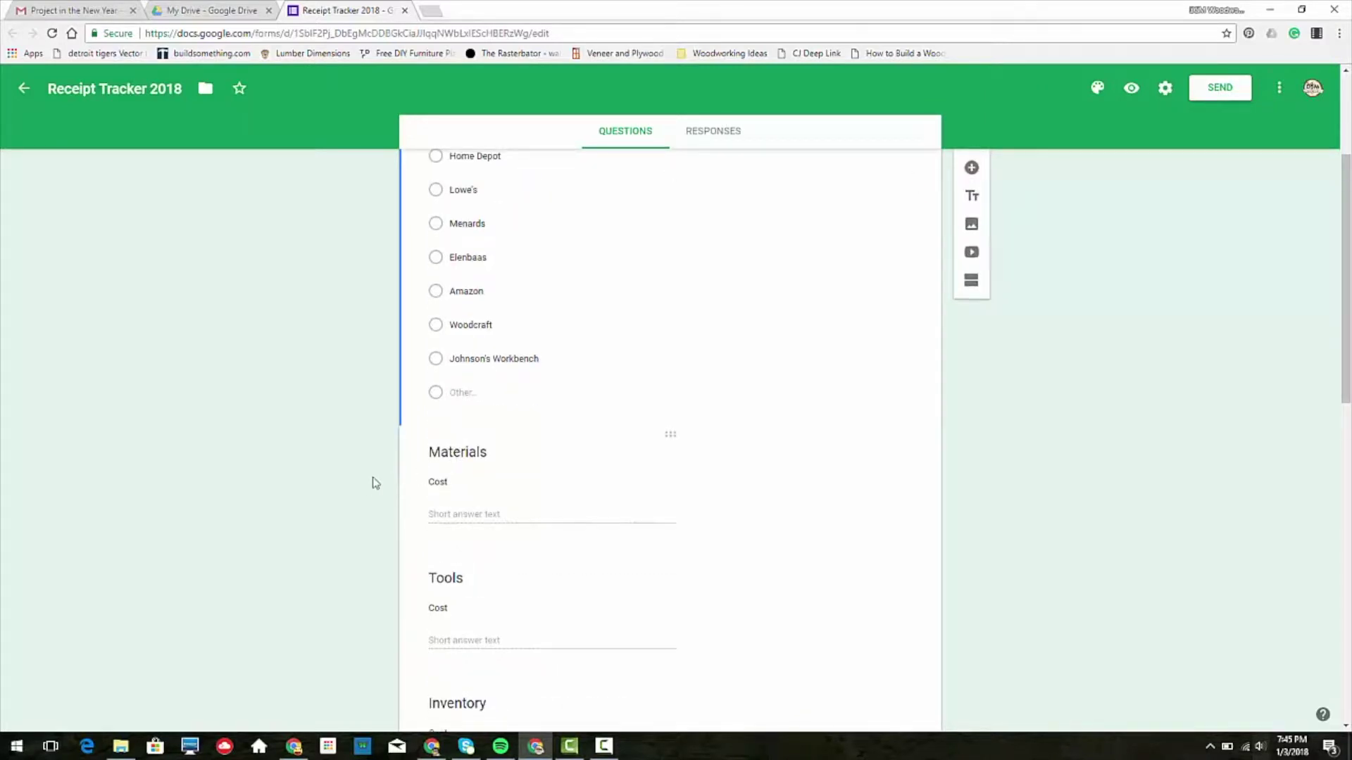
{"action": "scroll", "coordinate": [370, 485], "scroll_direction": "down", "scroll_amount": 2}
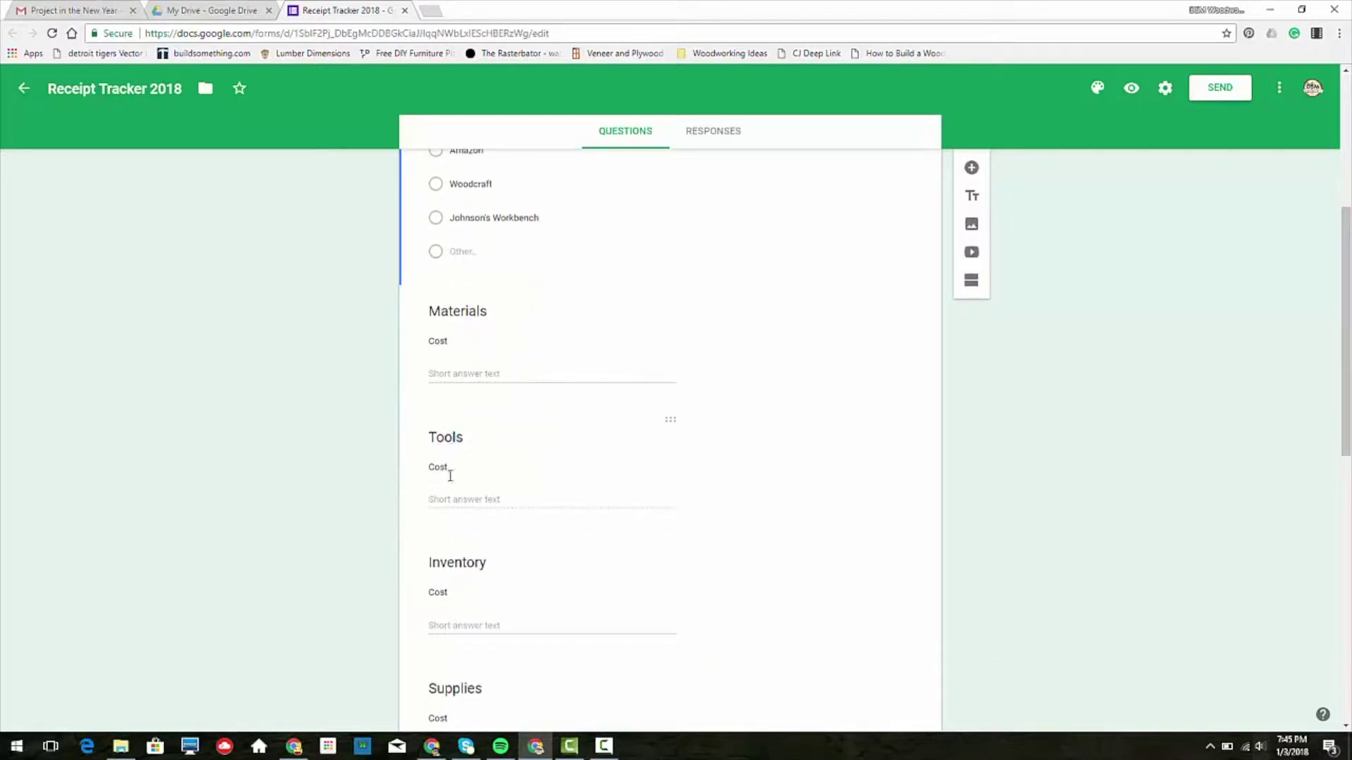
{"action": "scroll", "coordinate": [374, 543], "scroll_direction": "down", "scroll_amount": 2}
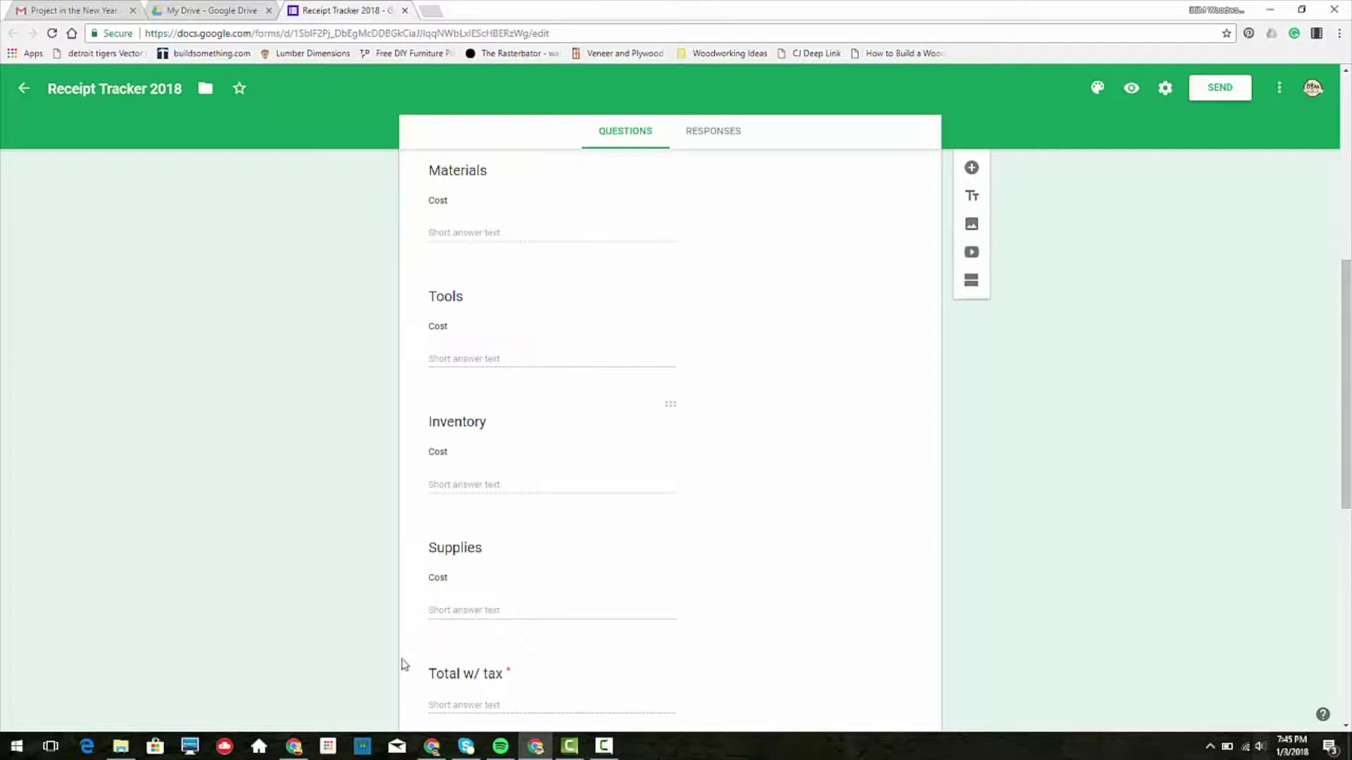
{"action": "scroll", "coordinate": [297, 429], "scroll_direction": "up", "scroll_amount": 1}
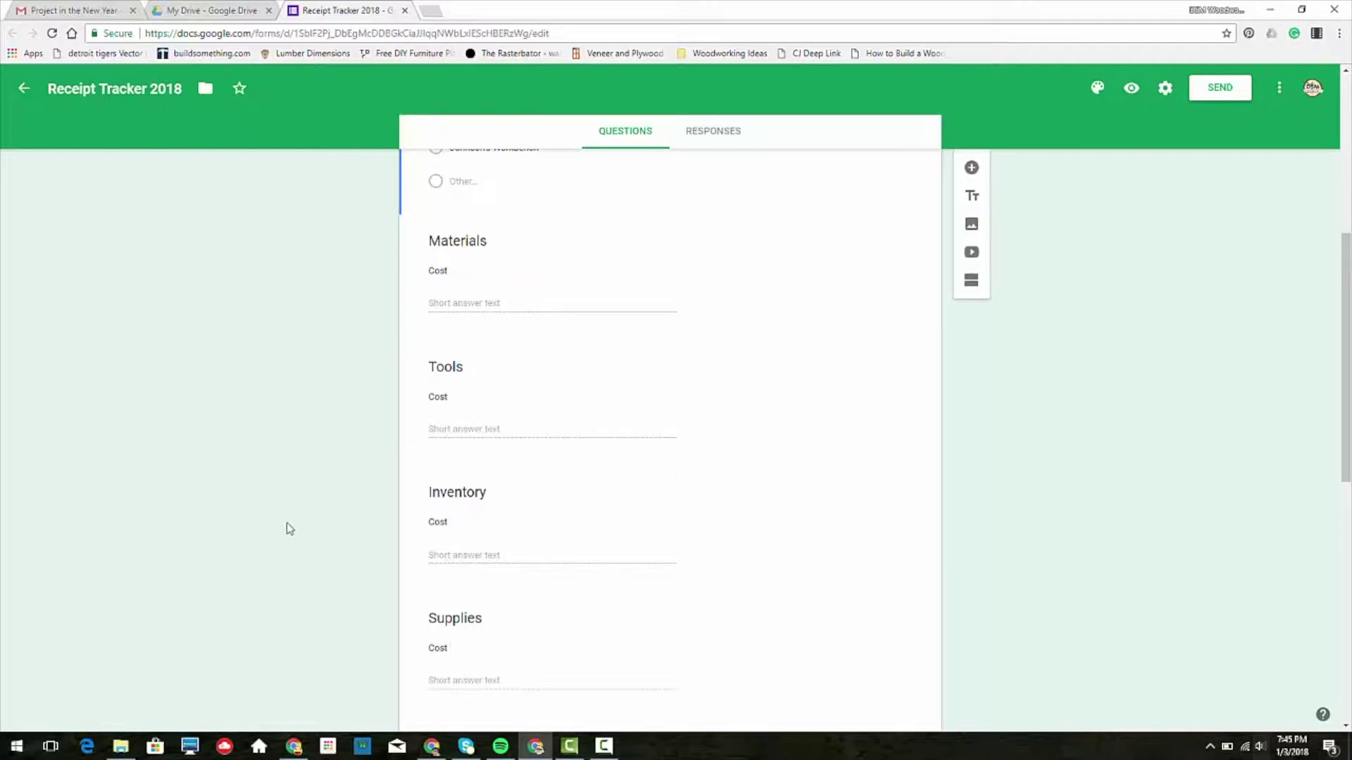
{"action": "scroll", "coordinate": [286, 522], "scroll_direction": "down", "scroll_amount": 2}
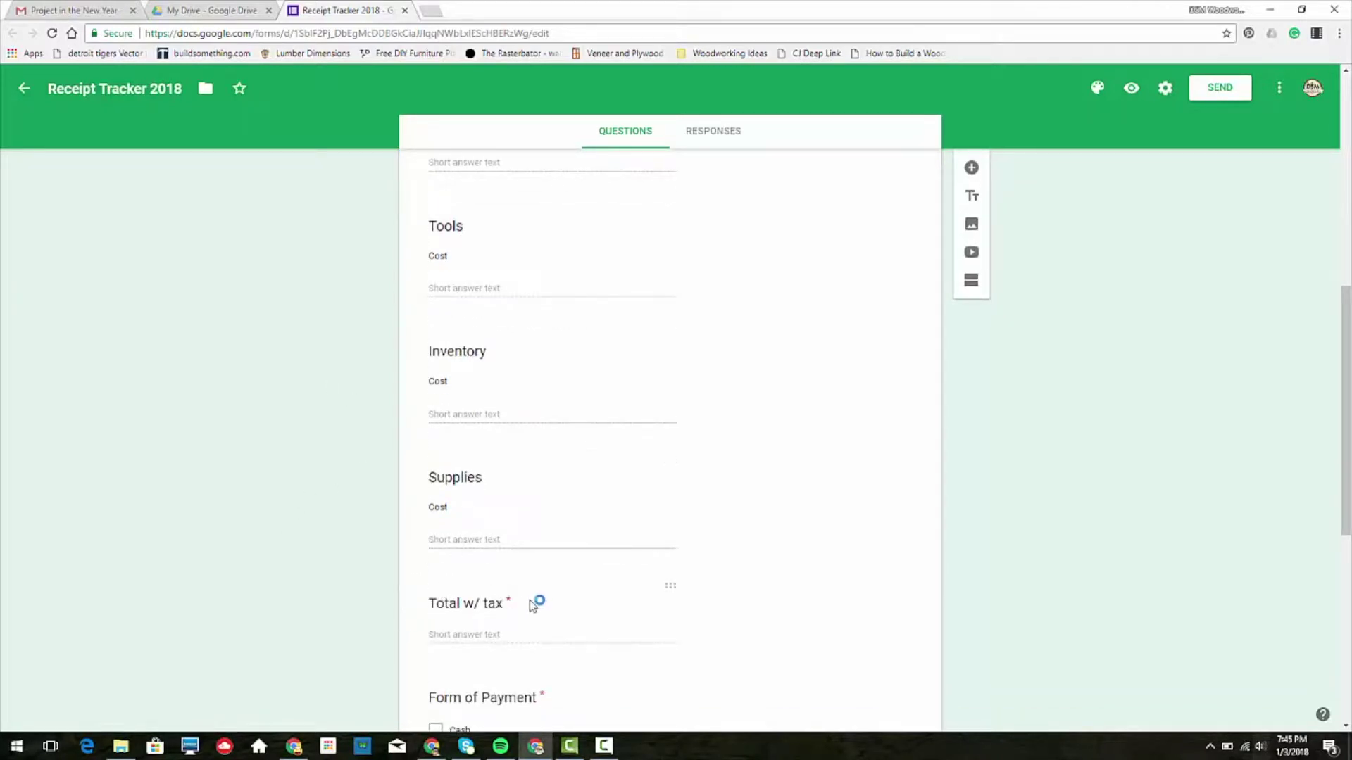
Scroll down to the Photo of Receipt question and go to the form's responses summary
{"action": "scroll", "coordinate": [349, 529], "scroll_direction": "down", "scroll_amount": 1}
{"action": "scroll", "coordinate": [349, 528], "scroll_direction": "down", "scroll_amount": 4}
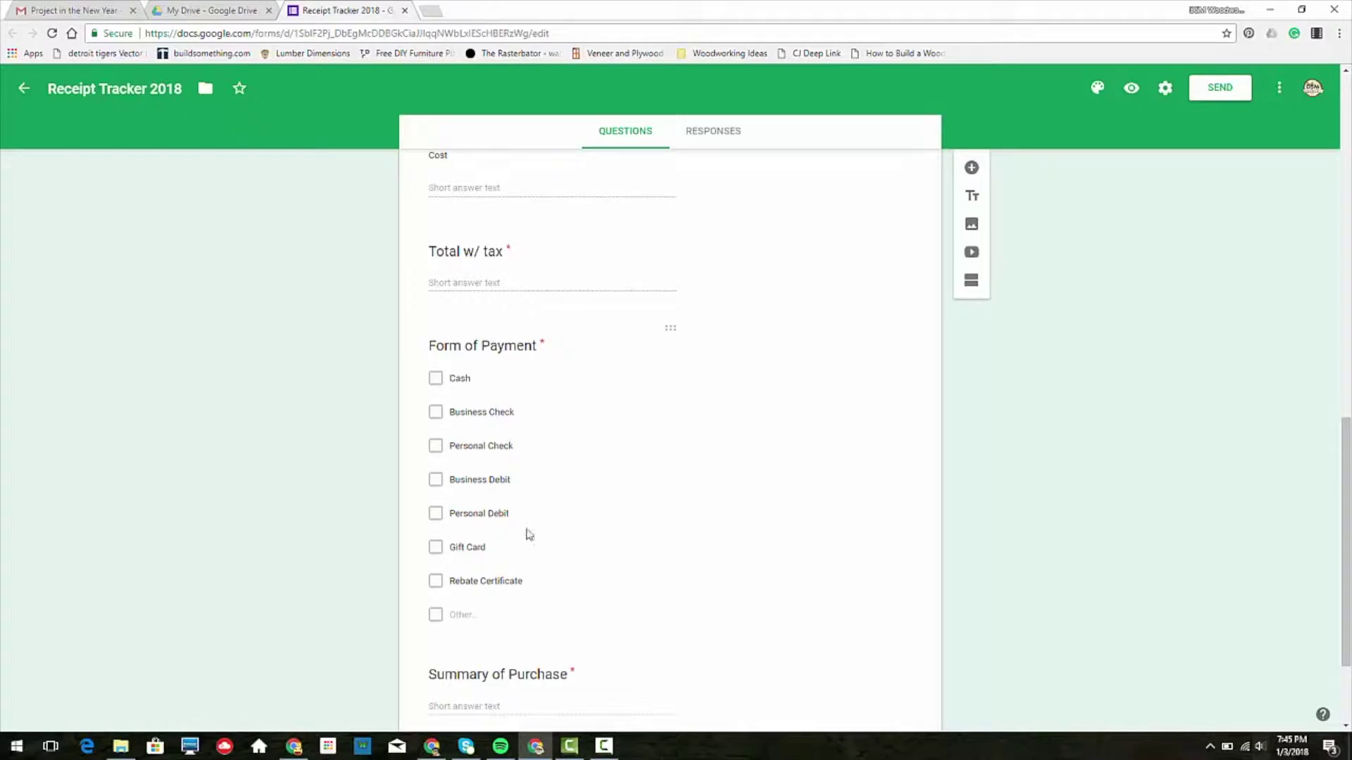
{"action": "scroll", "coordinate": [272, 552], "scroll_direction": "down", "scroll_amount": 2}
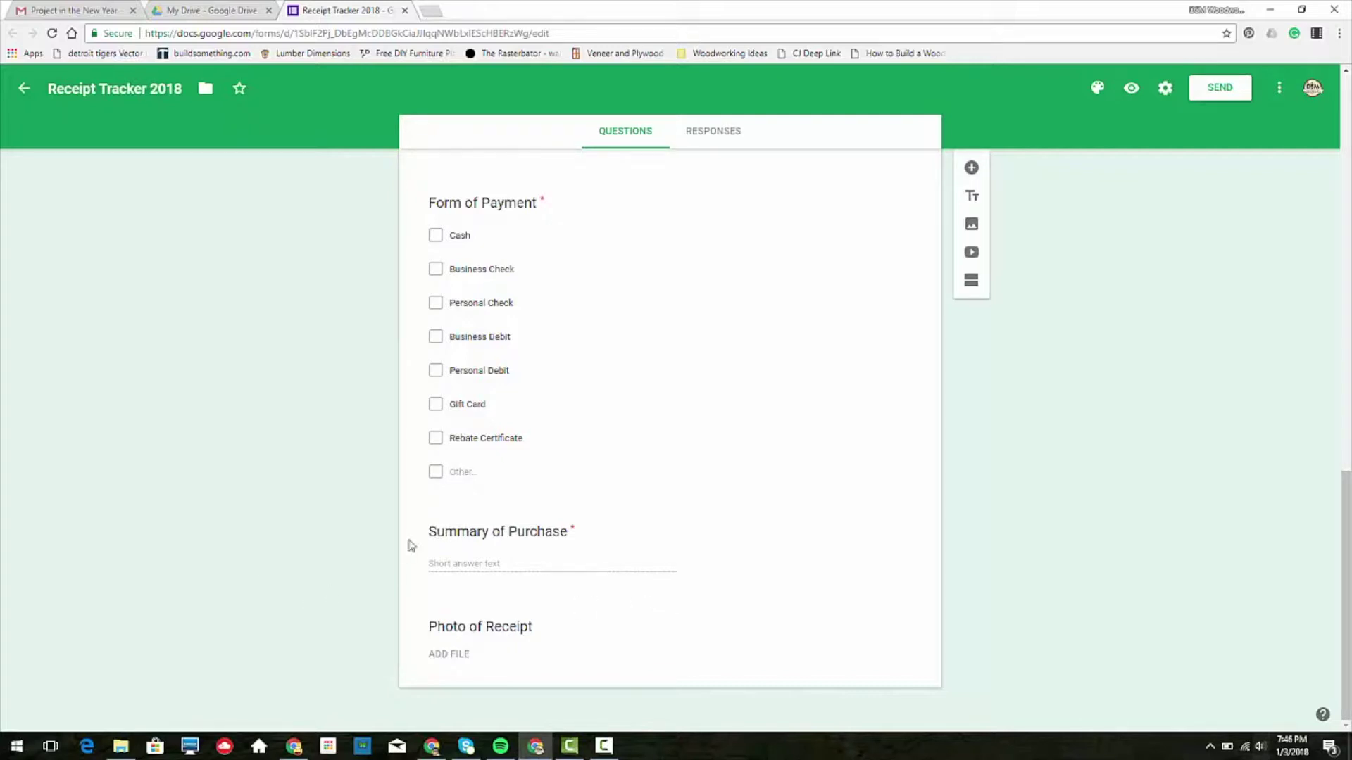
{"action": "left_click", "coordinate": [718, 132]}
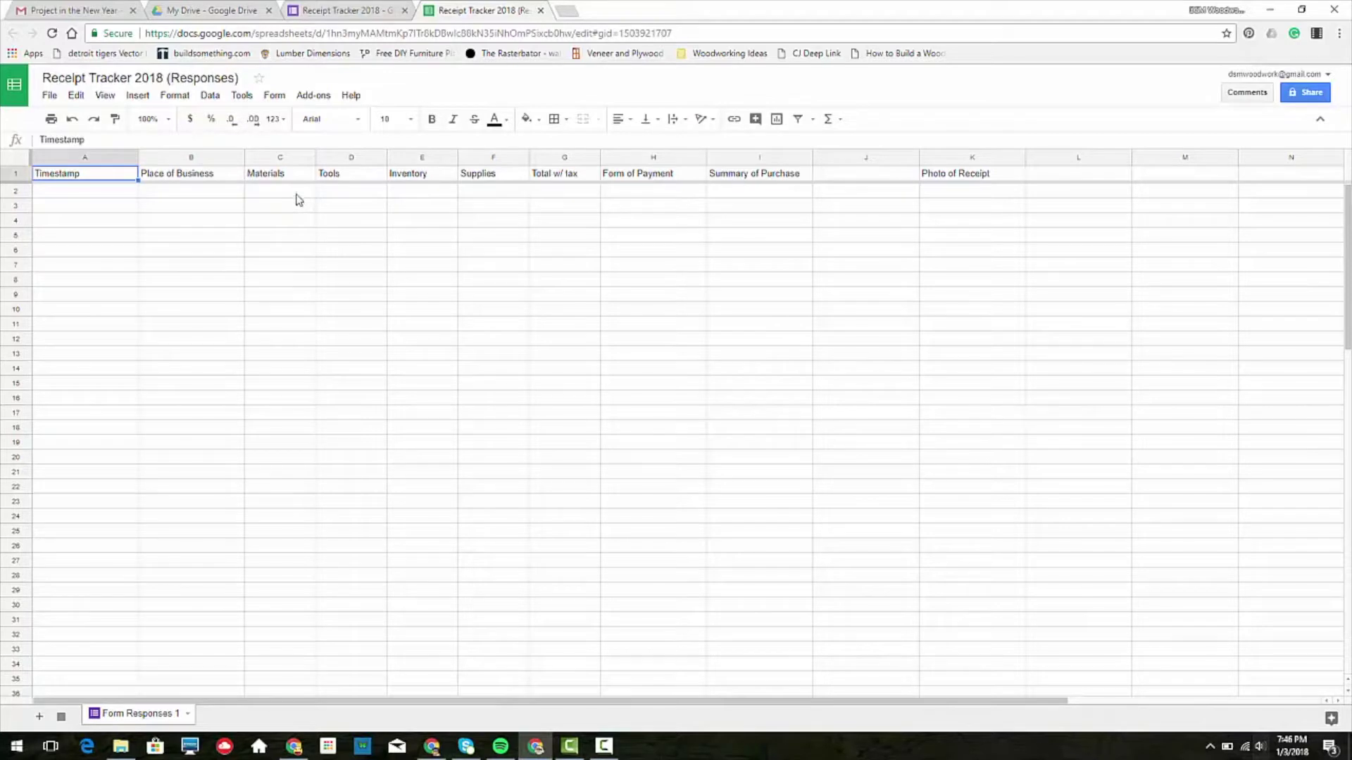
Format the cost columns C through G as currency
{"action": "left_click", "coordinate": [297, 194]}
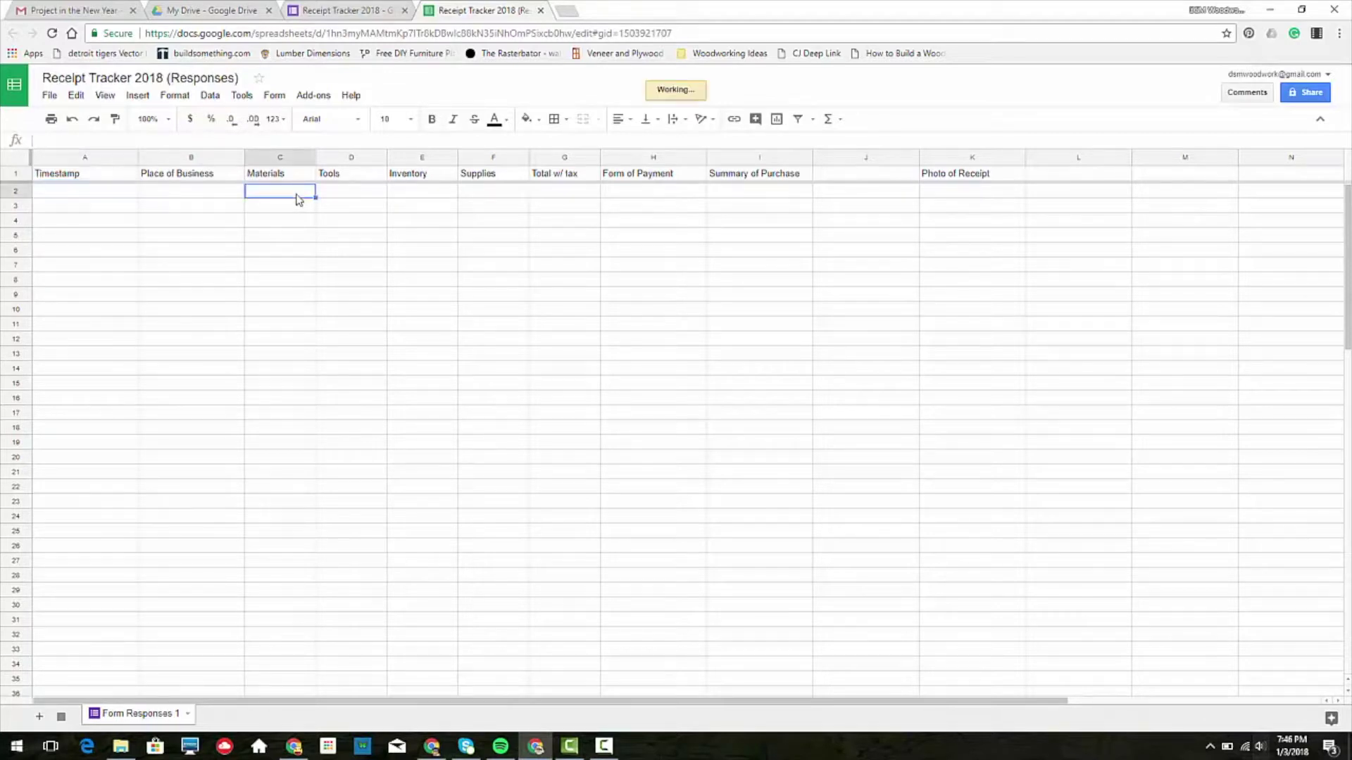
{"action": "left_click", "coordinate": [288, 160]}
{"action": "left_click_drag", "start_coordinate": [269, 156], "coordinate": [573, 156]}
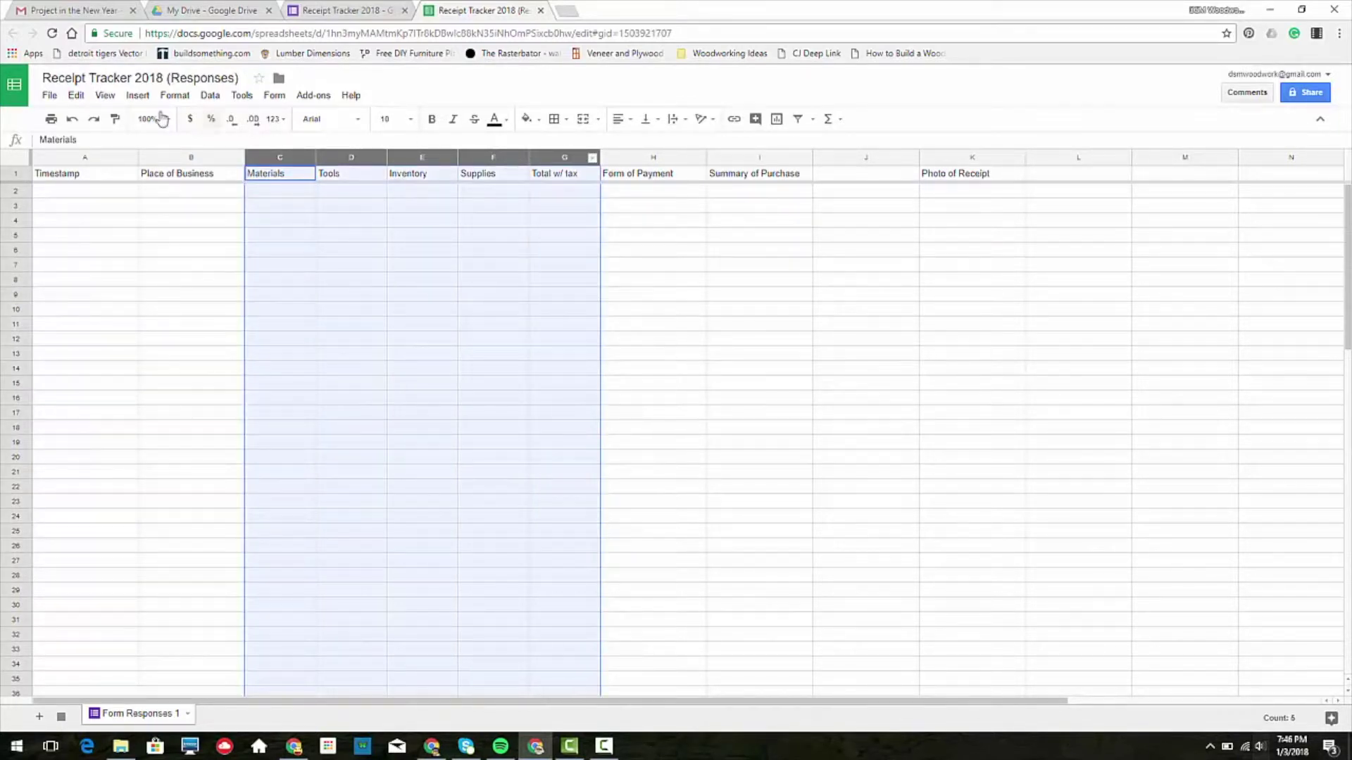
{"action": "left_click", "coordinate": [190, 121]}
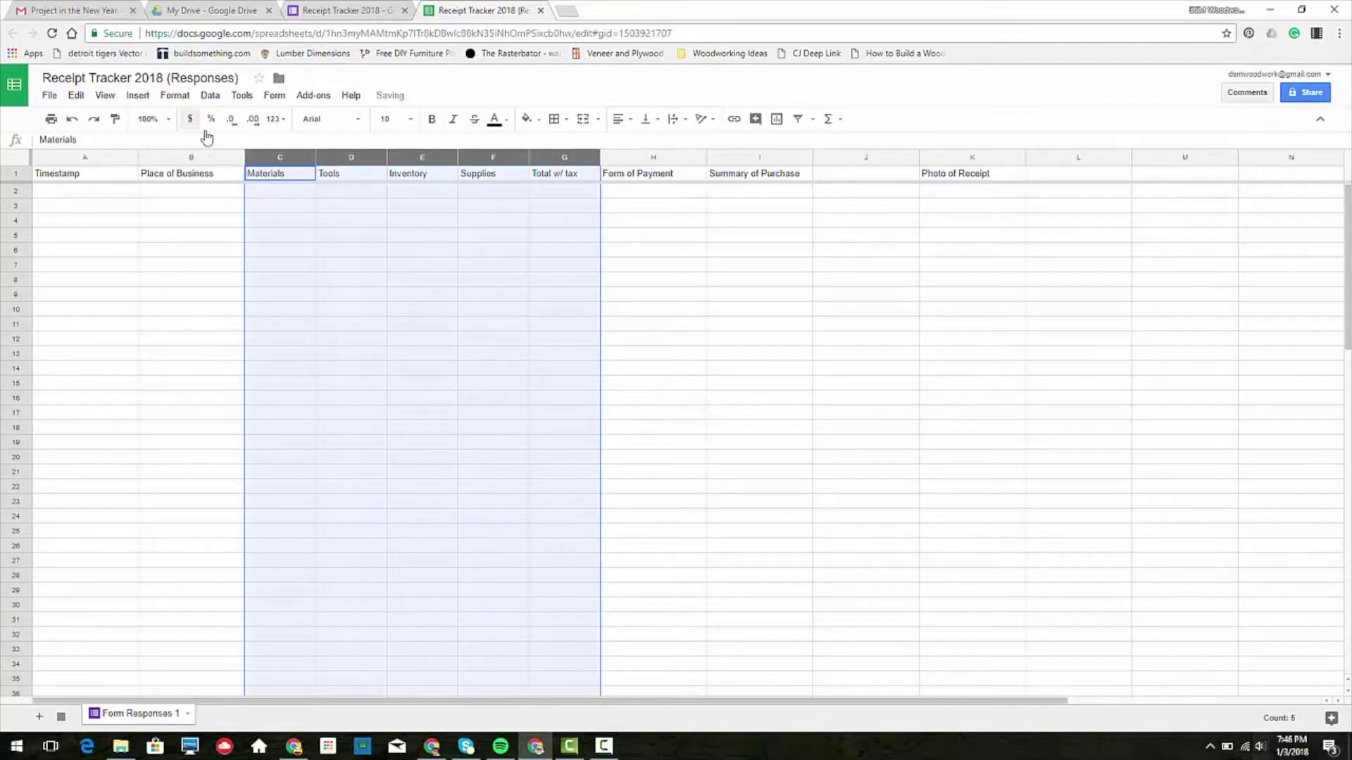
Test the format with 56.35 in C2, clear it, and close the spreadsheet
{"action": "left_click", "coordinate": [266, 196]}
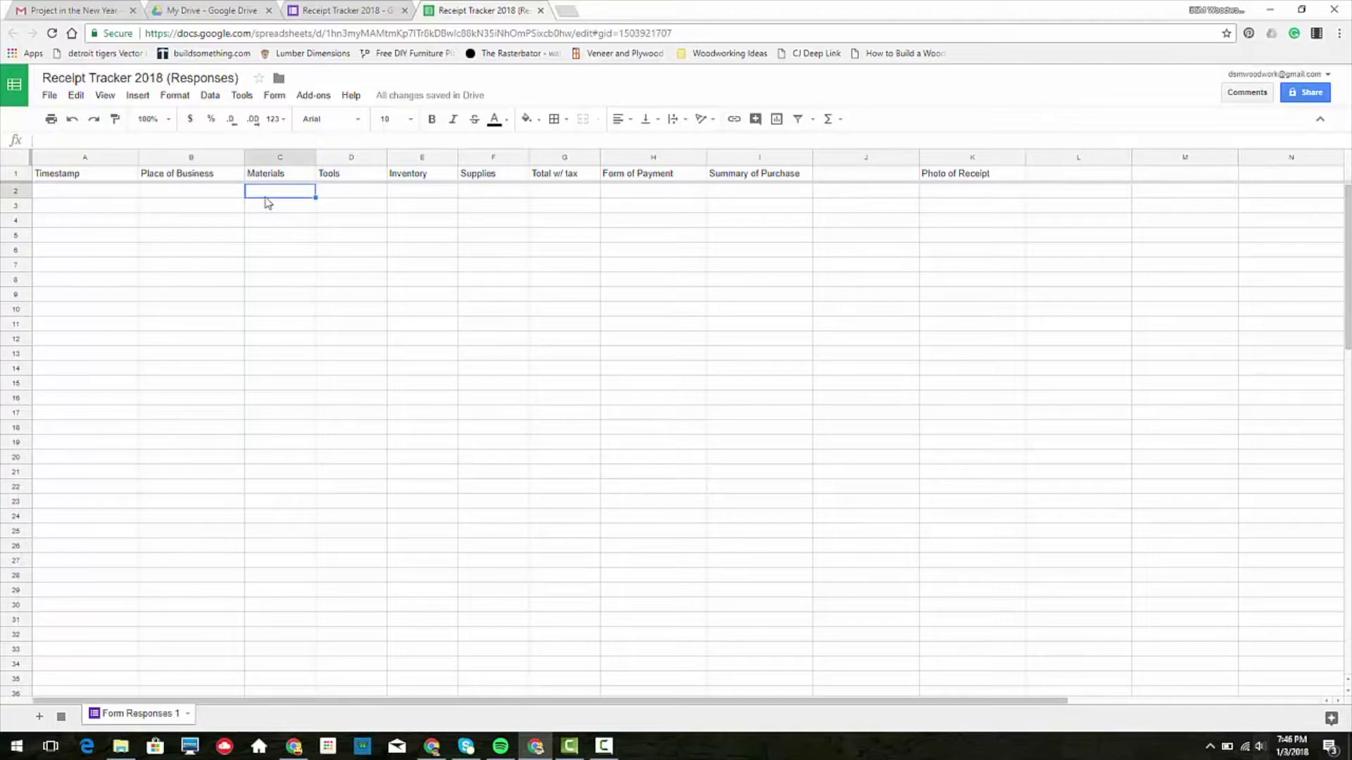
{"action": "type", "text": "56.35"}
{"action": "key", "text": "Return"}
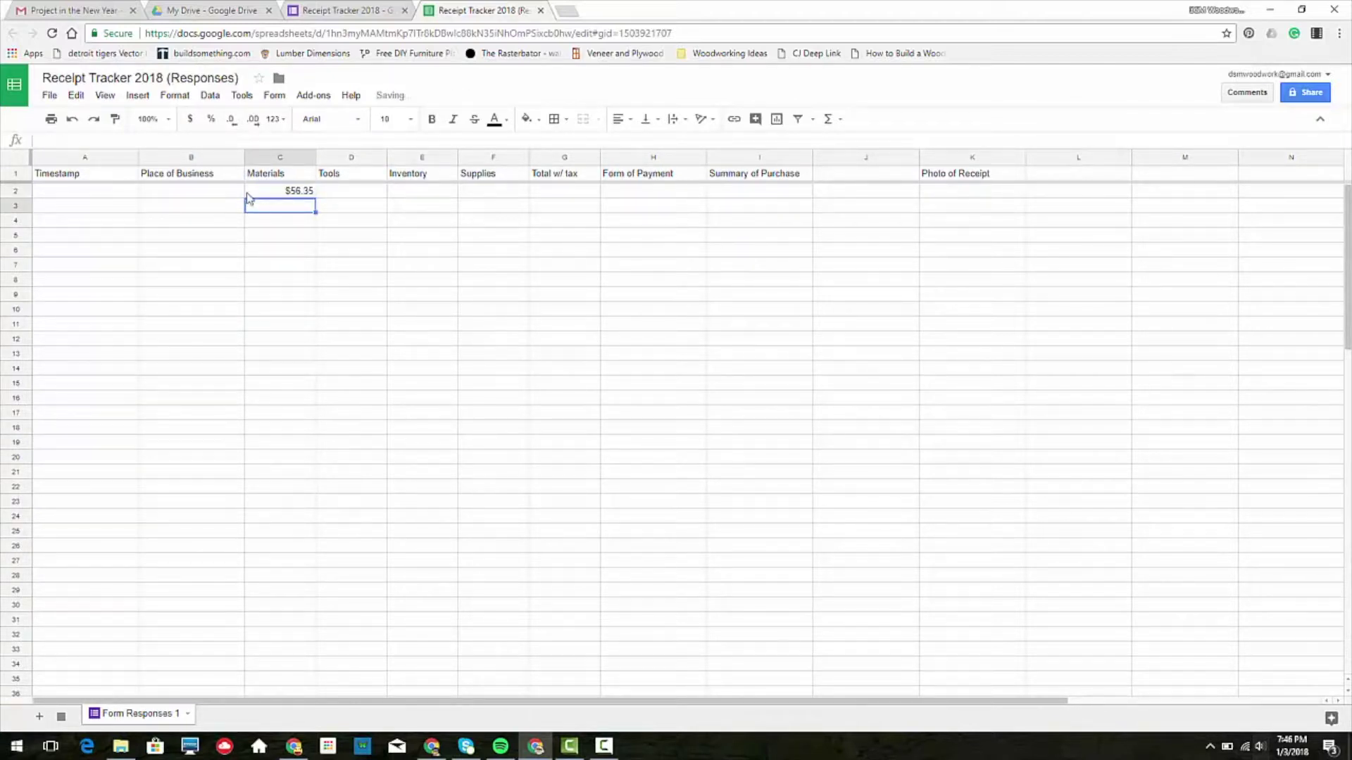
{"action": "left_click", "coordinate": [291, 195]}
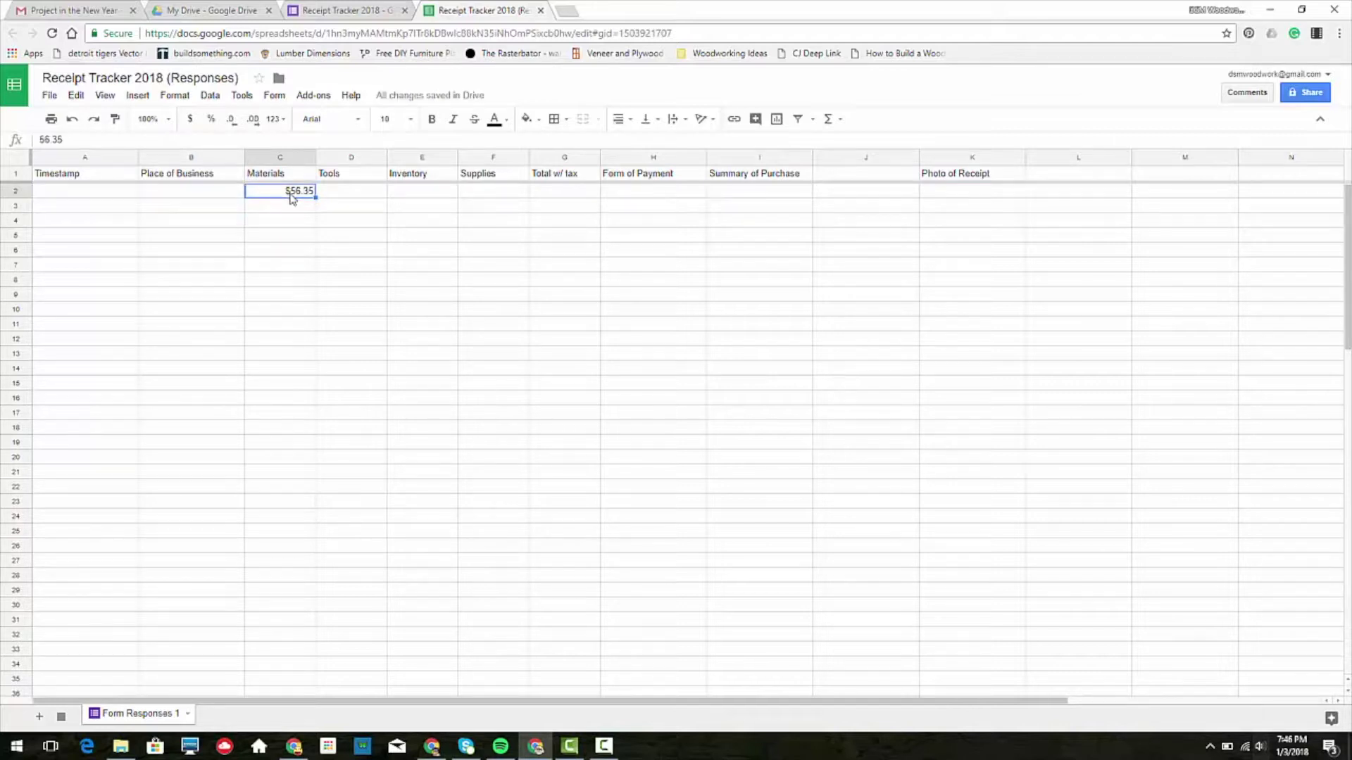
{"action": "key", "text": "Delete"}
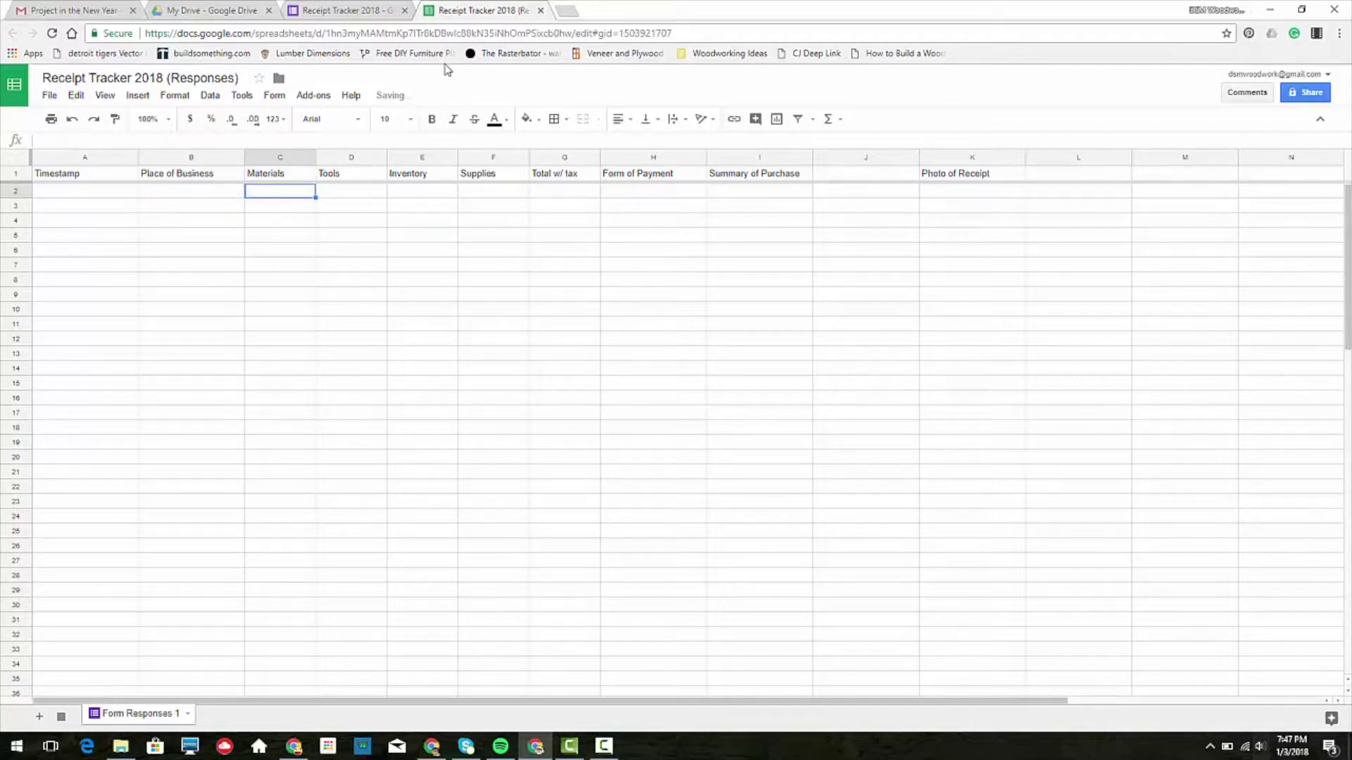
{"action": "left_click", "coordinate": [540, 9]}
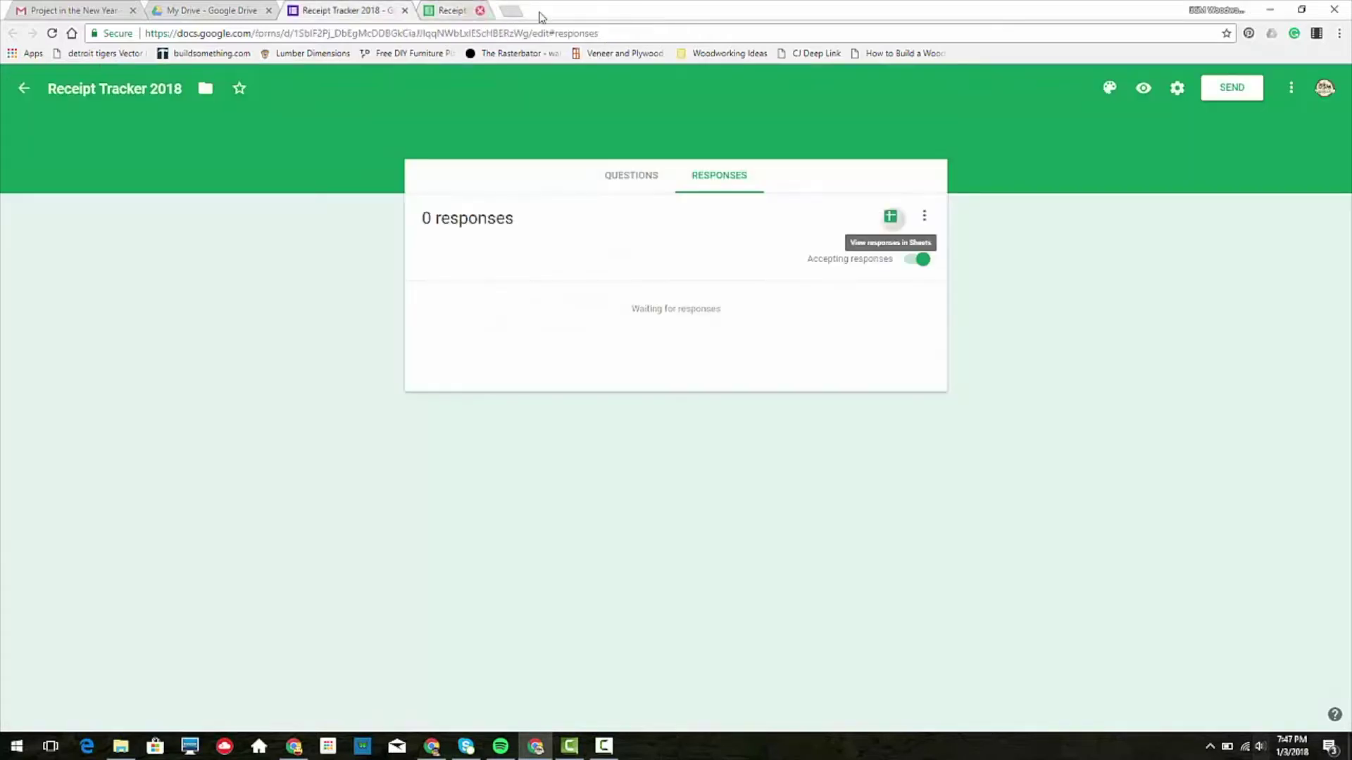
Return to My Drive and create a new Google Form from the NEW menu
{"action": "left_click", "coordinate": [632, 181]}
{"action": "left_click", "coordinate": [249, 7]}
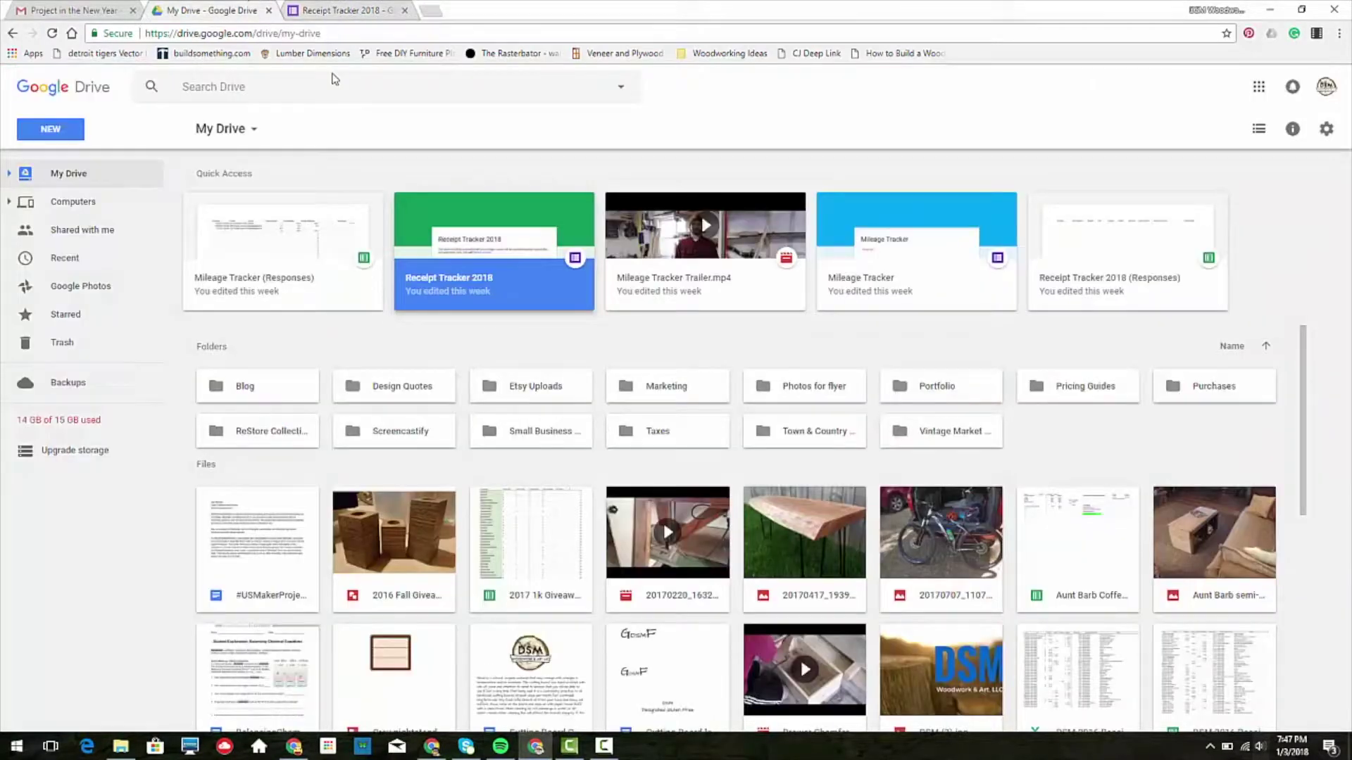
{"action": "left_click", "coordinate": [75, 136]}
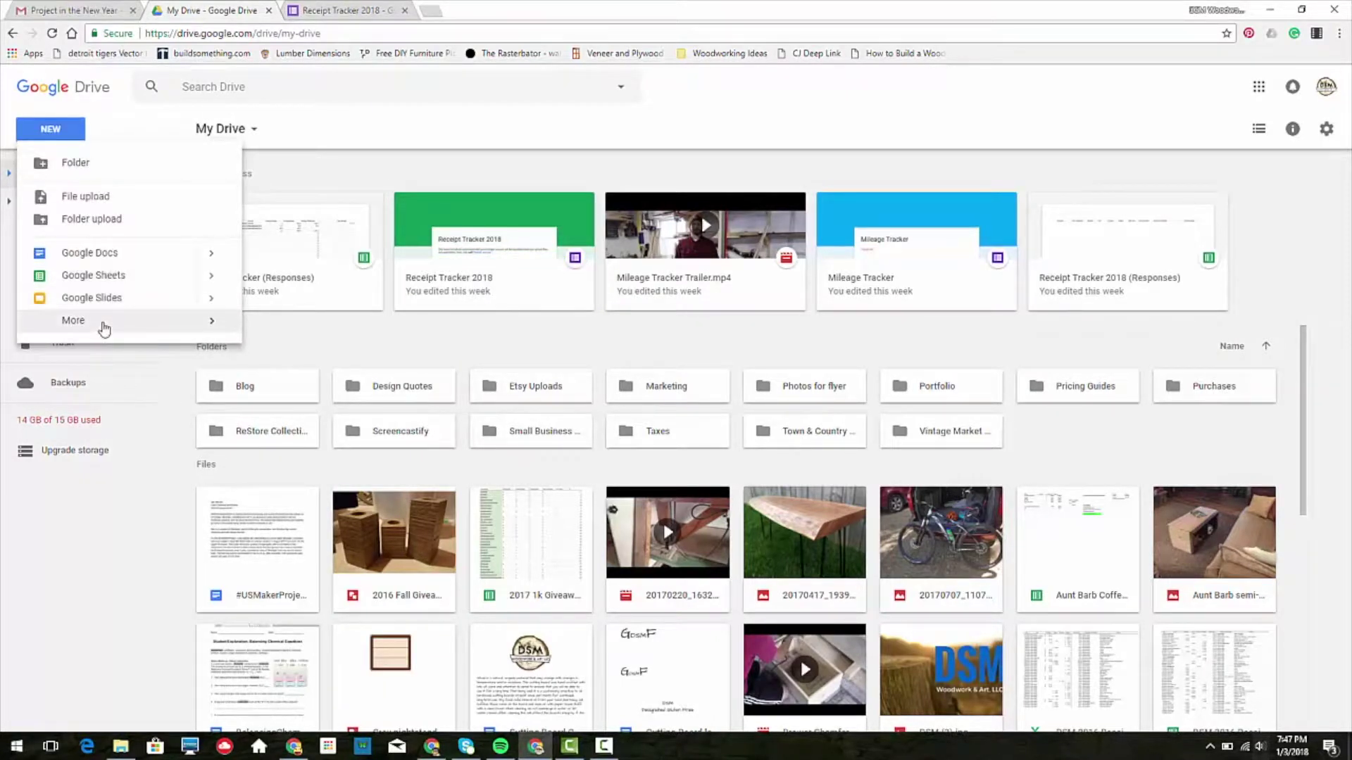
{"action": "mouse_move", "coordinate": [102, 327]}
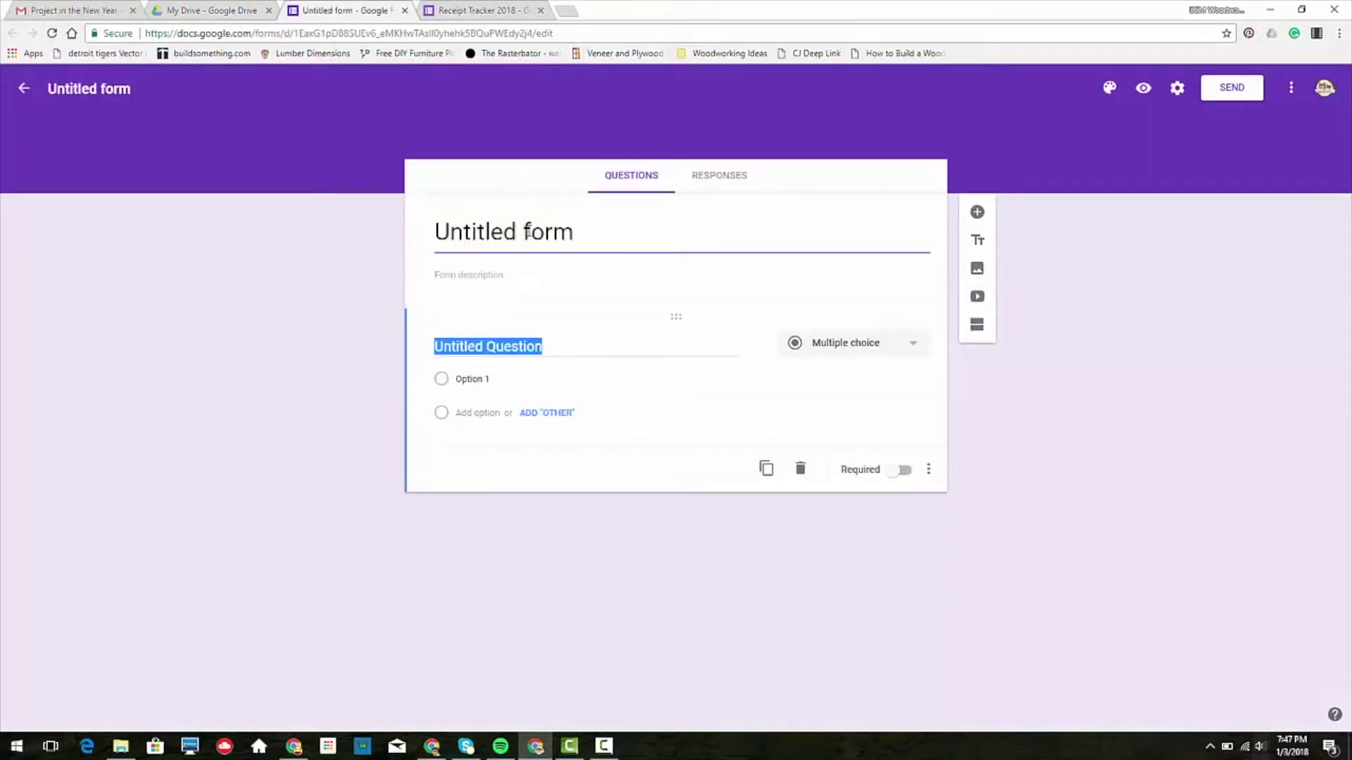
Title the new form Receipt Tracker 2018
{"action": "type", "text": "Recipt"}
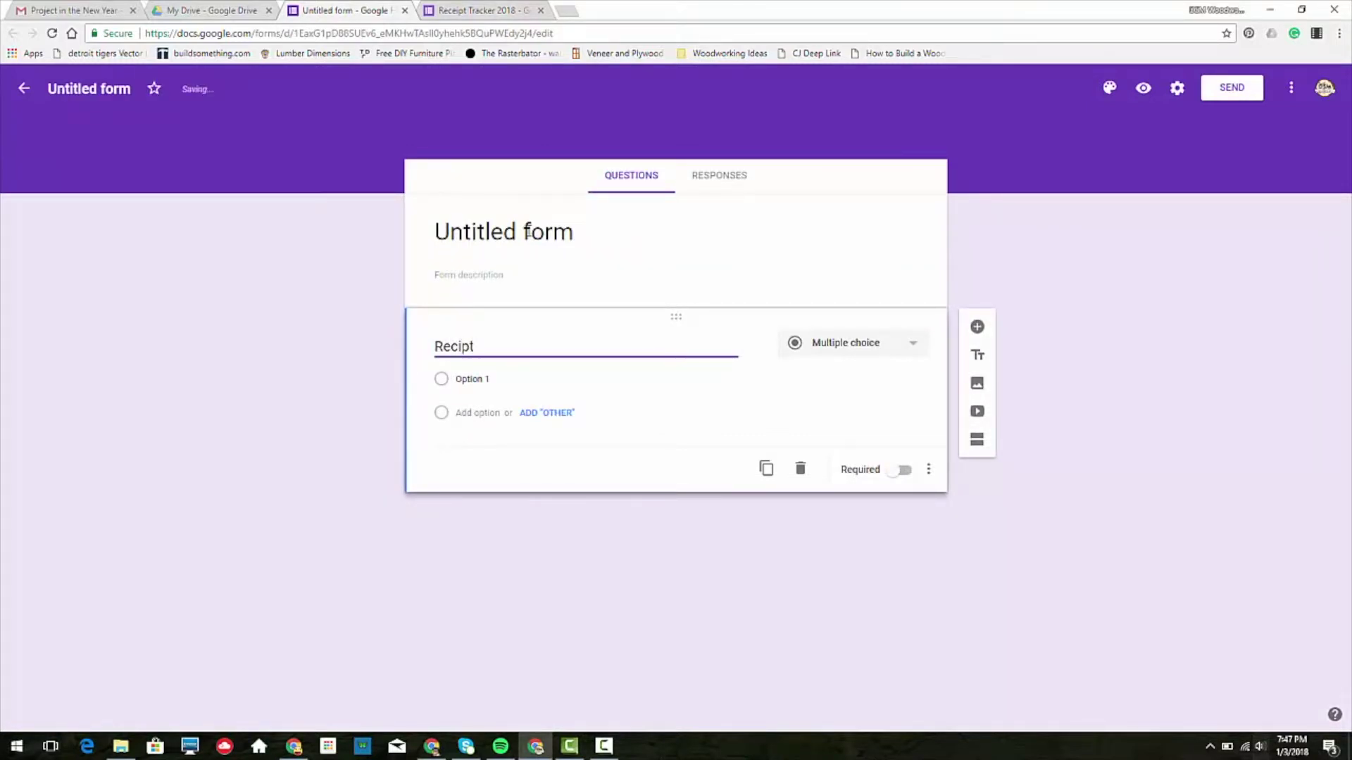
{"action": "key", "text": "BackSpace"}
{"action": "key", "text": "BackSpace"}
{"action": "key", "text": "BackSpace"}
{"action": "key", "text": "BackSpace"}
{"action": "key", "text": "BackSpace"}
{"action": "key", "text": "BackSpace"}
{"action": "left_click", "coordinate": [529, 235]}
{"action": "type", "text": "Recei"}
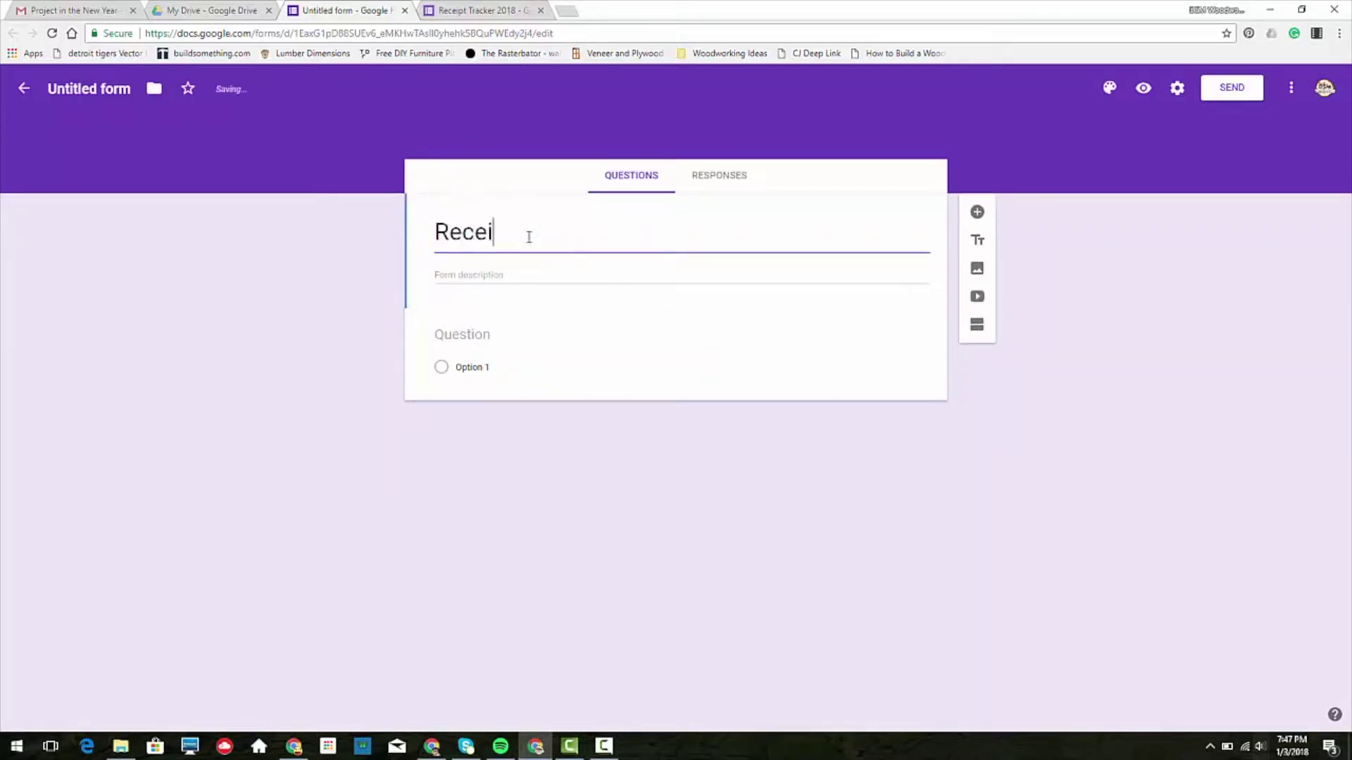
{"action": "type", "text": "pt Tracker "}
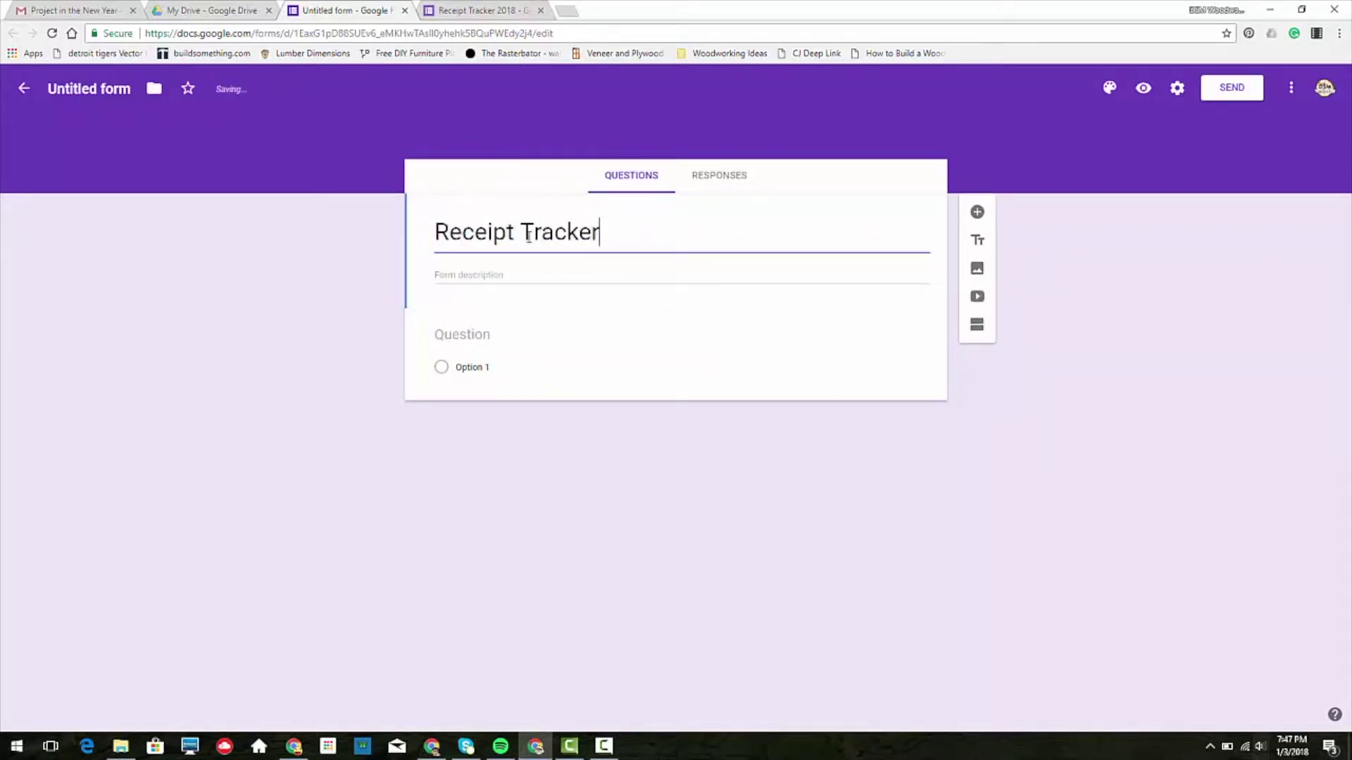
{"action": "type", "text": "2018"}
{"action": "left_click", "coordinate": [384, 273]}
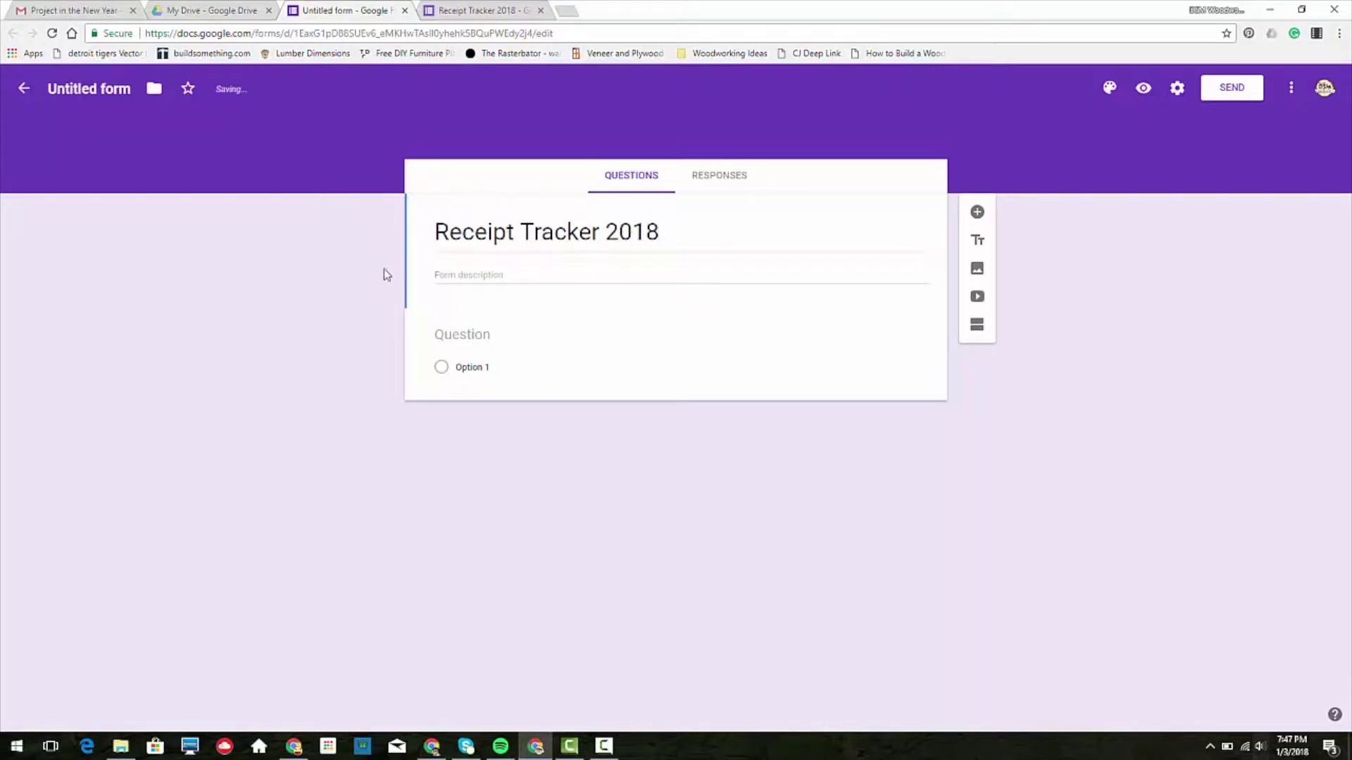
{"action": "left_click", "coordinate": [83, 100]}
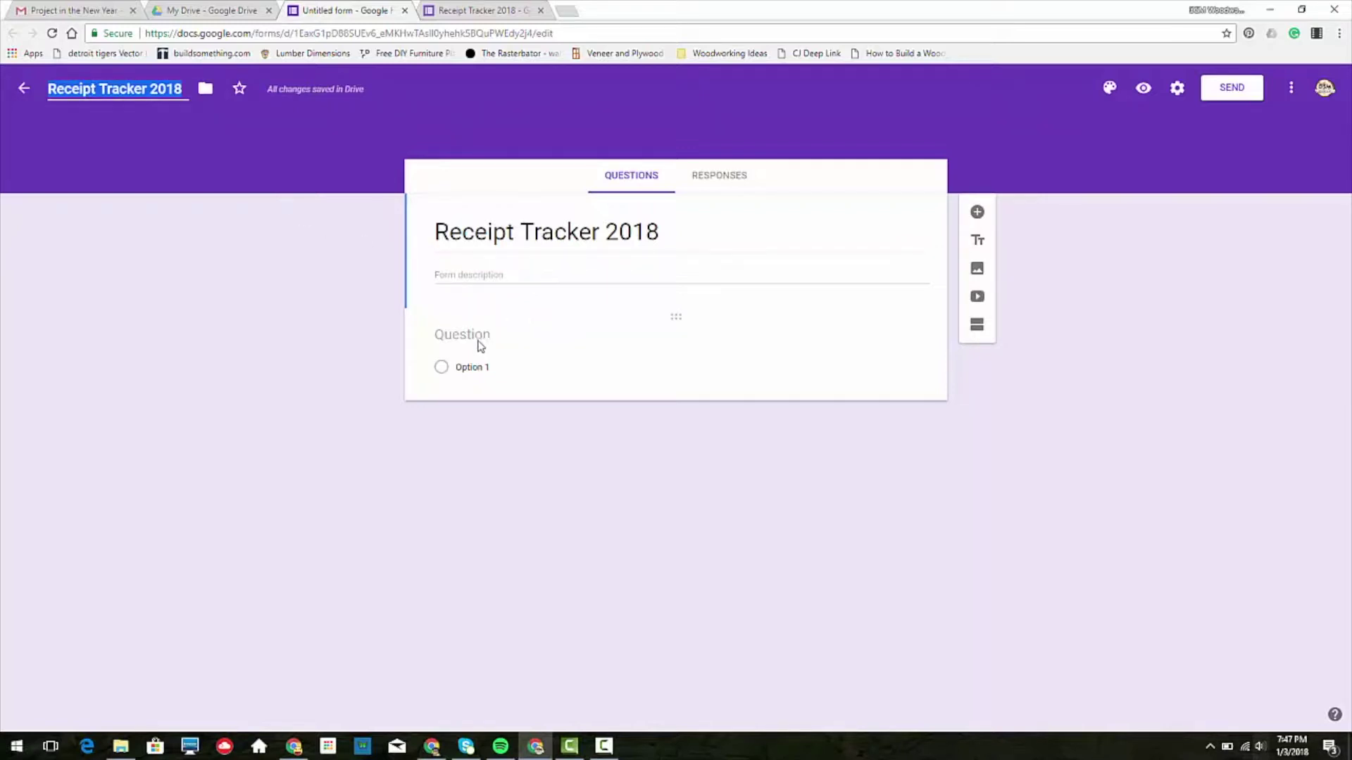
Name the first question Place of business and make it multiple choice
{"action": "left_click", "coordinate": [438, 337]}
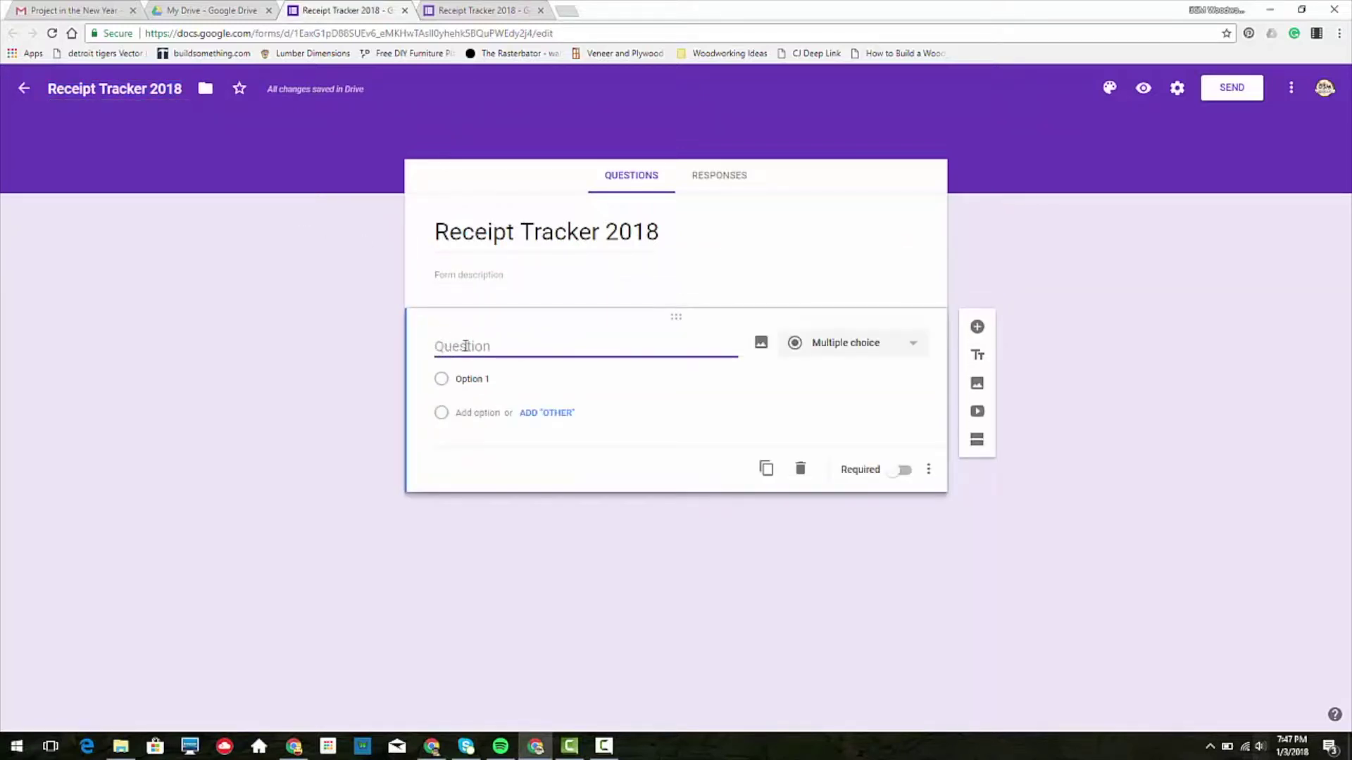
{"action": "type", "text": "Place of business"}
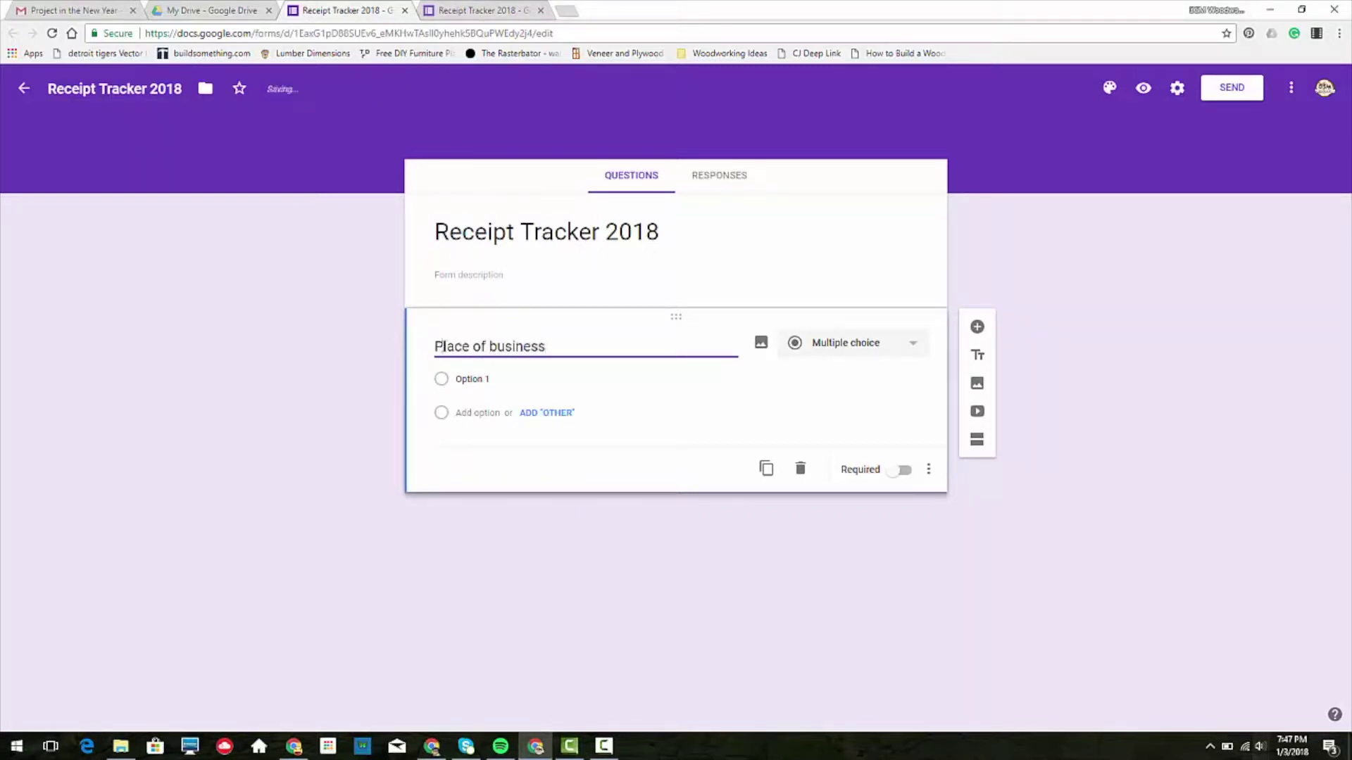
{"action": "left_click", "coordinate": [906, 343]}
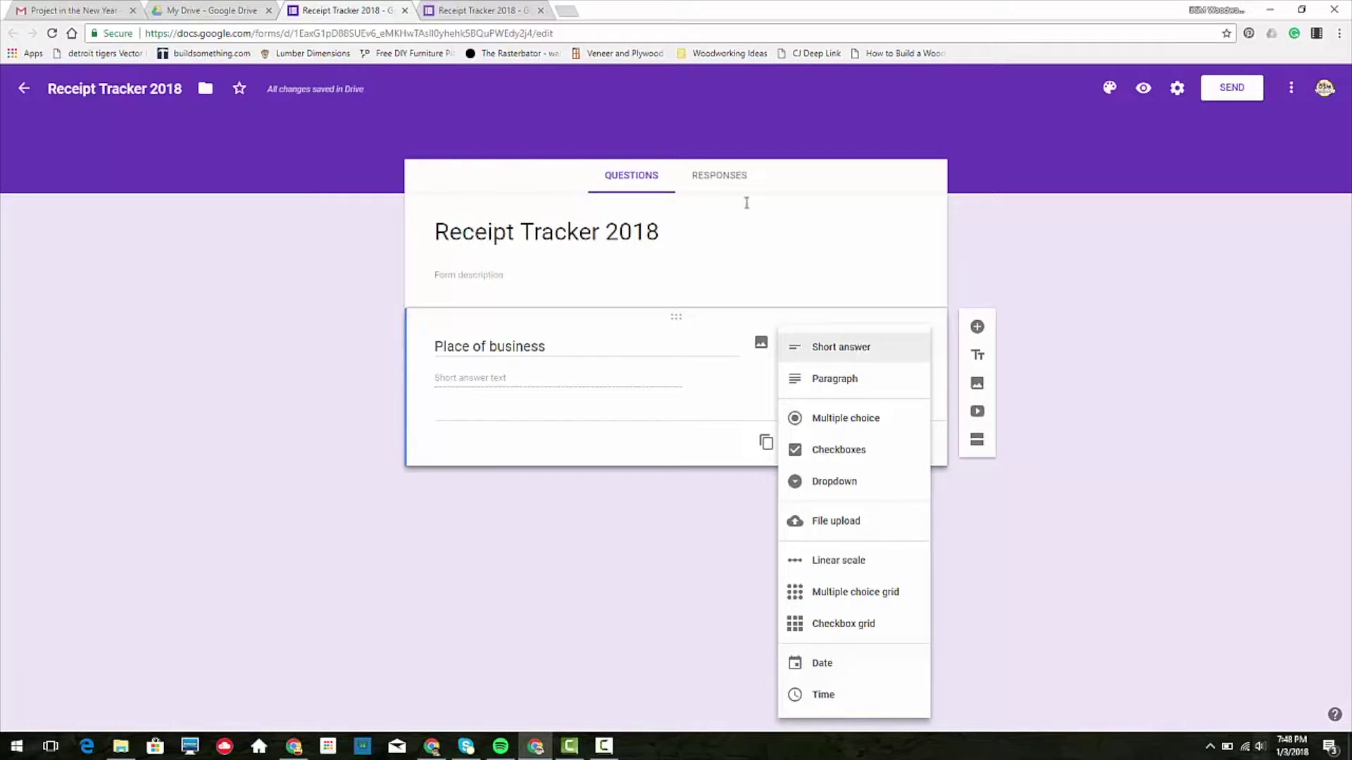
{"action": "left_click", "coordinate": [486, 10]}
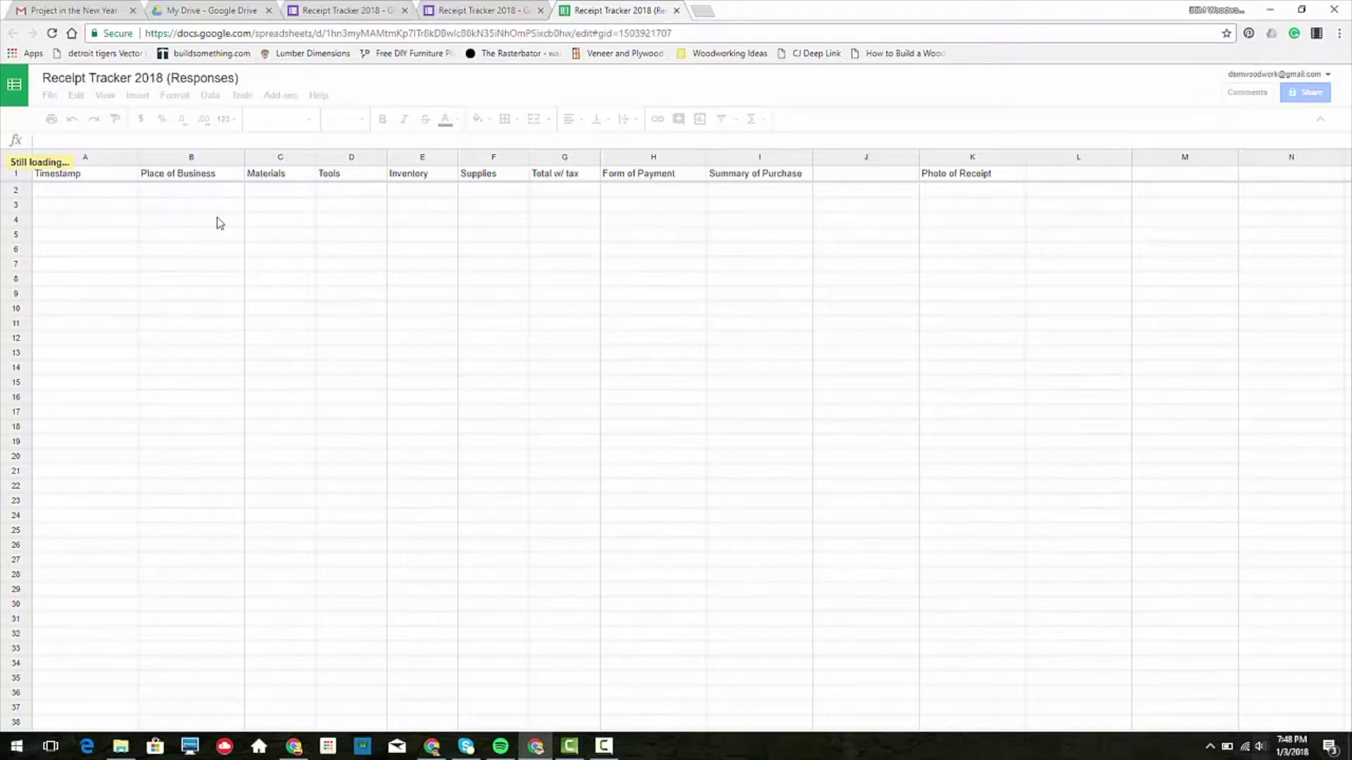
{"action": "left_click", "coordinate": [488, 8]}
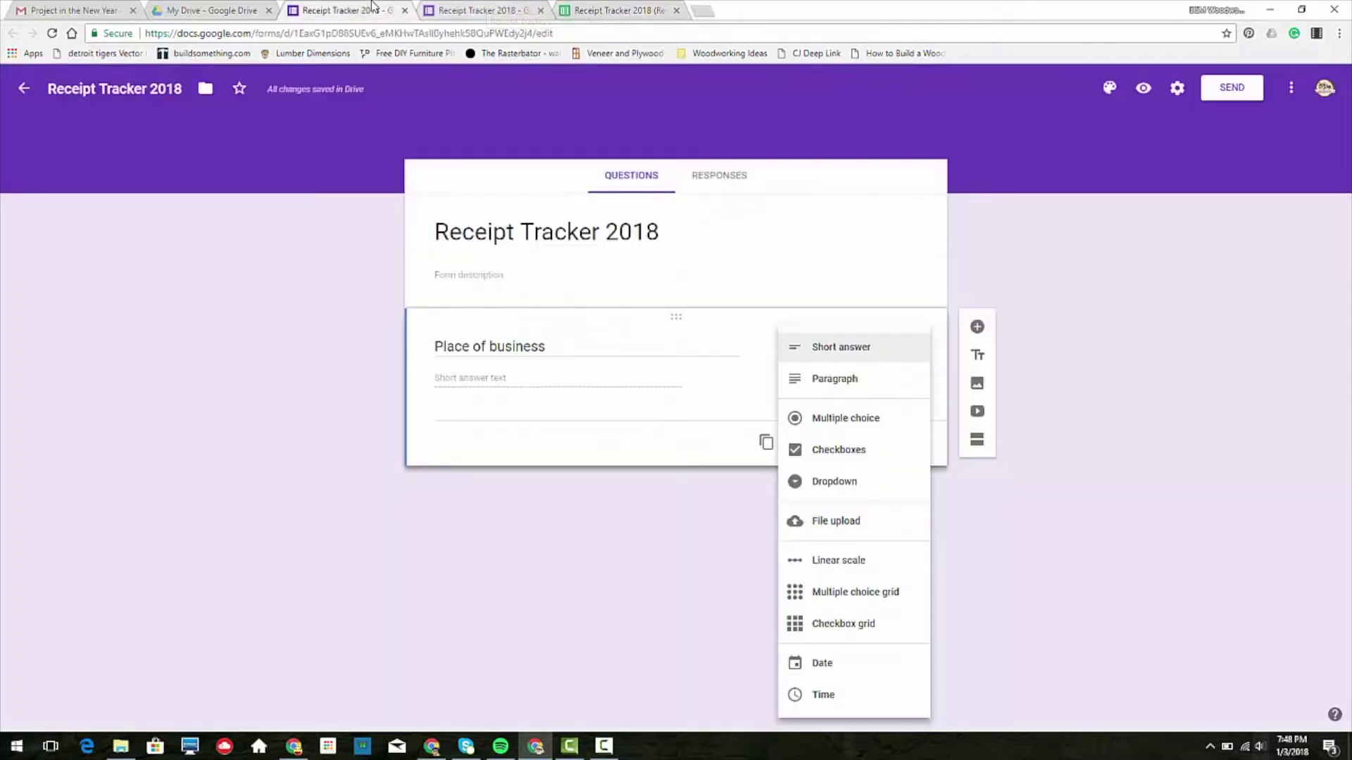
{"action": "left_click", "coordinate": [858, 421]}
Give Place of business choices Home Depot, Acme Tools, Menards, Woodcraft, Other, and make it required
{"action": "left_click", "coordinate": [480, 383]}
{"action": "type", "text": "H"}
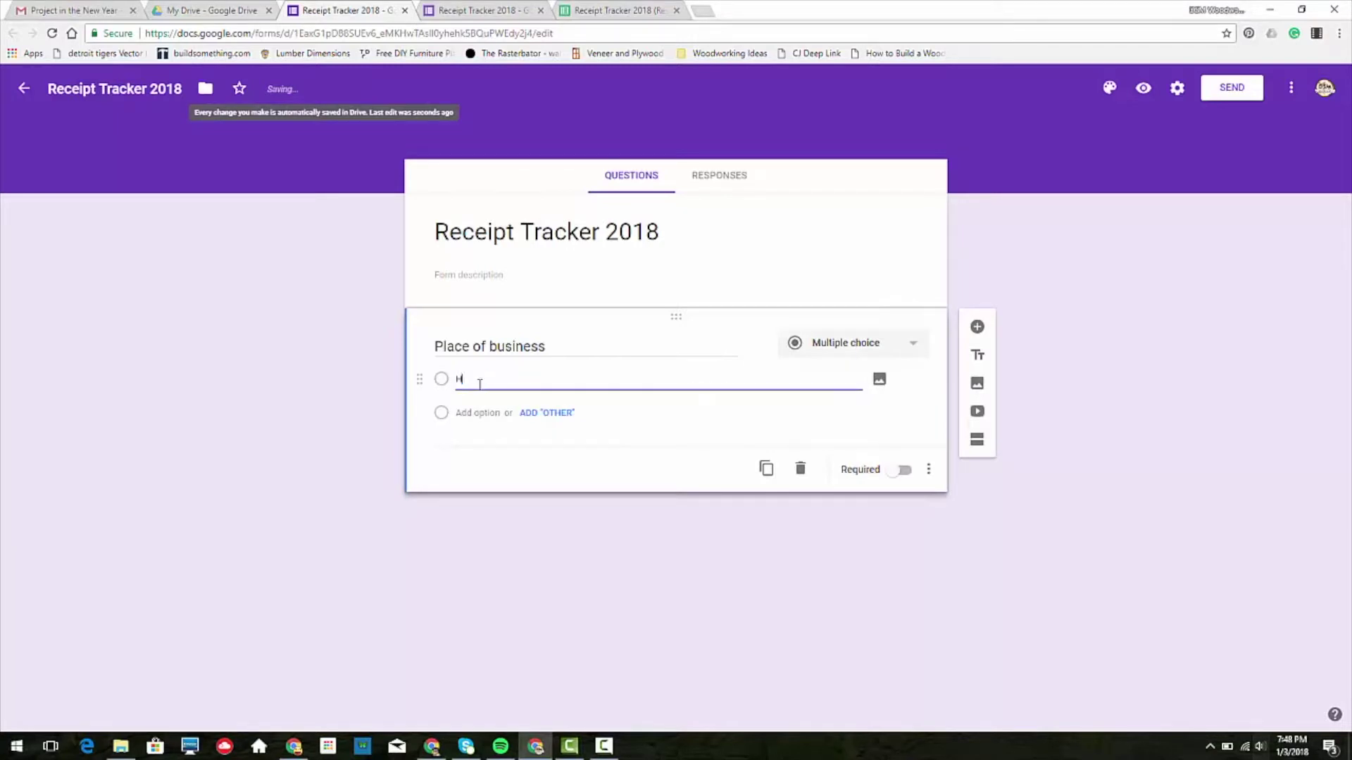
{"action": "type", "text": "ome Depot"}
{"action": "left_click", "coordinate": [488, 413]}
{"action": "type", "text": "Ad"}
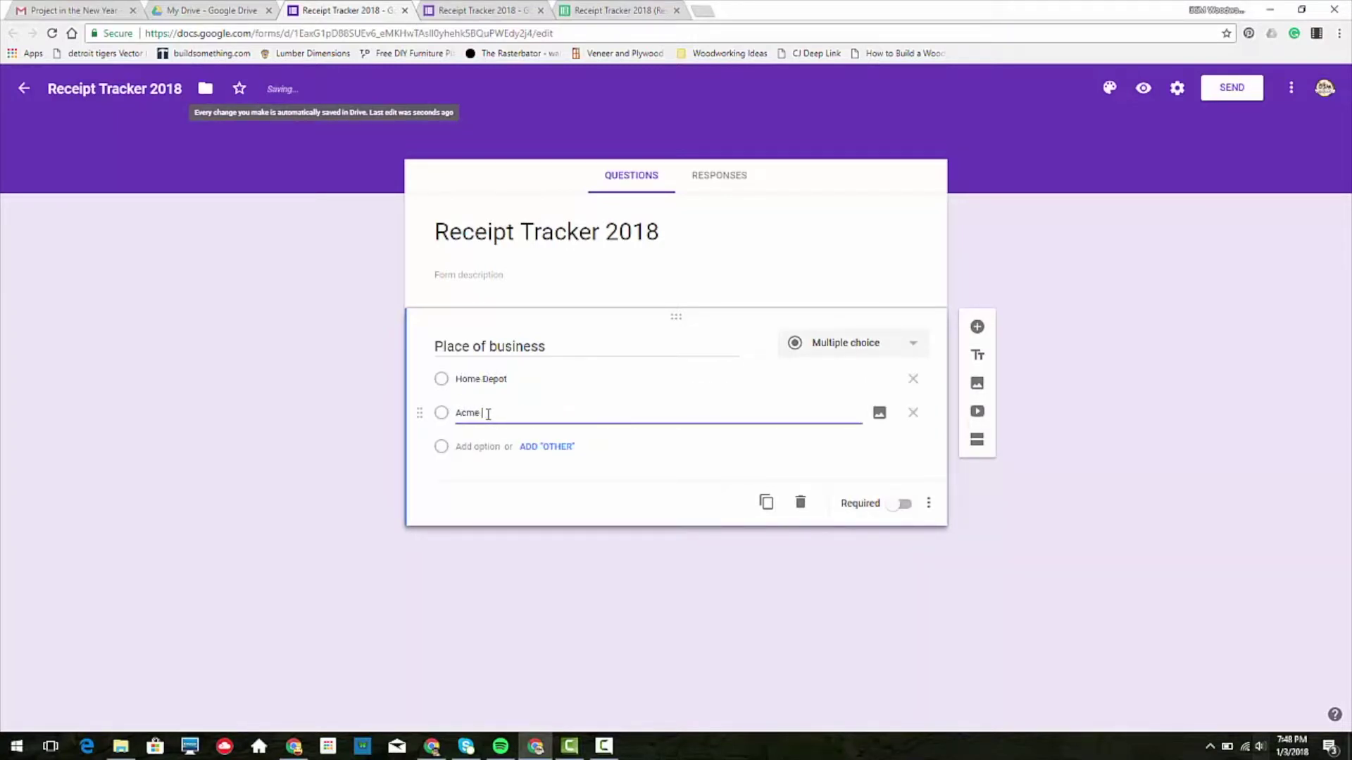
{"action": "type", "text": "me Tools"}
{"action": "key", "text": "Return"}
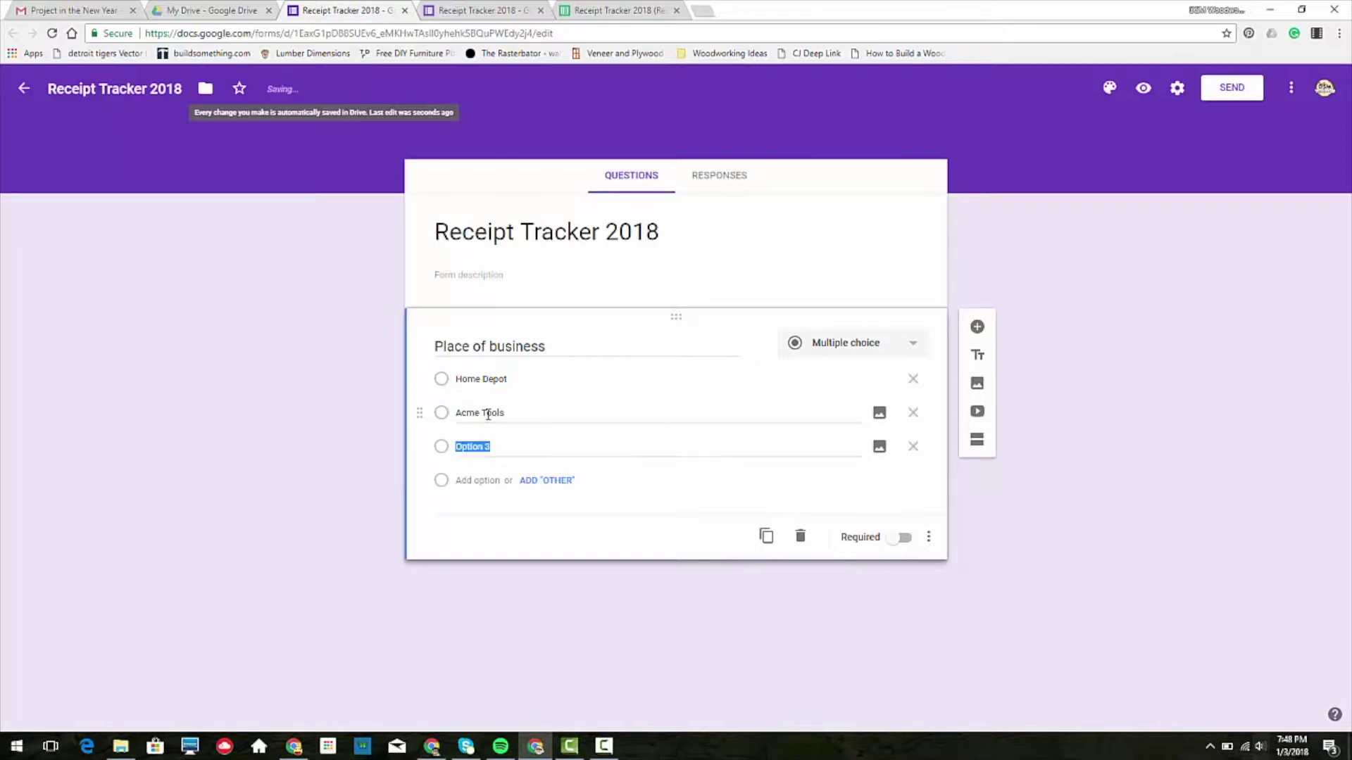
{"action": "type", "text": "Menards"}
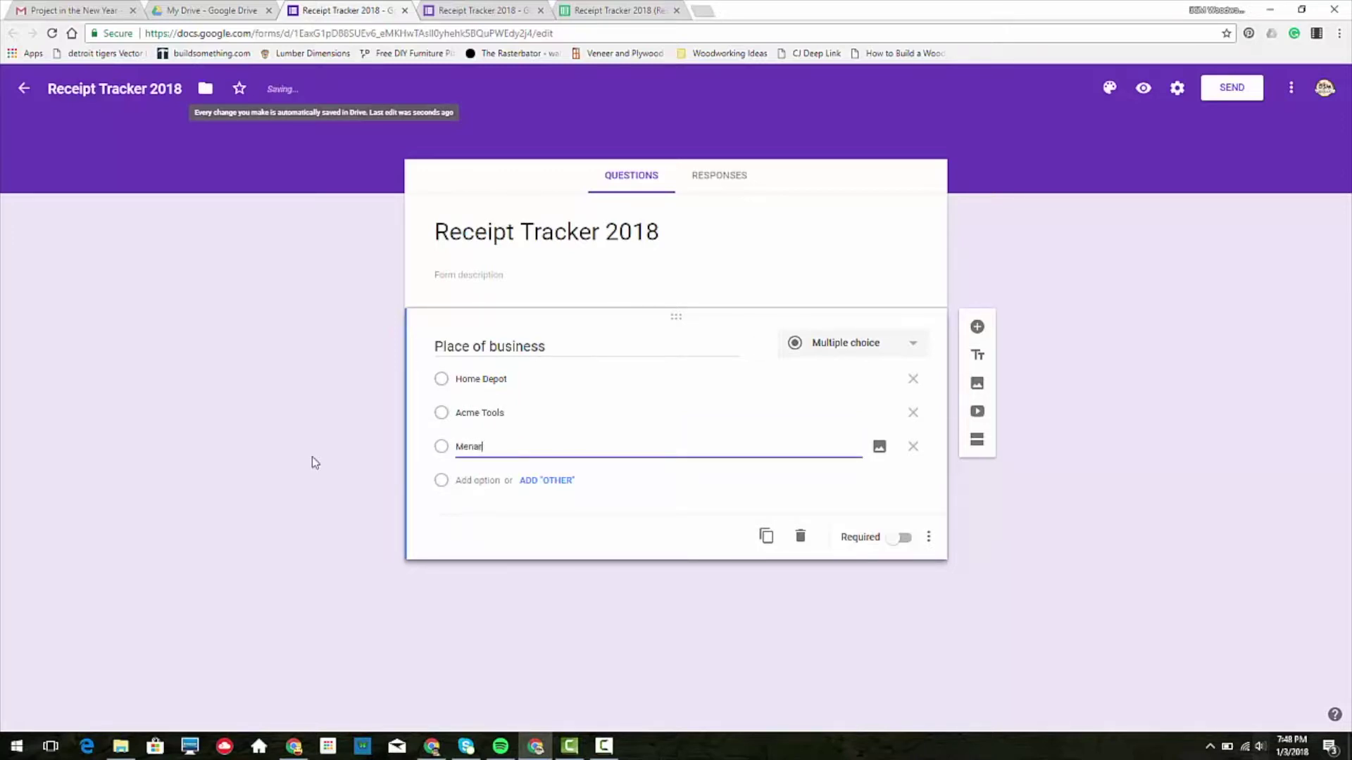
{"action": "key", "text": "Return"}
{"action": "type", "text": "Woodcraft"}
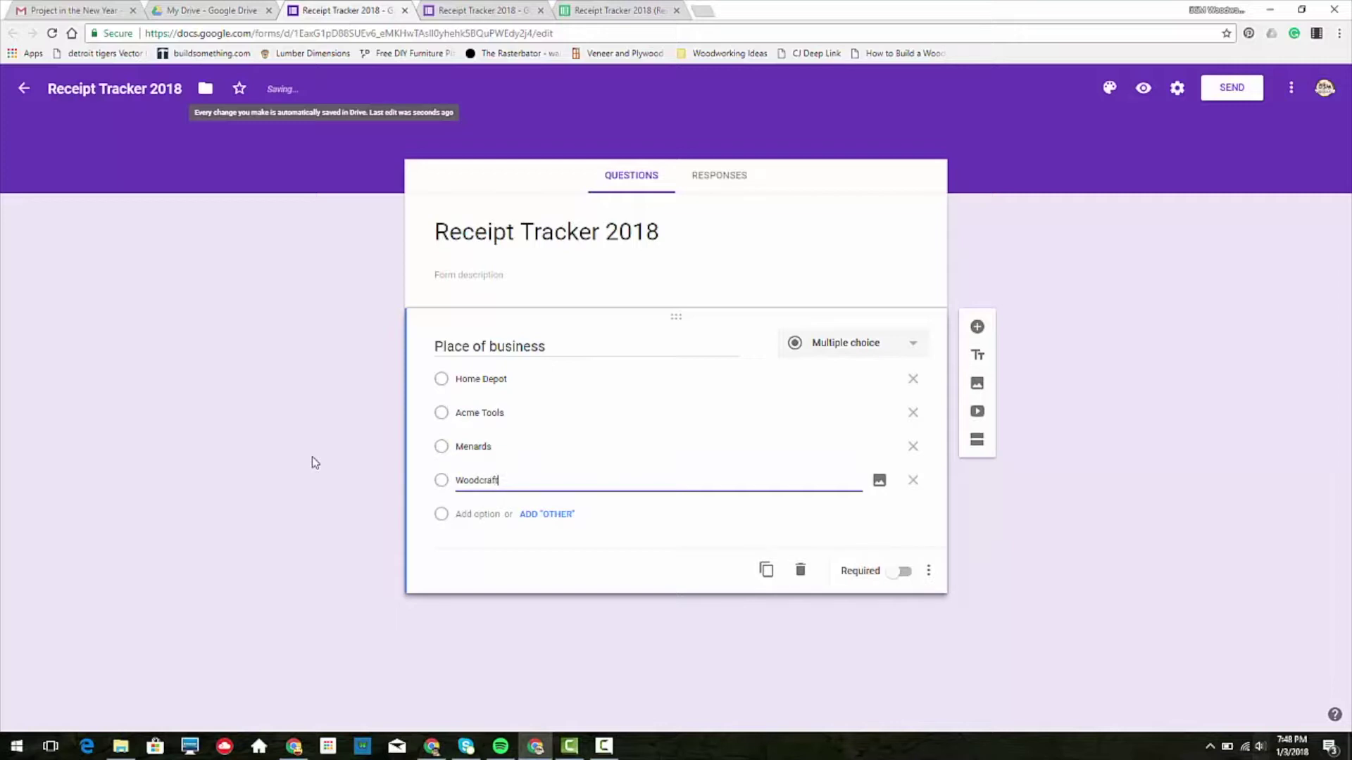
{"action": "key", "text": "Return"}
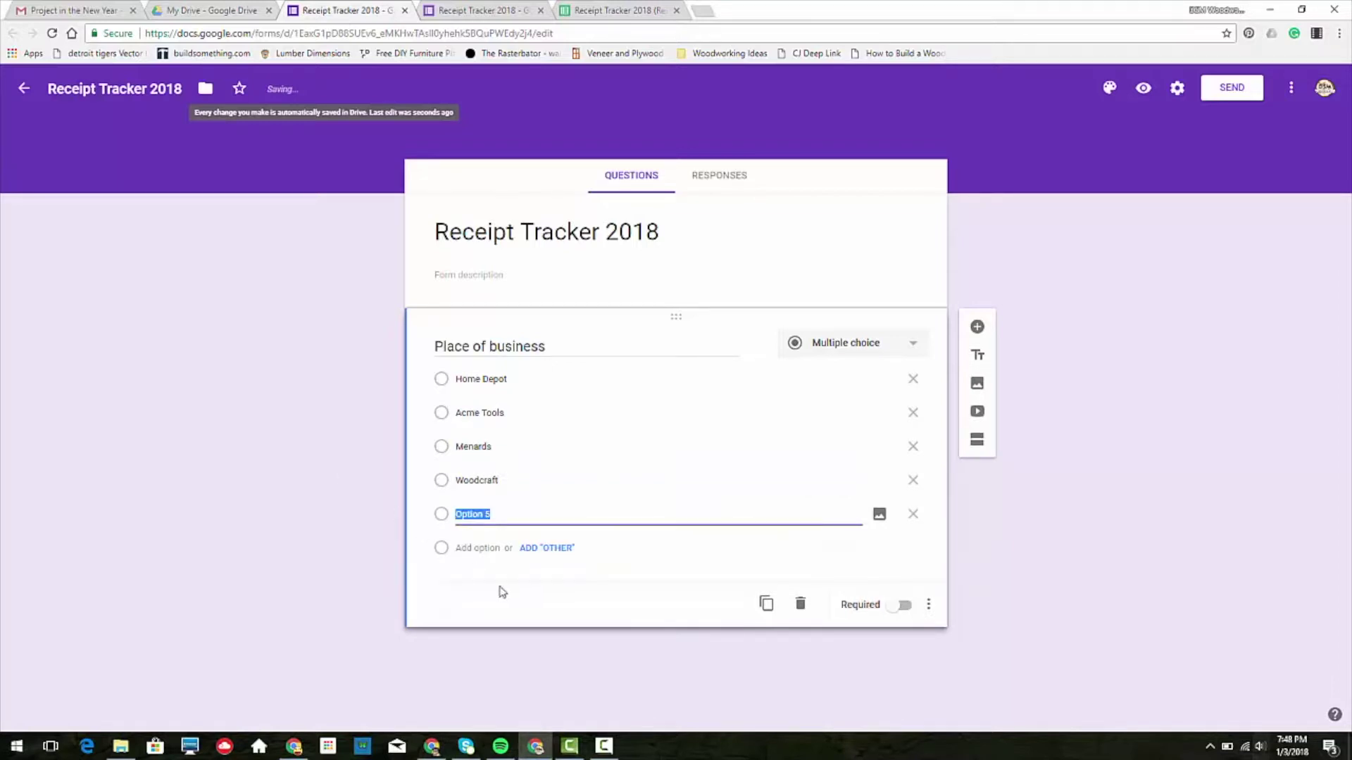
{"action": "left_click", "coordinate": [565, 549]}
{"action": "left_click", "coordinate": [911, 514]}
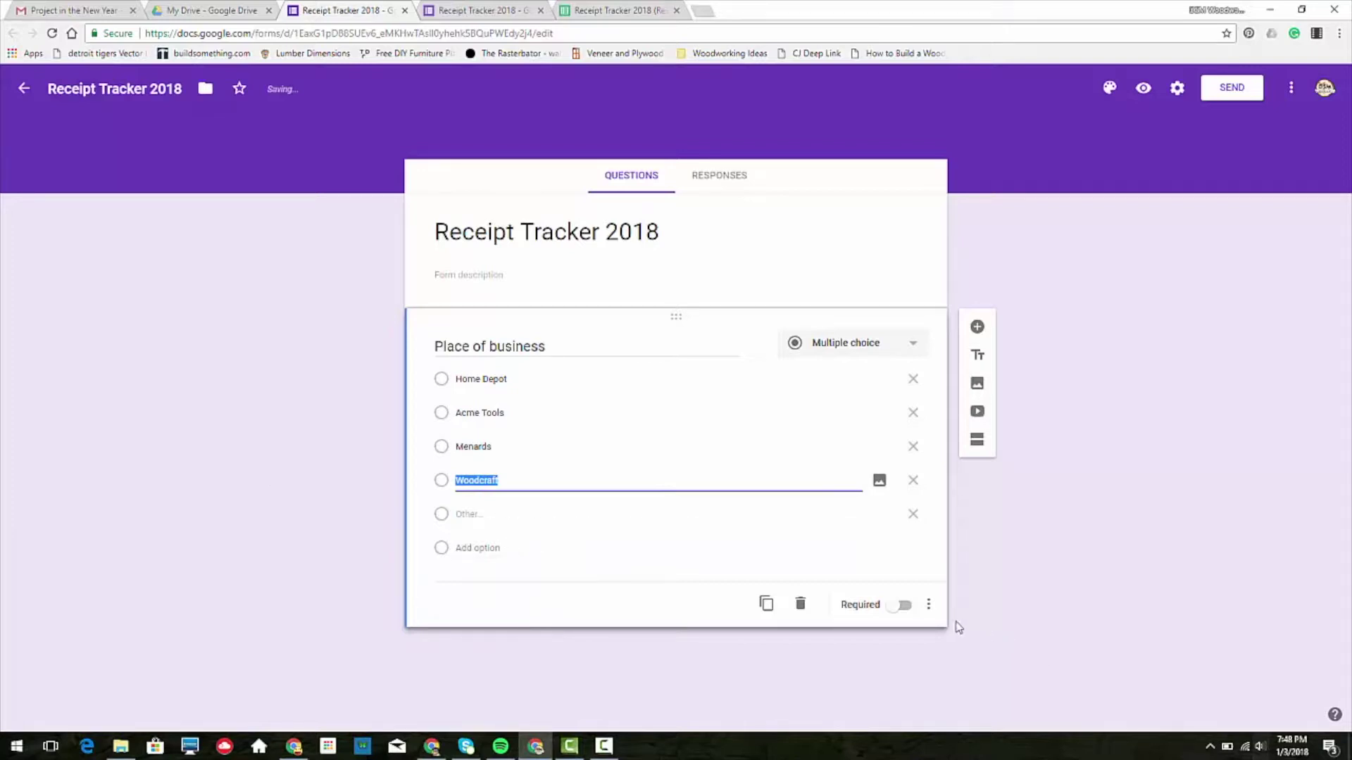
{"action": "left_click", "coordinate": [903, 605]}
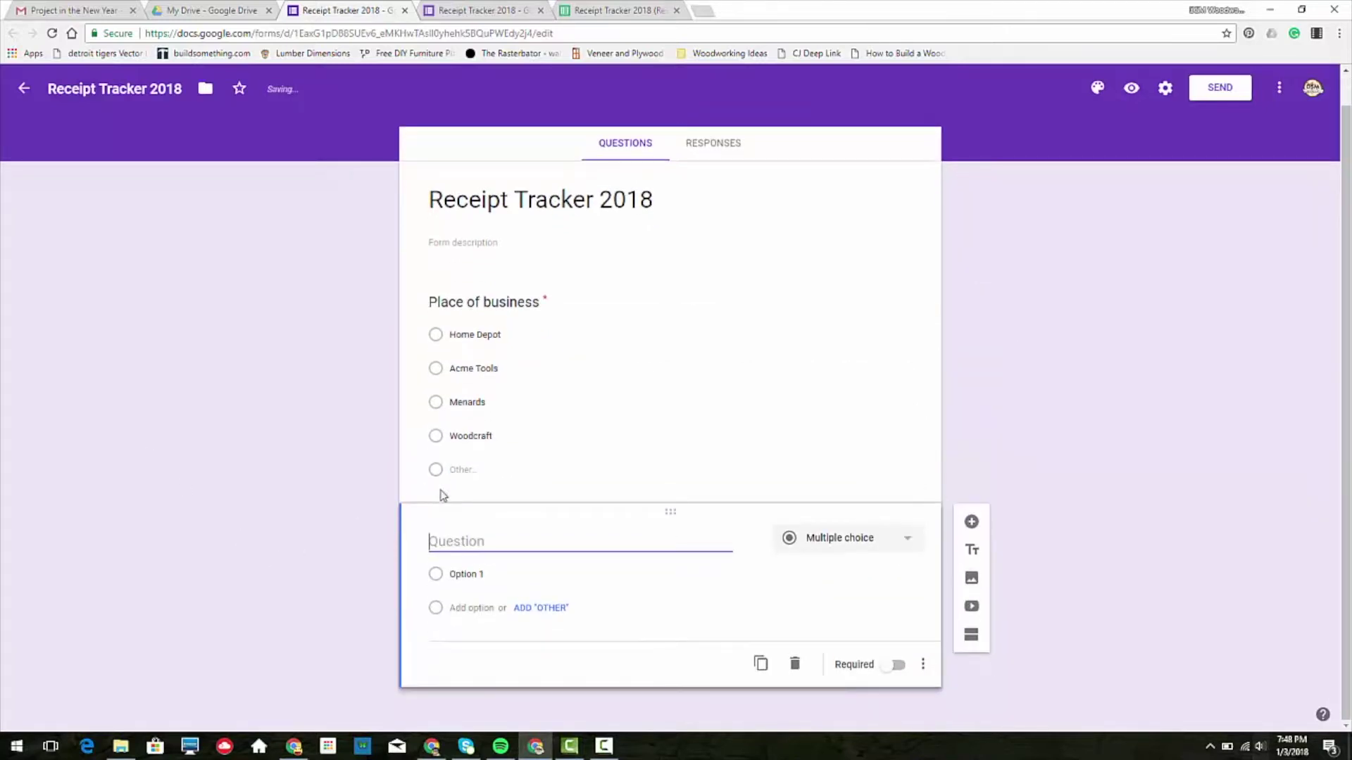
Check the responses sheet columns, then make the next question a Materials short answer
{"action": "left_click", "coordinate": [644, 8]}
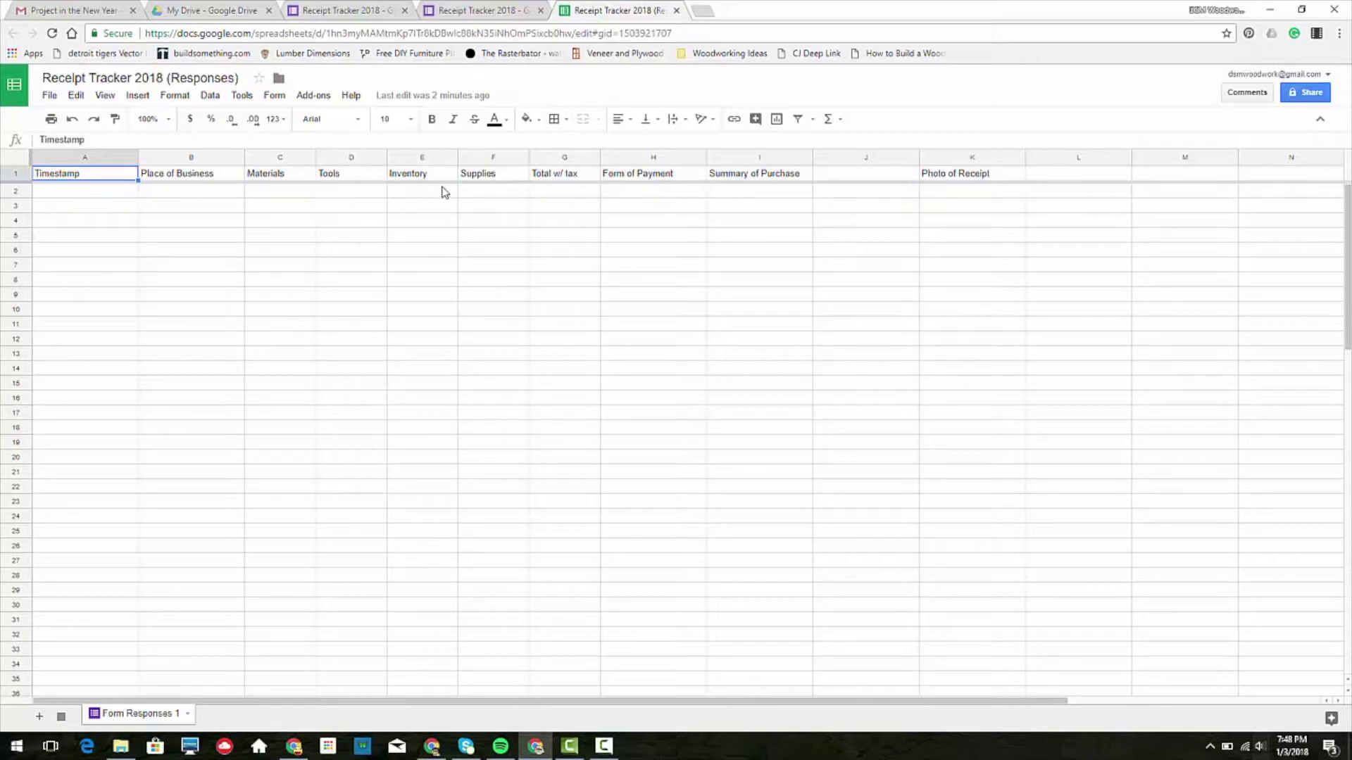
{"action": "left_click", "coordinate": [333, 9]}
{"action": "type", "text": "Materials"}
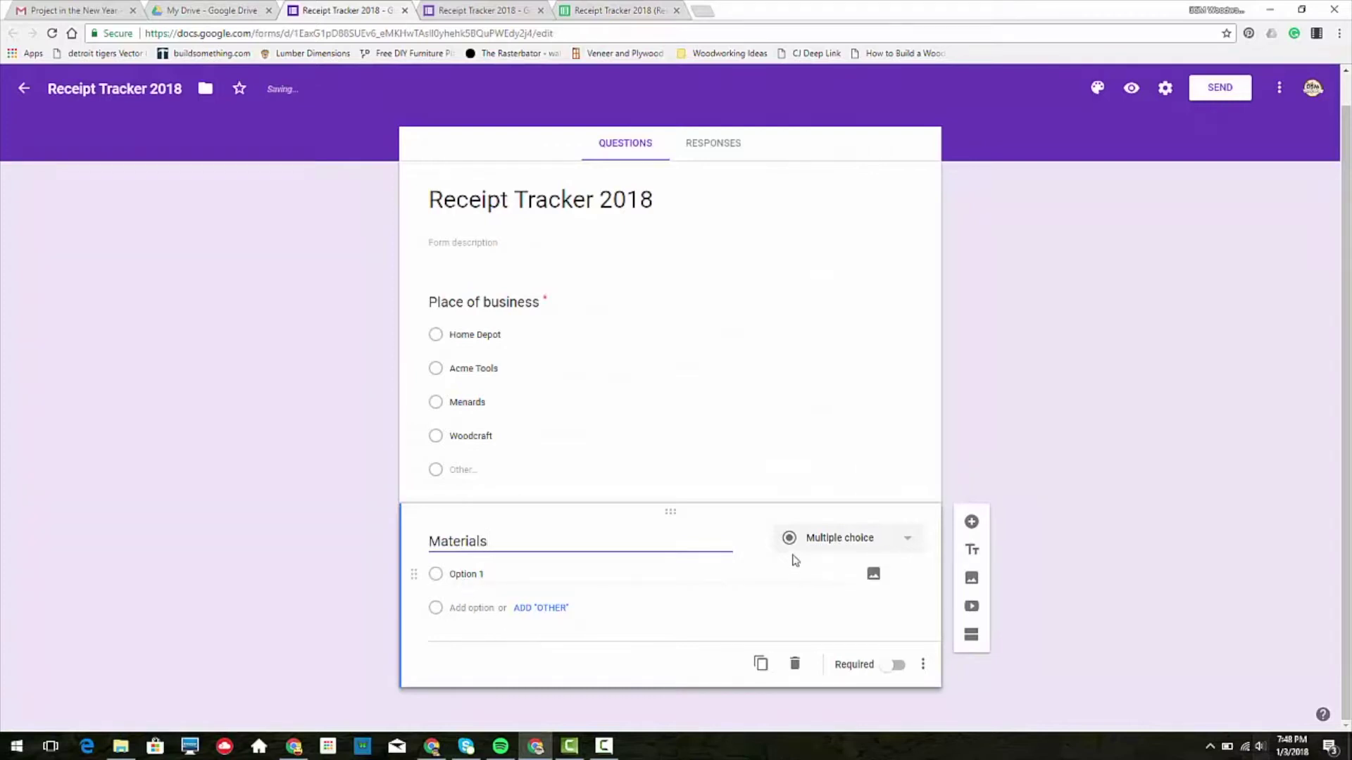
{"action": "left_click", "coordinate": [794, 556]}
{"action": "left_click", "coordinate": [790, 555]}
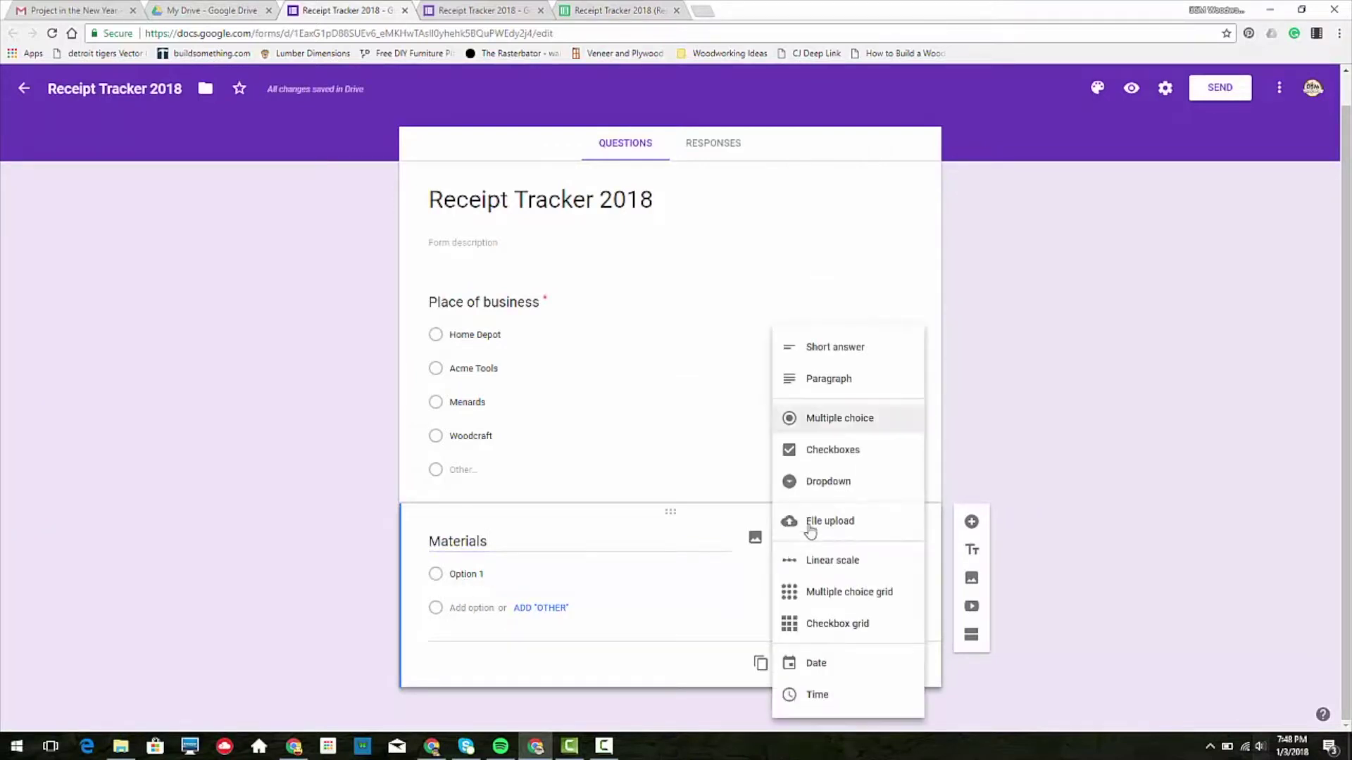
{"action": "left_click", "coordinate": [841, 348]}
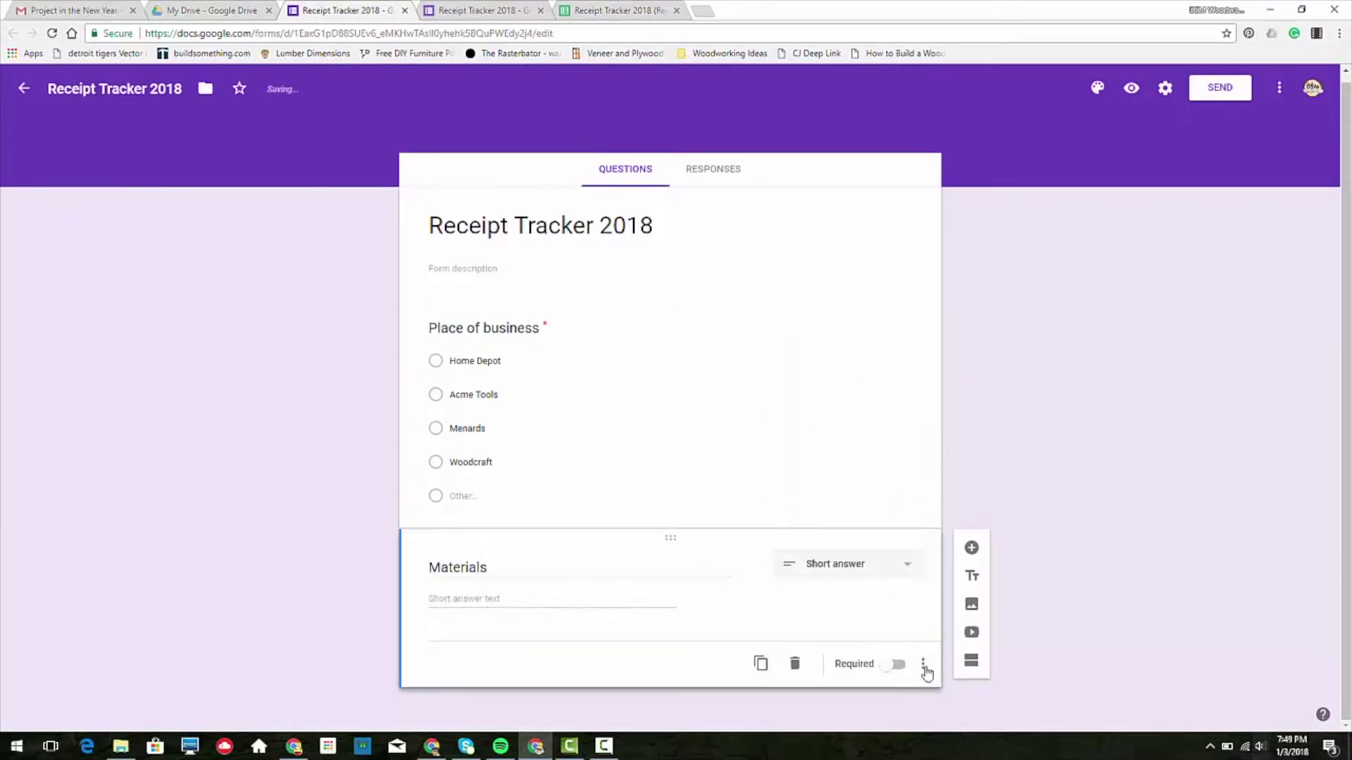
Add the description Cost to Materials, leave it optional, and add another question
{"action": "left_click", "coordinate": [1003, 677]}
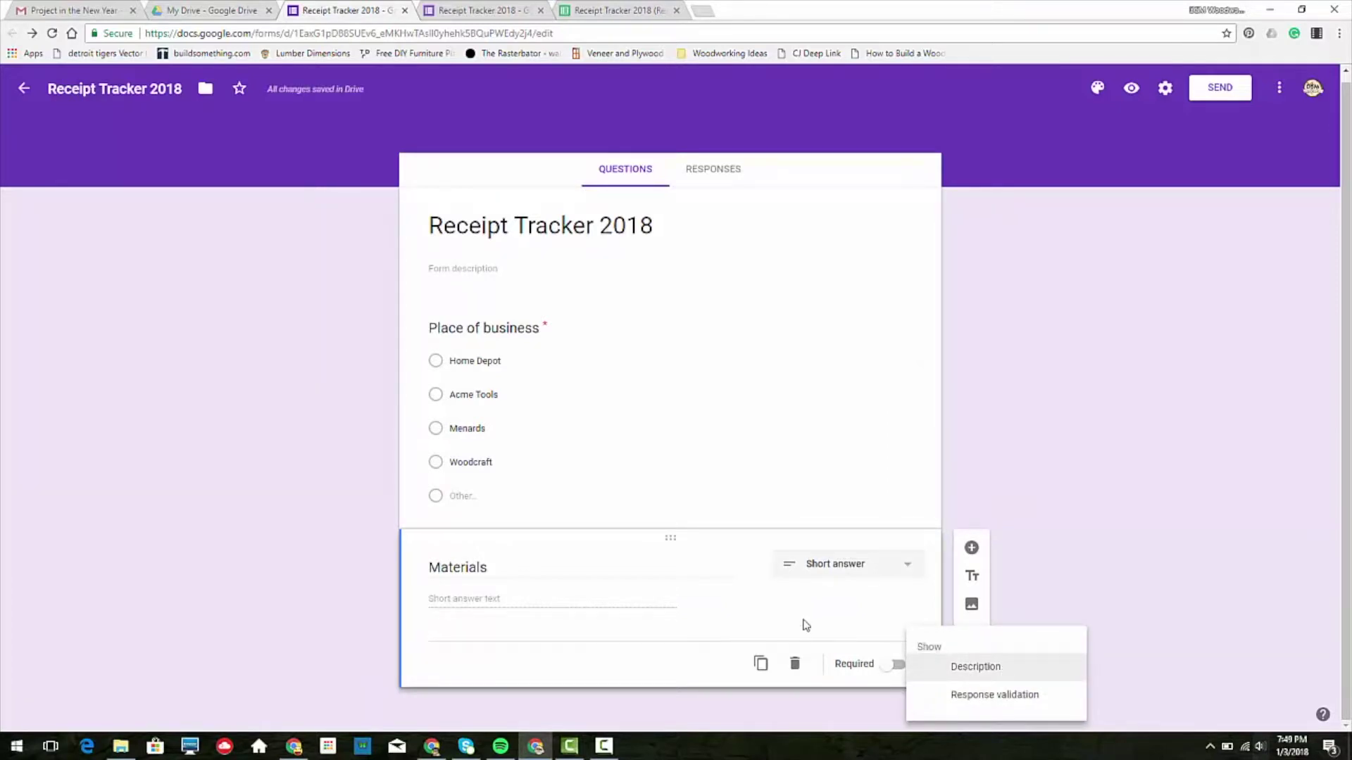
{"action": "type", "text": "Cost"}
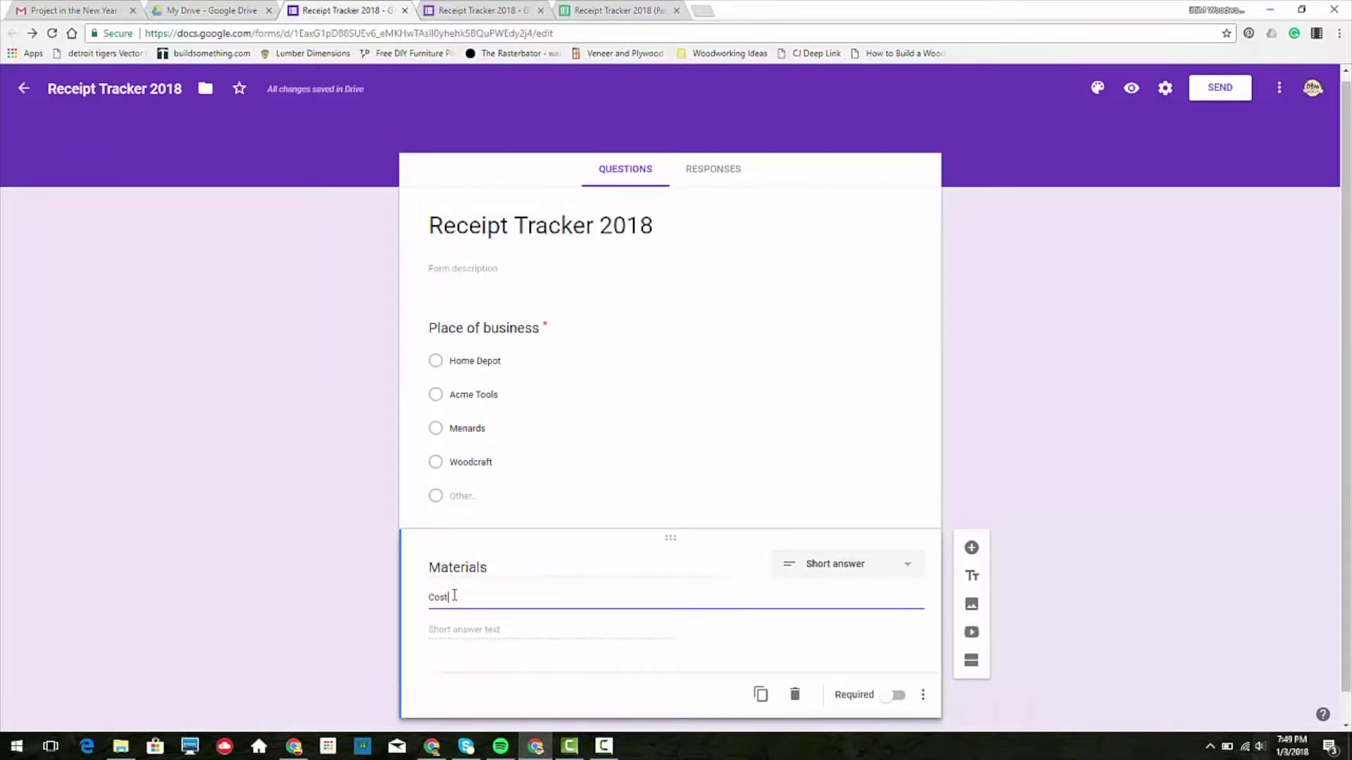
{"action": "left_click", "coordinate": [889, 699]}
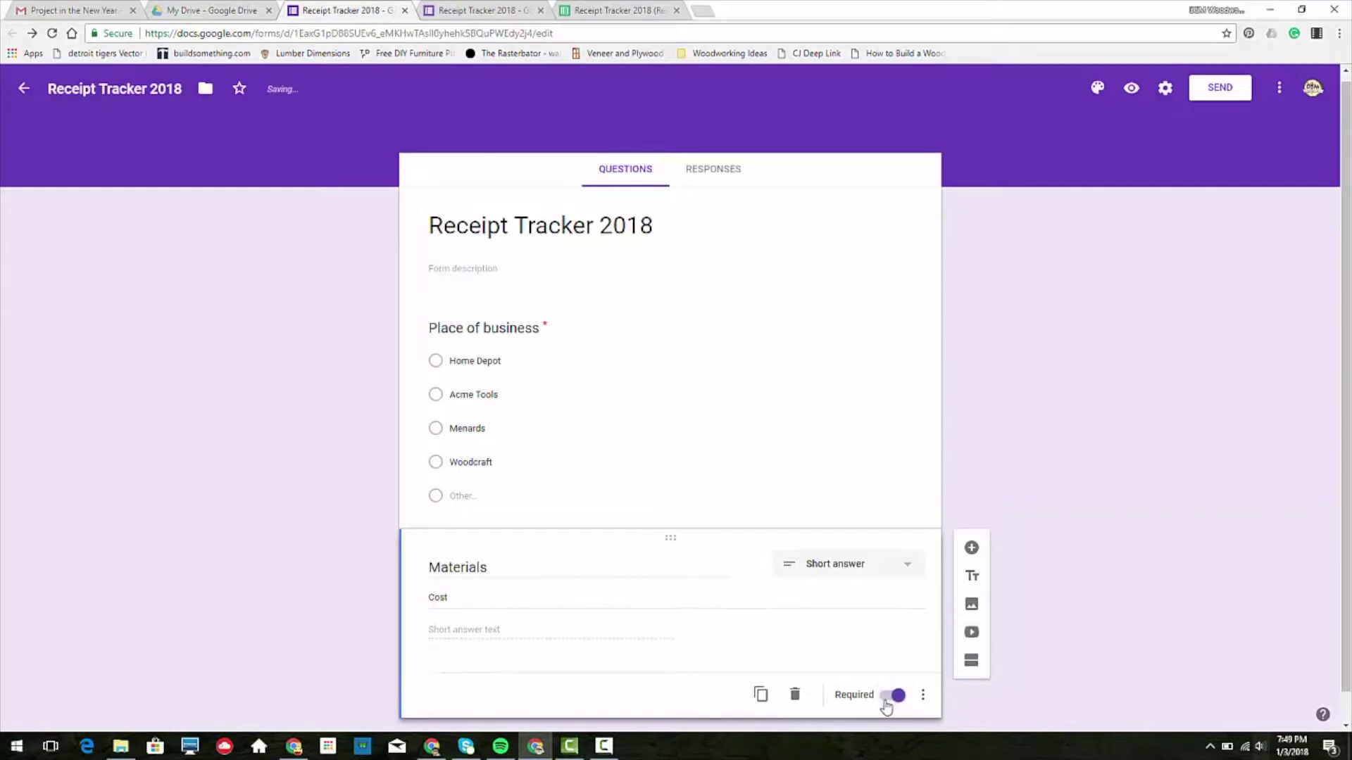
{"action": "left_click", "coordinate": [888, 699]}
{"action": "left_click", "coordinate": [972, 547]}
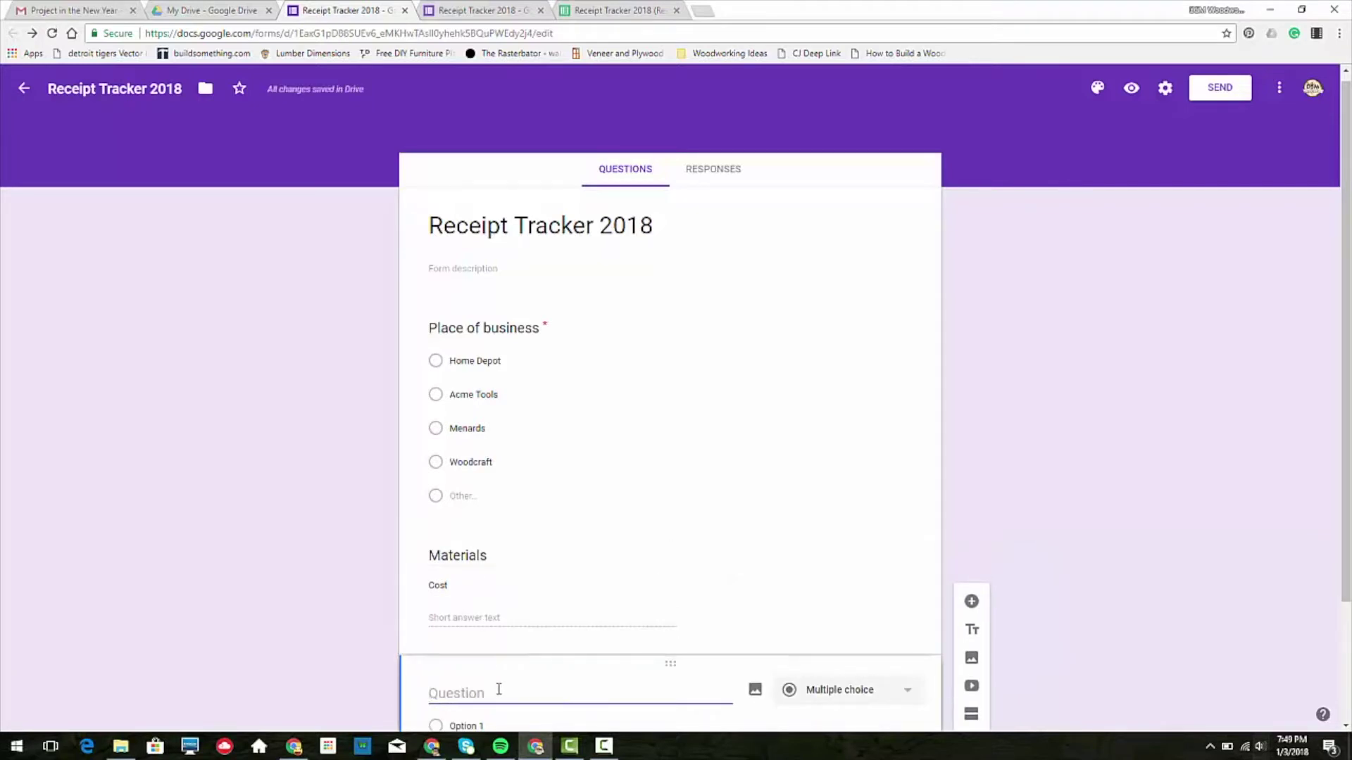
Create a Tools short-answer question described as Cost, then add another blank question
{"action": "type", "text": "Tools"}
{"action": "scroll", "coordinate": [528, 153], "scroll_direction": "down", "scroll_amount": 2}
{"action": "left_click", "coordinate": [896, 552]}
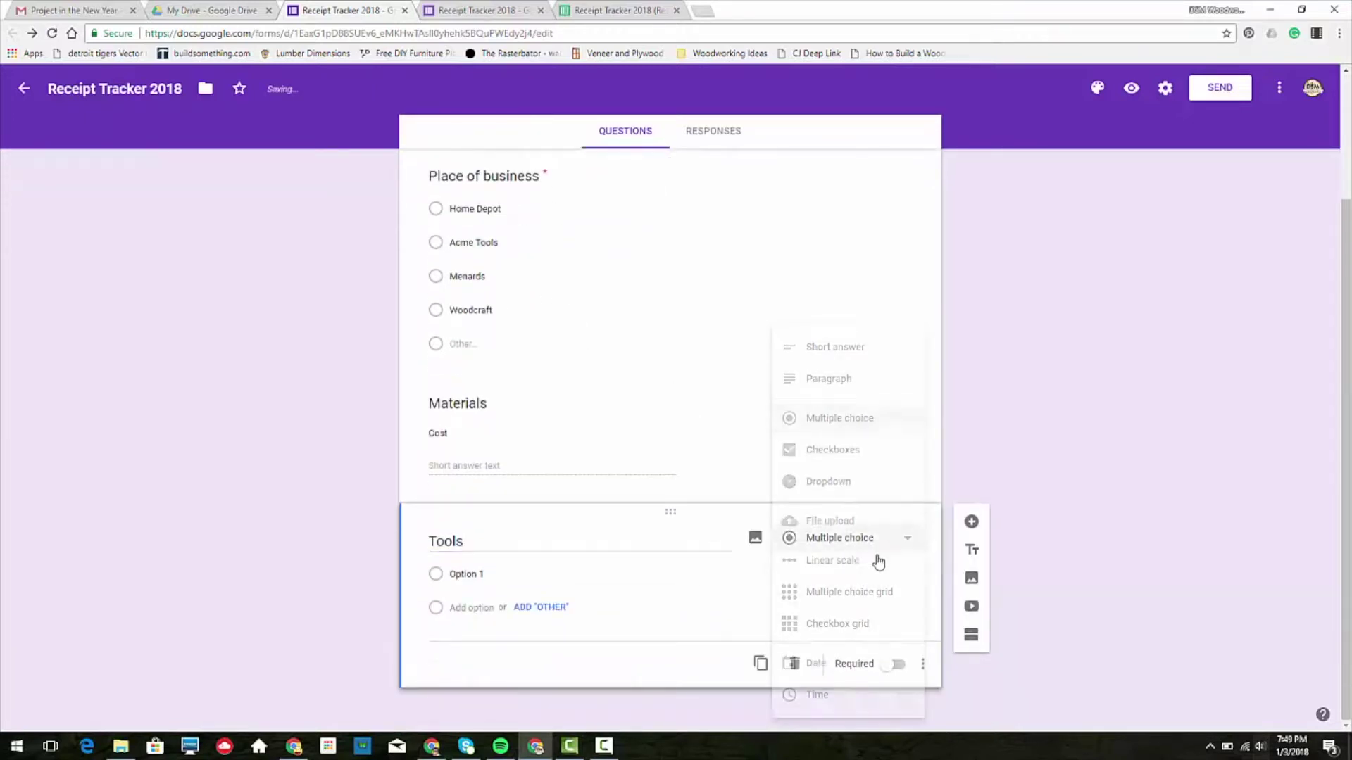
{"action": "left_click", "coordinate": [809, 348]}
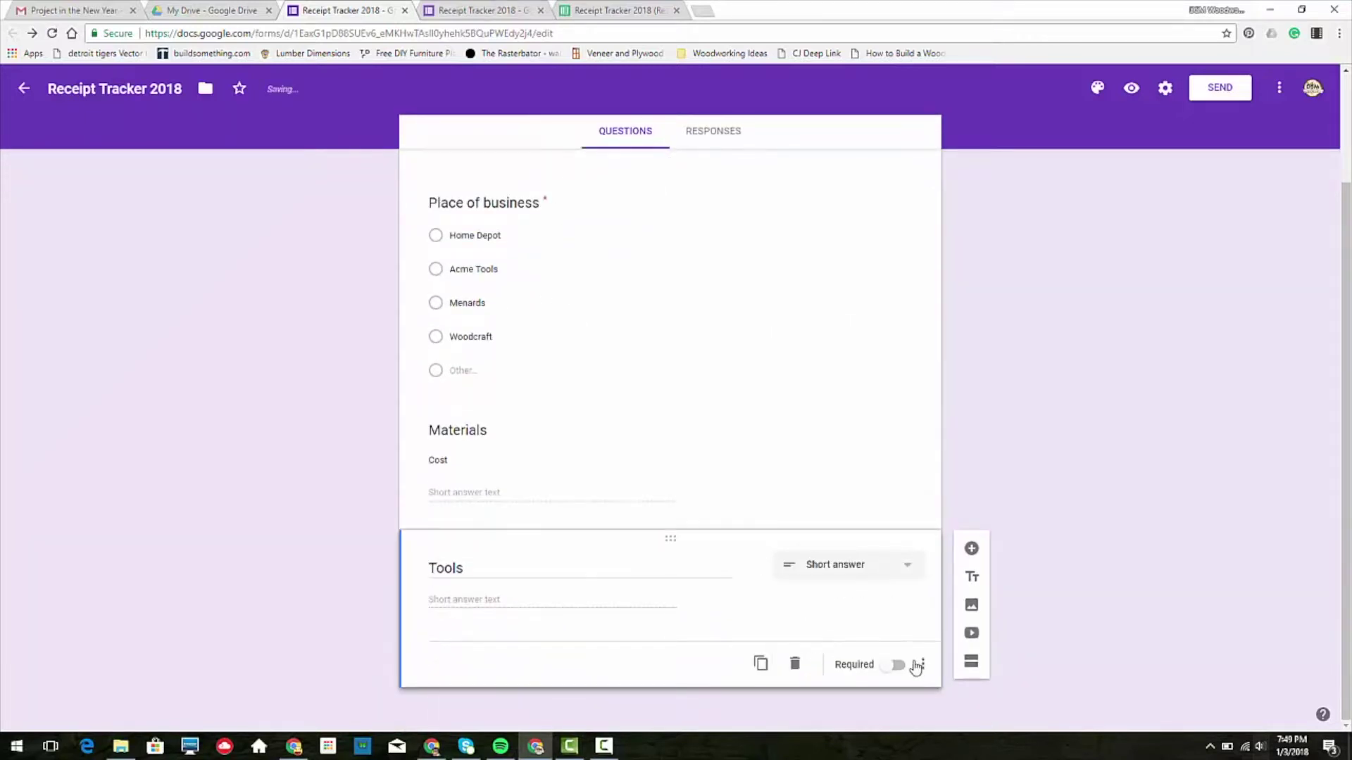
{"action": "left_click", "coordinate": [921, 664]}
{"action": "left_click", "coordinate": [947, 669]}
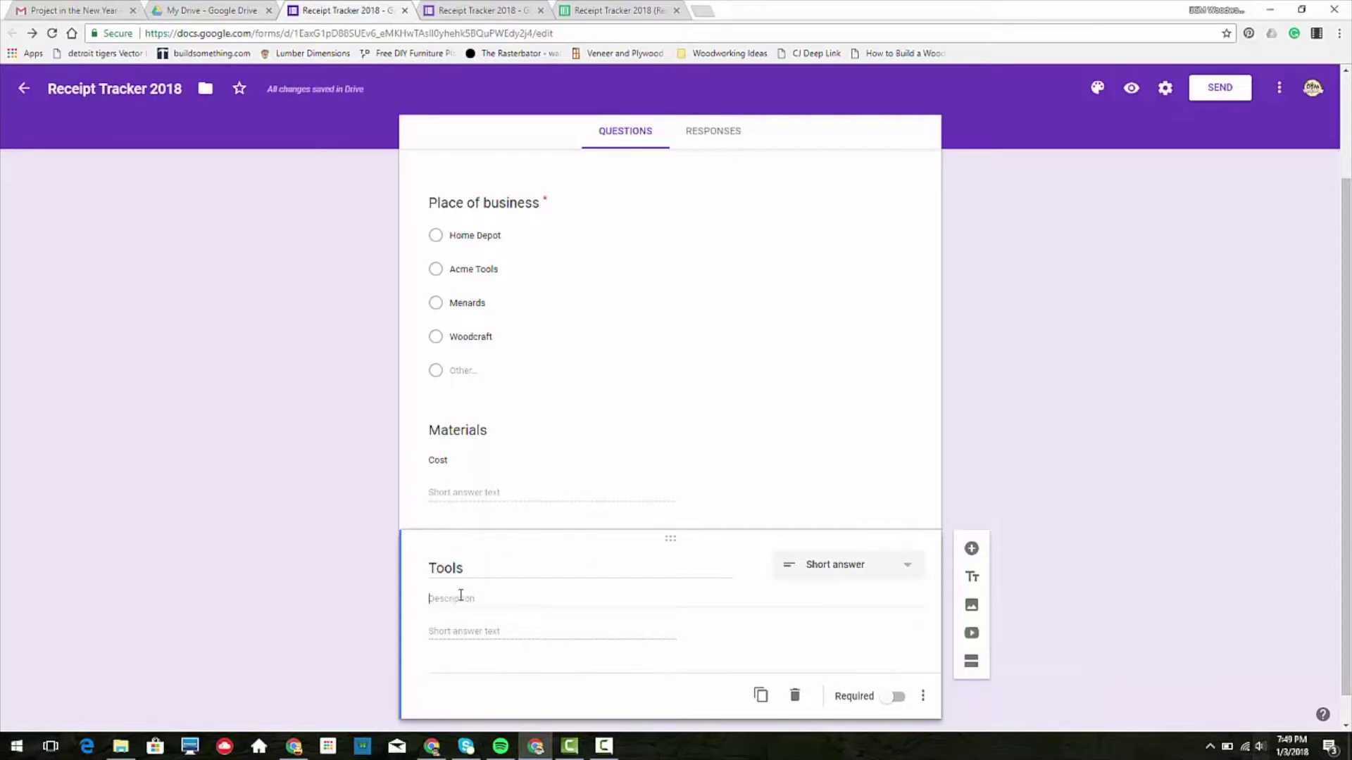
{"action": "type", "text": "Cost"}
{"action": "left_click", "coordinate": [258, 601]}
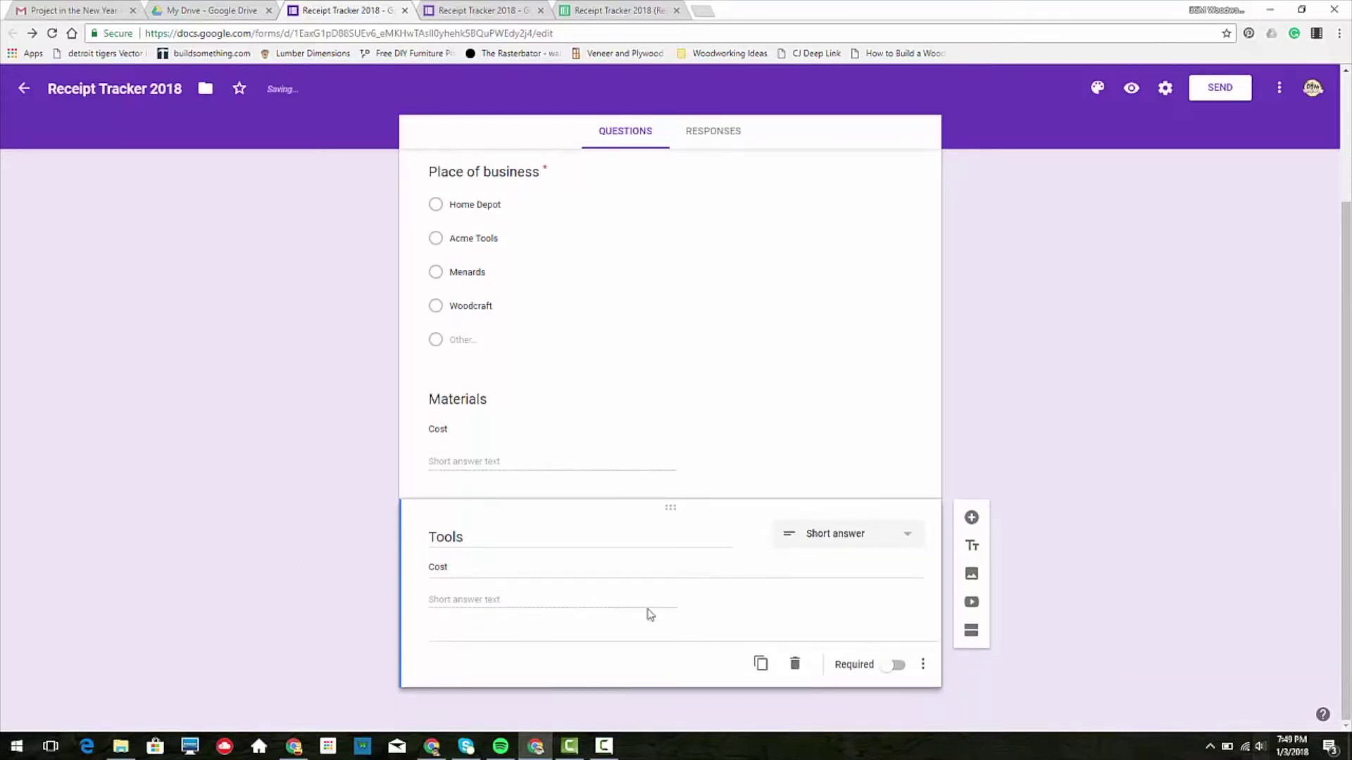
{"action": "left_click", "coordinate": [972, 519]}
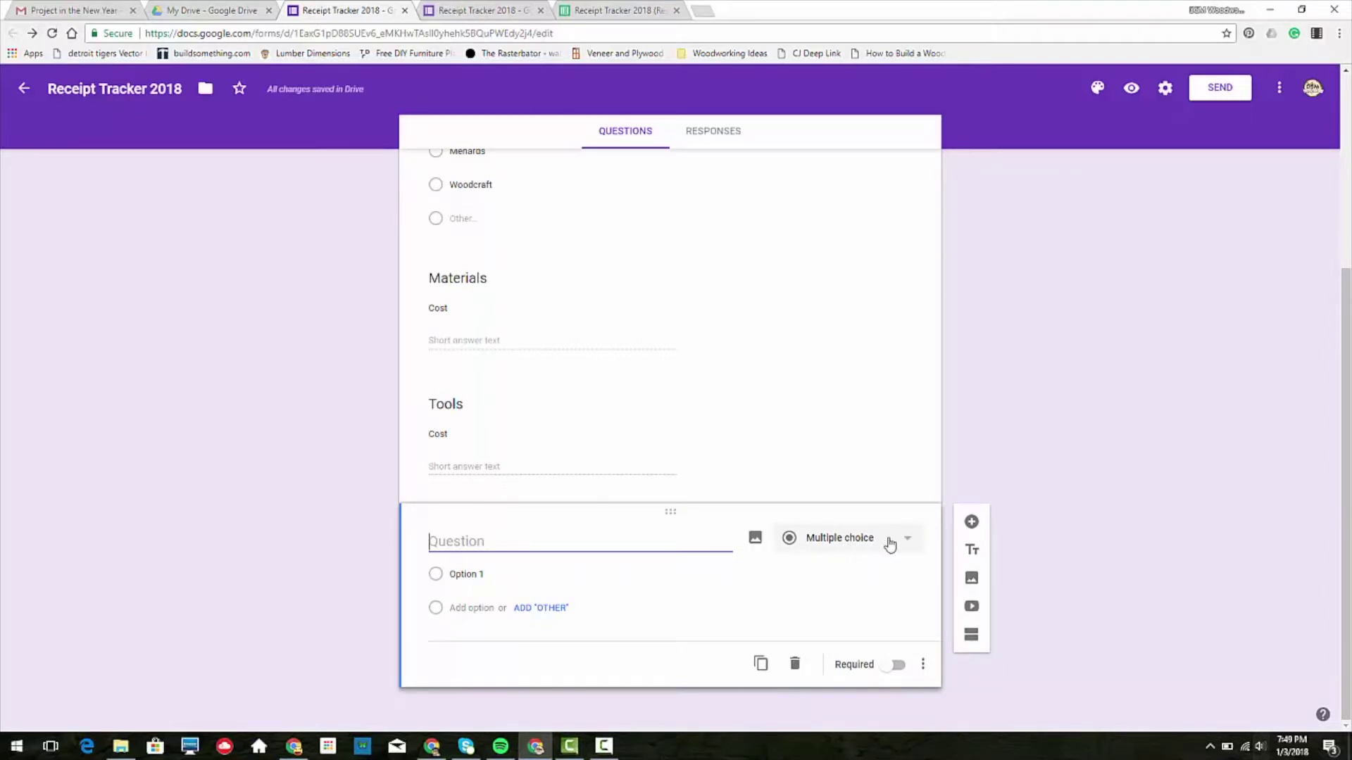
{"action": "left_click", "coordinate": [827, 539]}
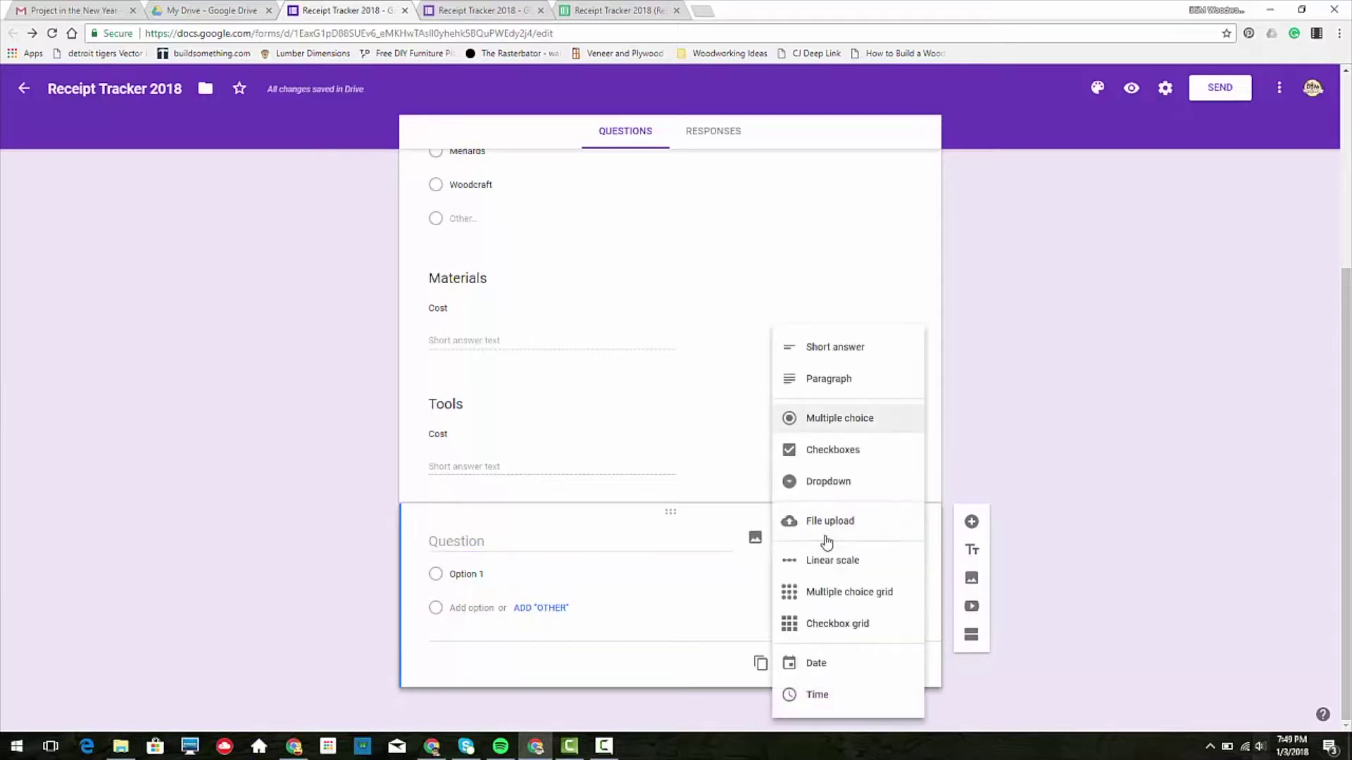
Make the new question a file upload titled Photo of receipt with no file-type restriction
{"action": "left_click", "coordinate": [887, 526]}
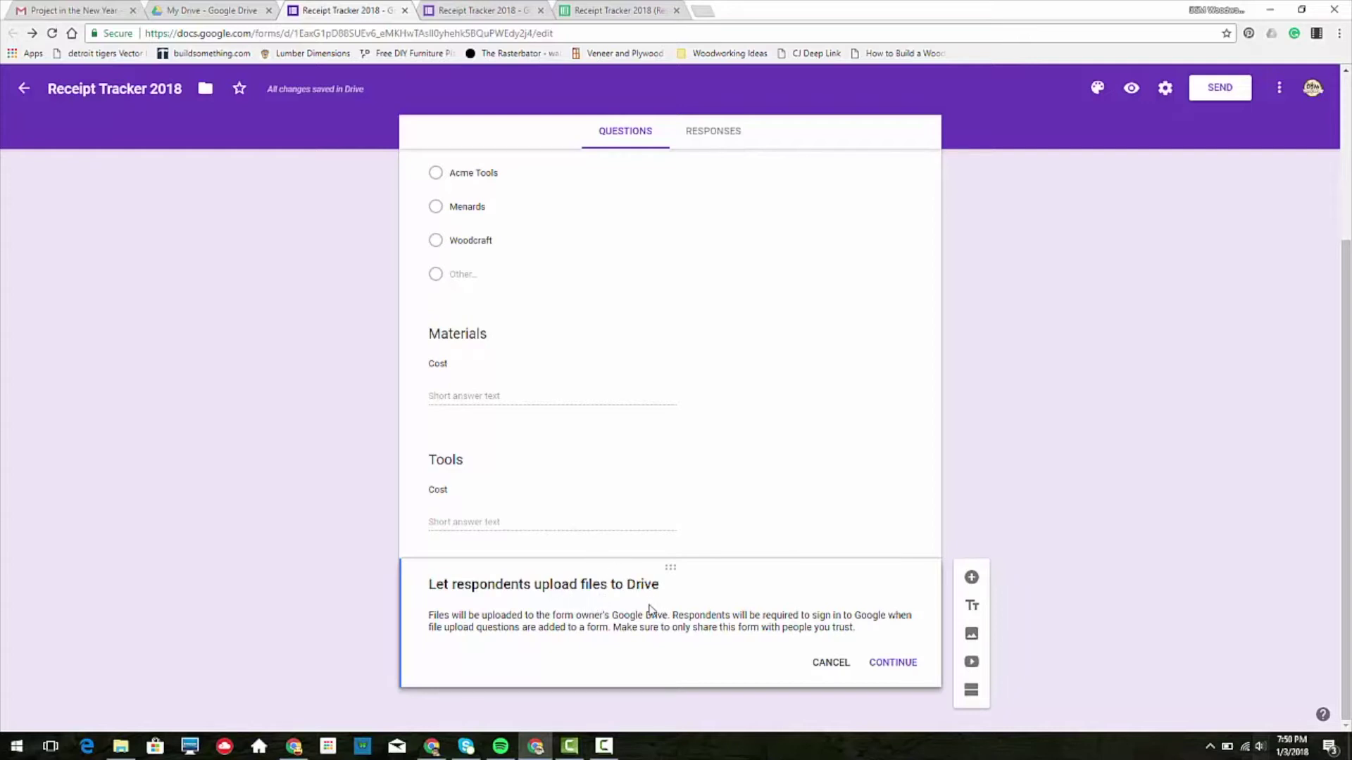
{"action": "left_click", "coordinate": [892, 662]}
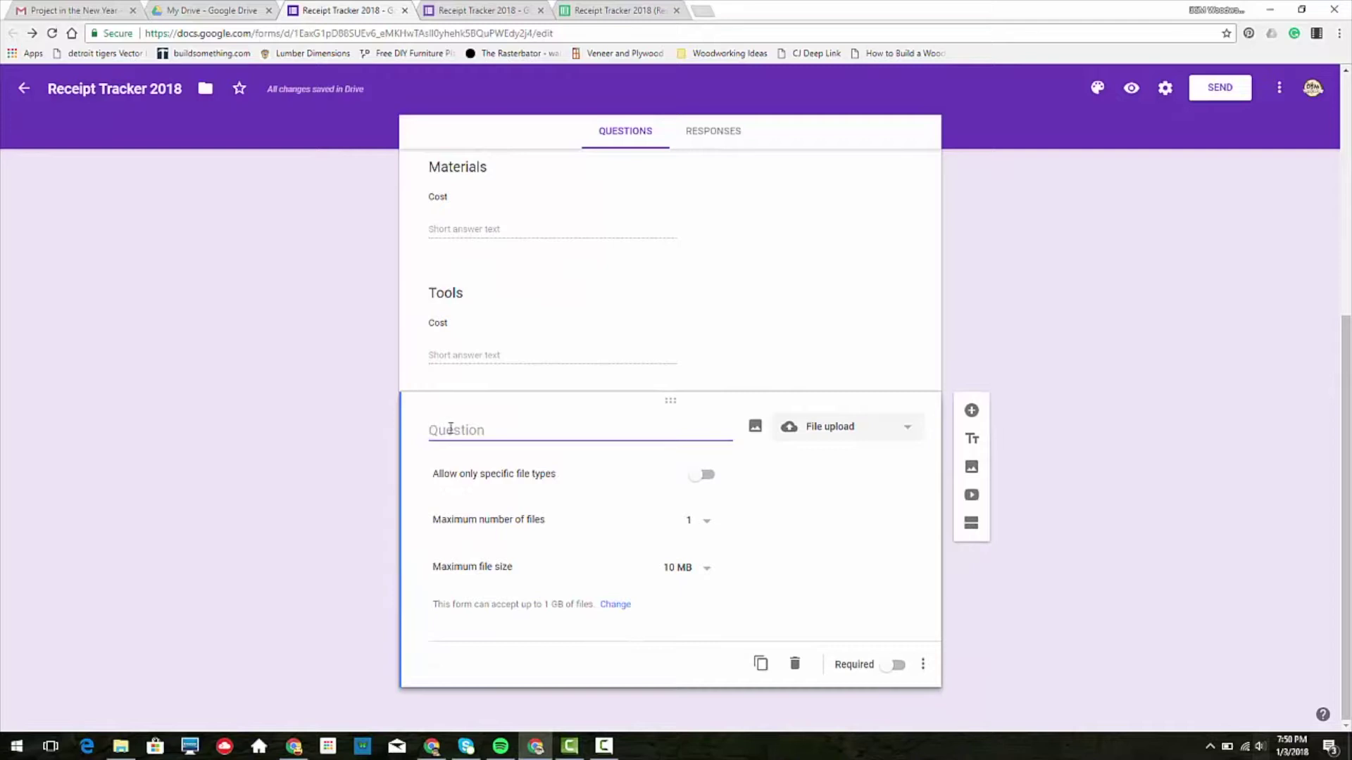
{"action": "type", "text": "Photo of receipt"}
{"action": "left_click", "coordinate": [702, 479]}
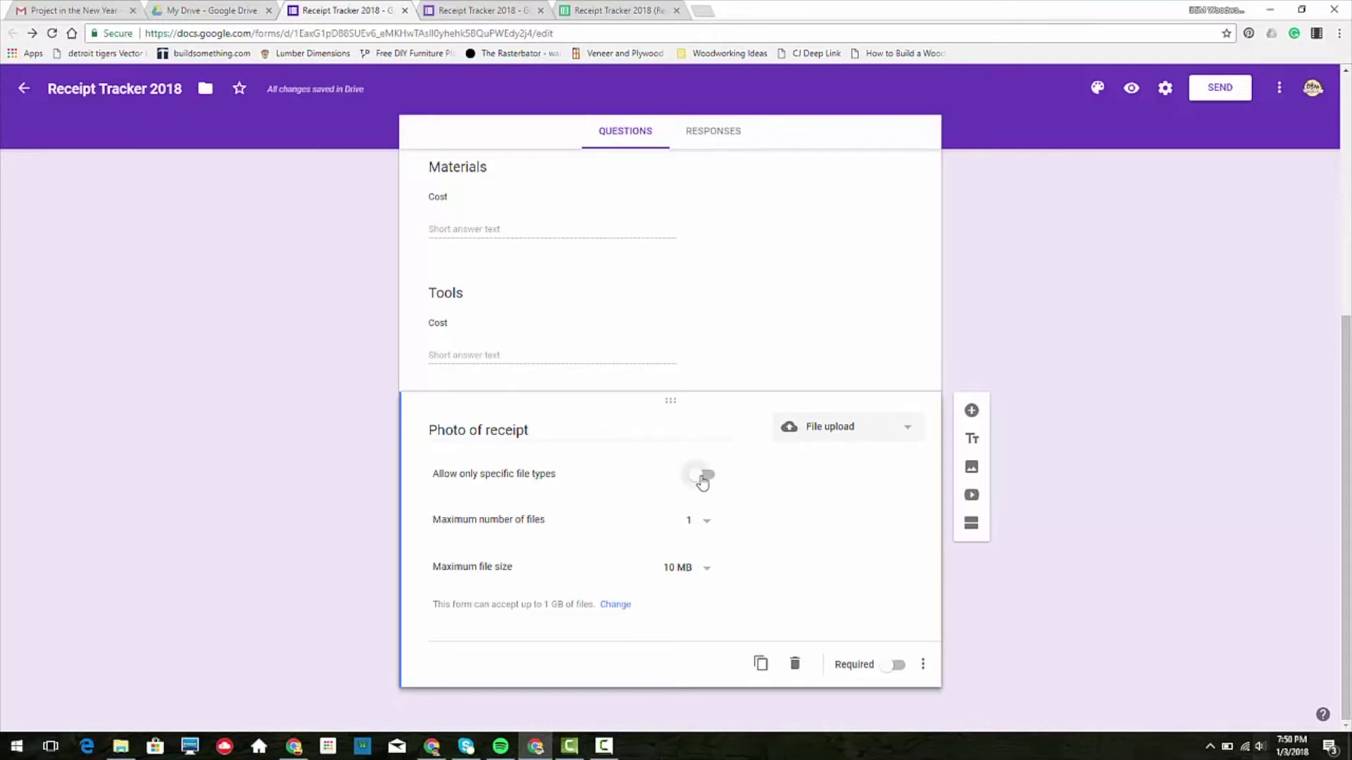
{"action": "left_click", "coordinate": [702, 479]}
Limit uploads to a maximum of 5 files, each up to 100 MB
{"action": "left_click", "coordinate": [701, 524]}
{"action": "left_click", "coordinate": [691, 546]}
{"action": "left_click", "coordinate": [688, 572]}
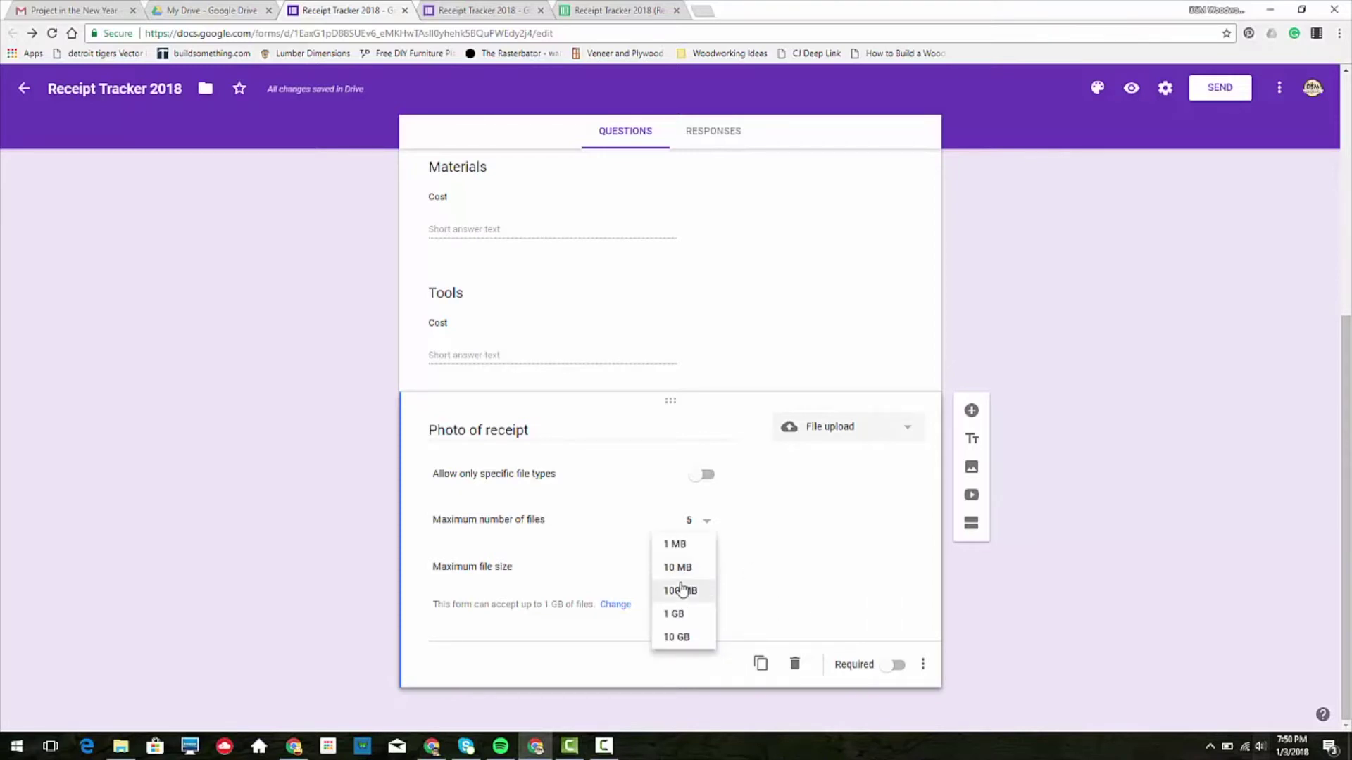
{"action": "left_click", "coordinate": [690, 593]}
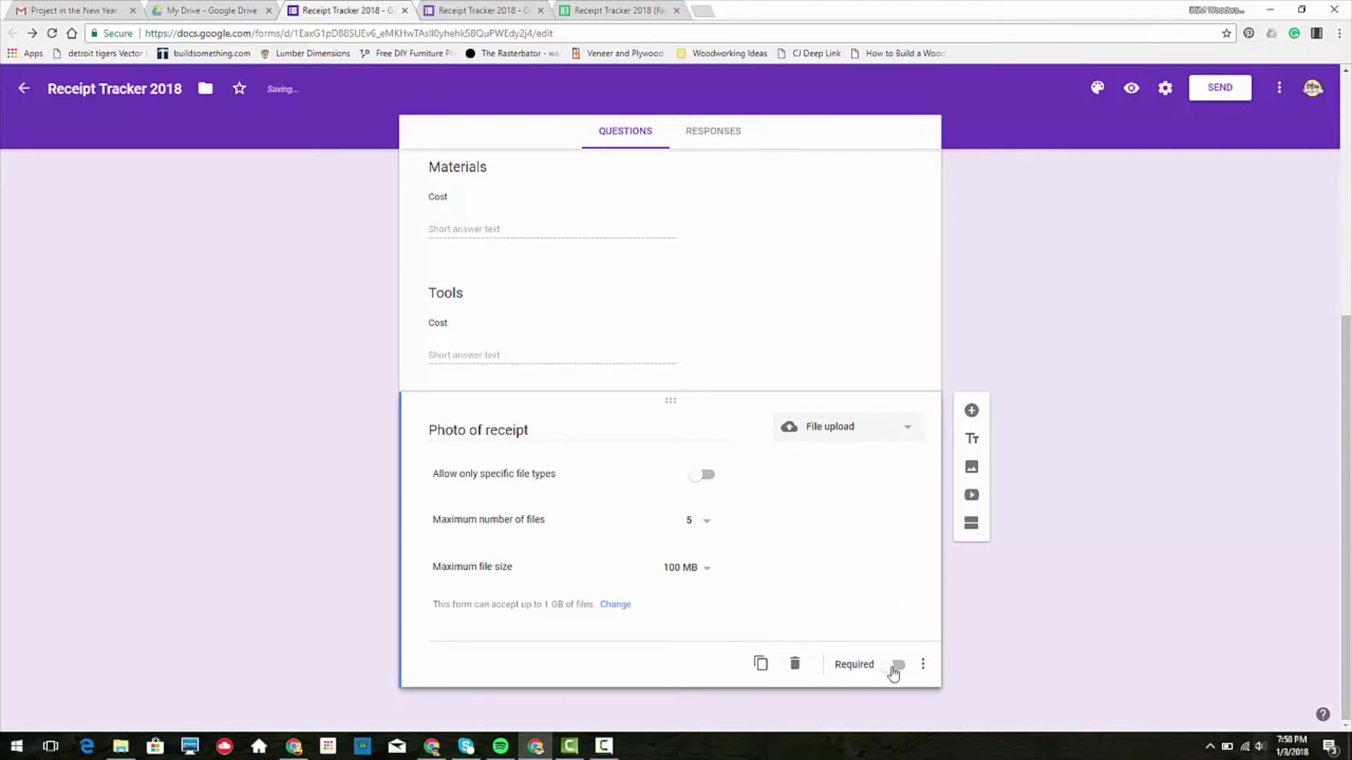
{"action": "scroll", "coordinate": [562, 157], "scroll_direction": "up", "scroll_amount": 6}
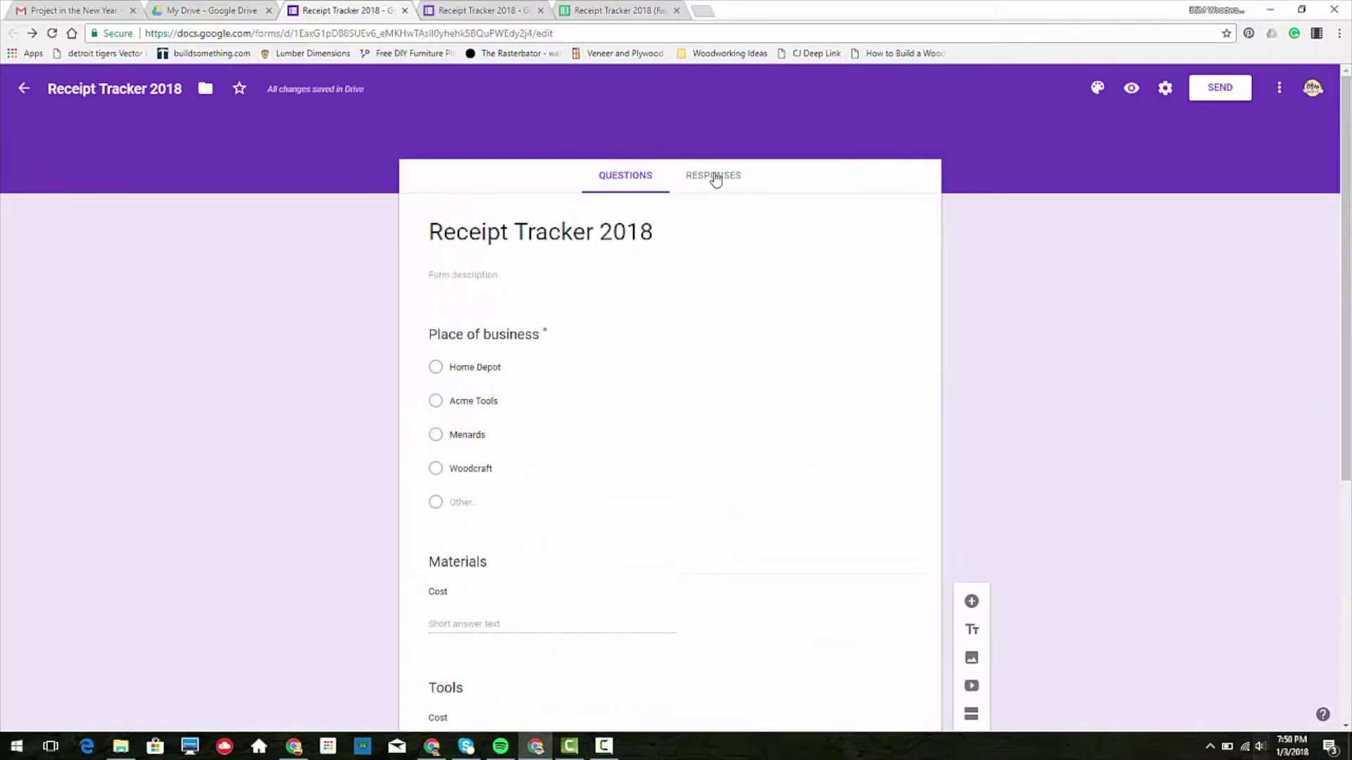
Create a linked response spreadsheet named '2 Receipt Tracker 2018'
{"action": "left_click", "coordinate": [716, 180]}
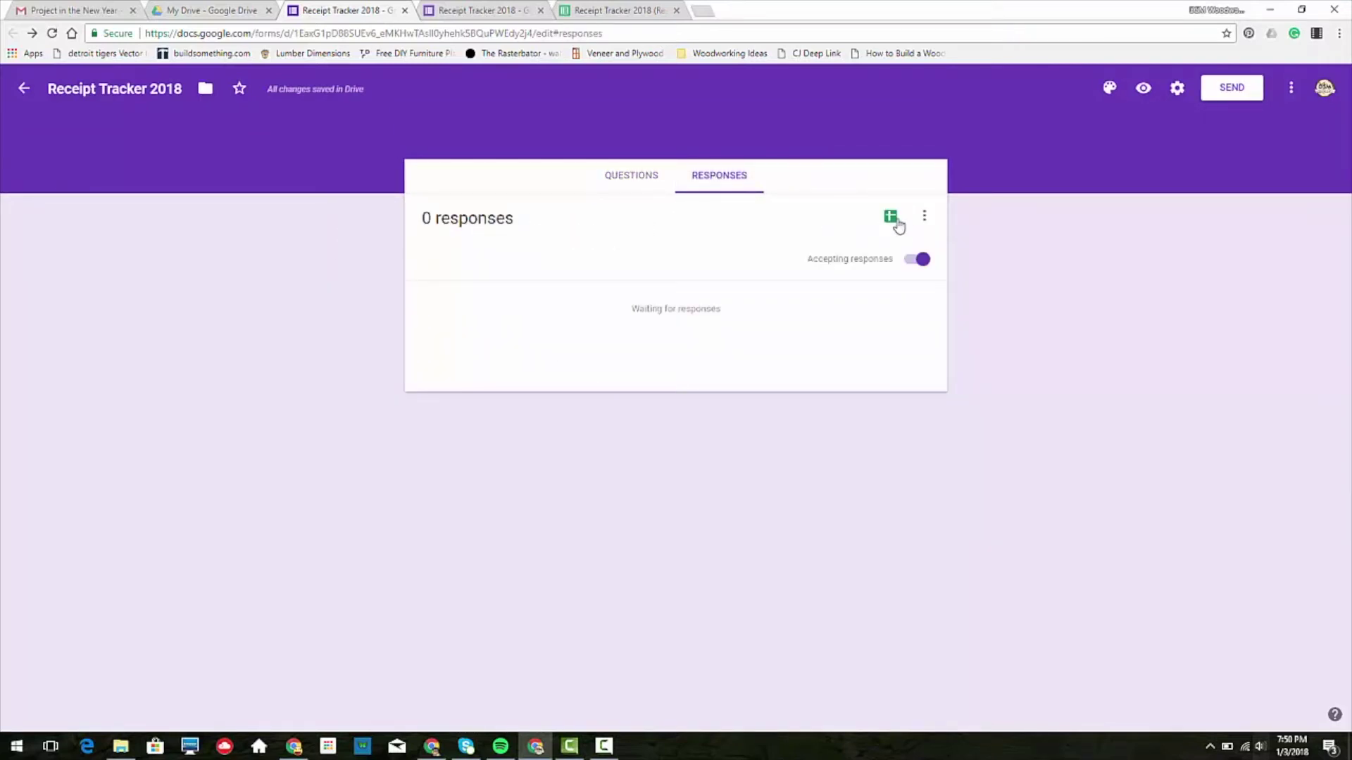
{"action": "left_click", "coordinate": [890, 217]}
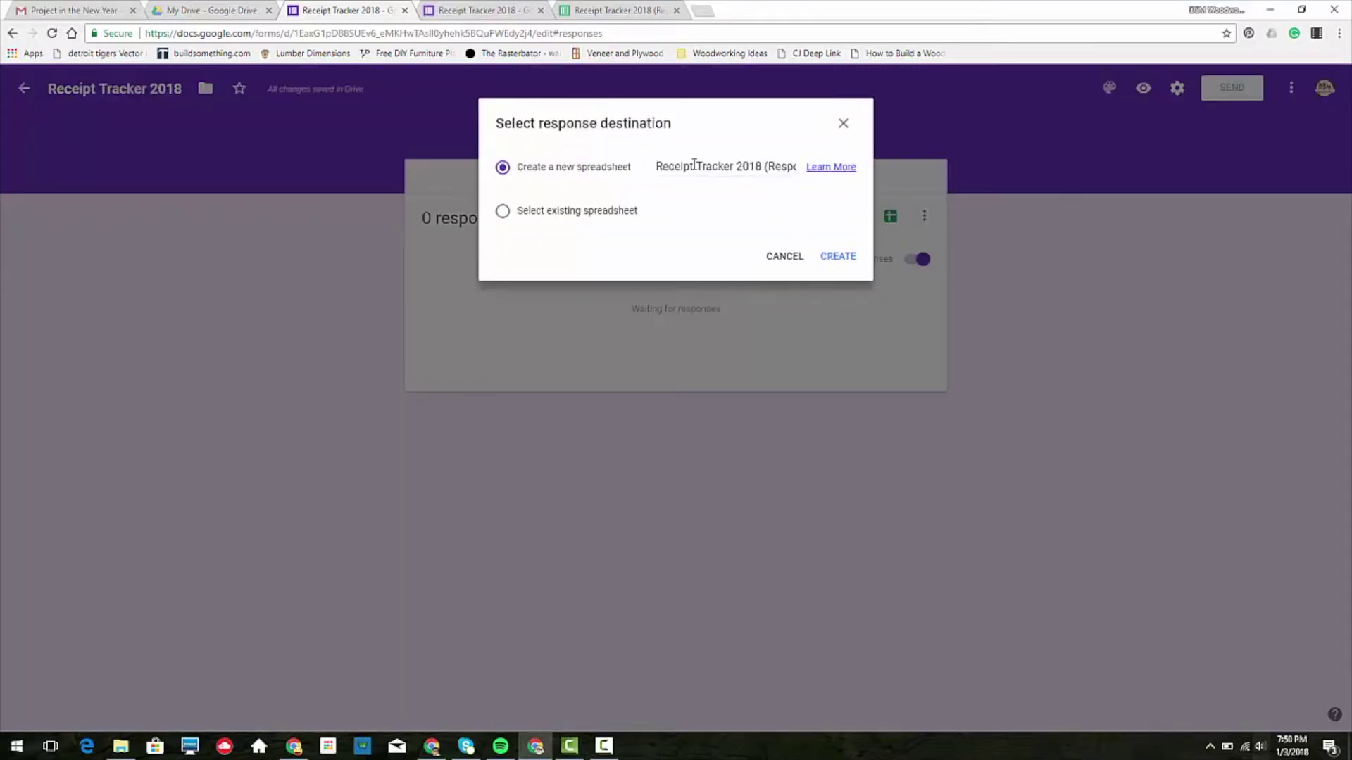
{"action": "left_click", "coordinate": [657, 167]}
{"action": "type", "text": "2"}
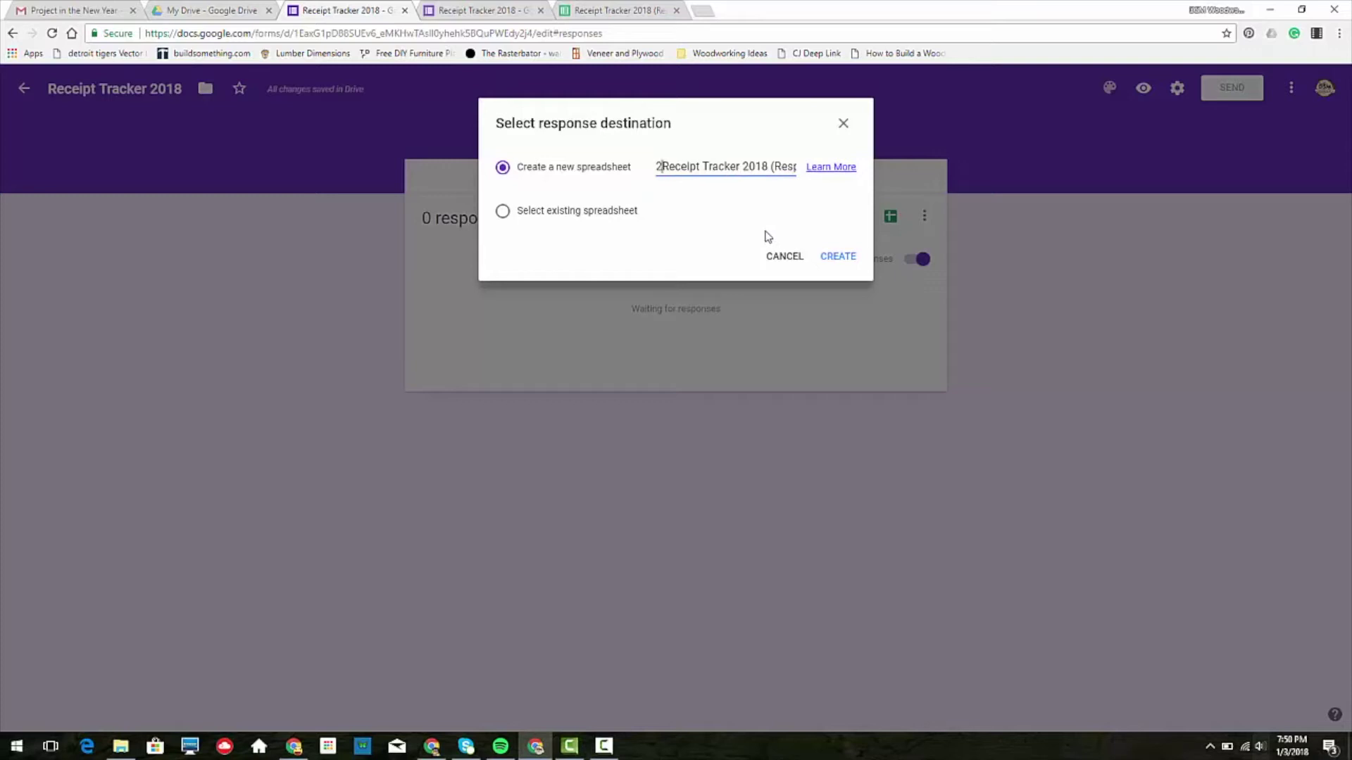
{"action": "left_click", "coordinate": [847, 258]}
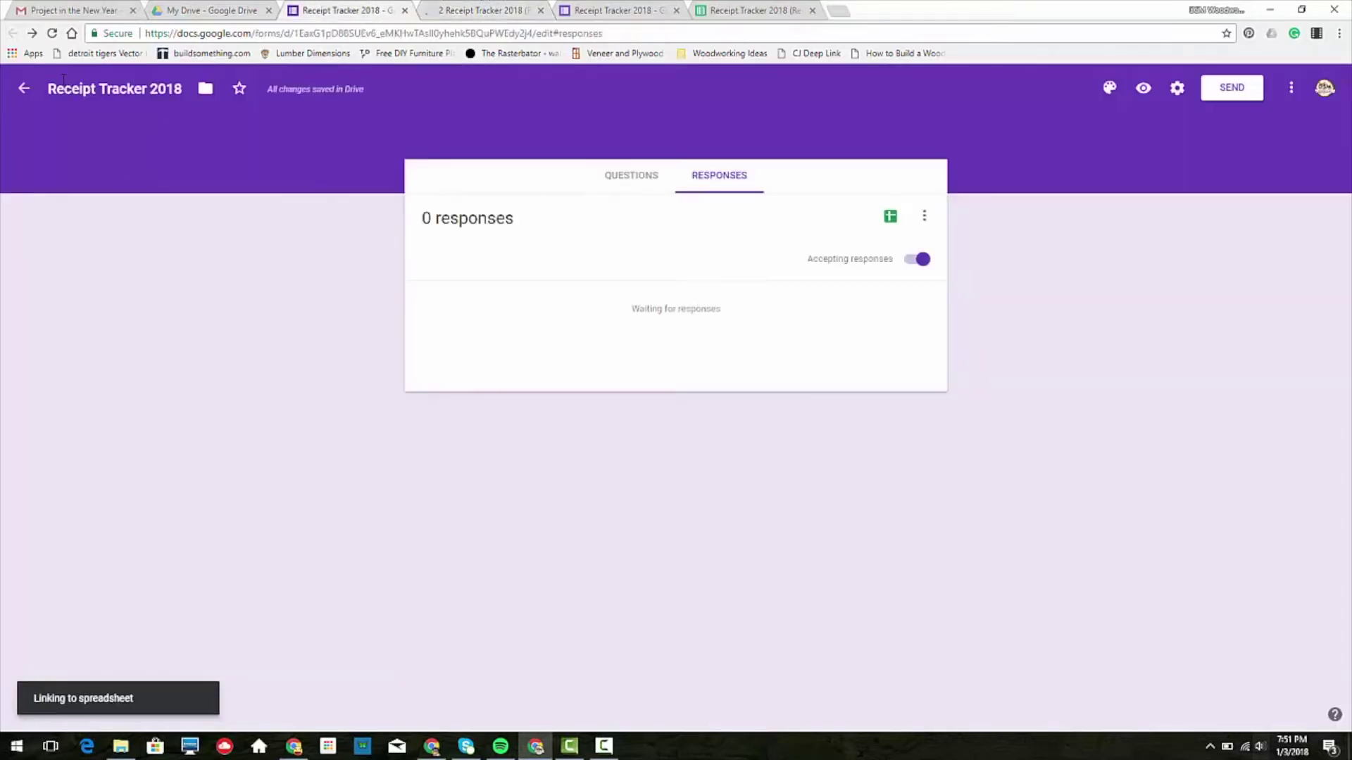
Prefix the form title with '2'
{"action": "left_click", "coordinate": [50, 89]}
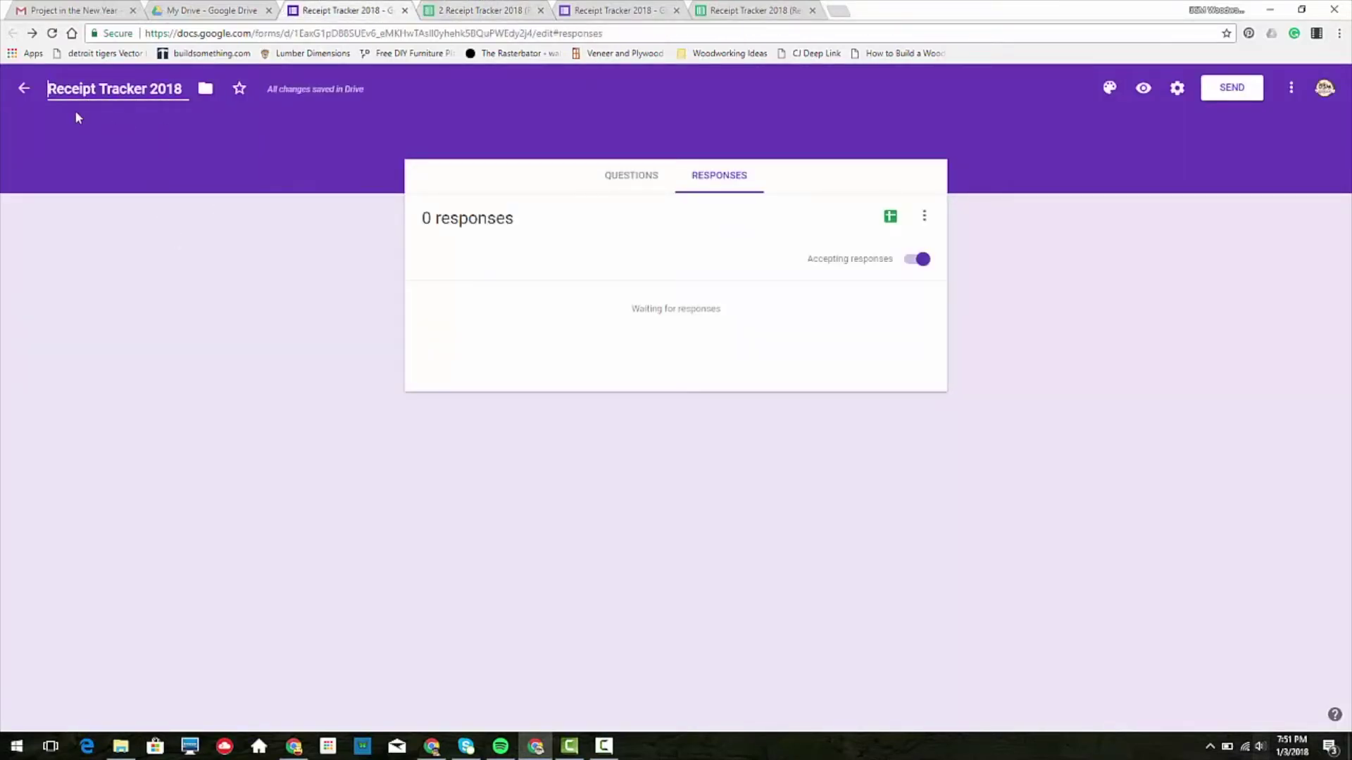
{"action": "type", "text": "2"}
{"action": "left_click", "coordinate": [507, 9]}
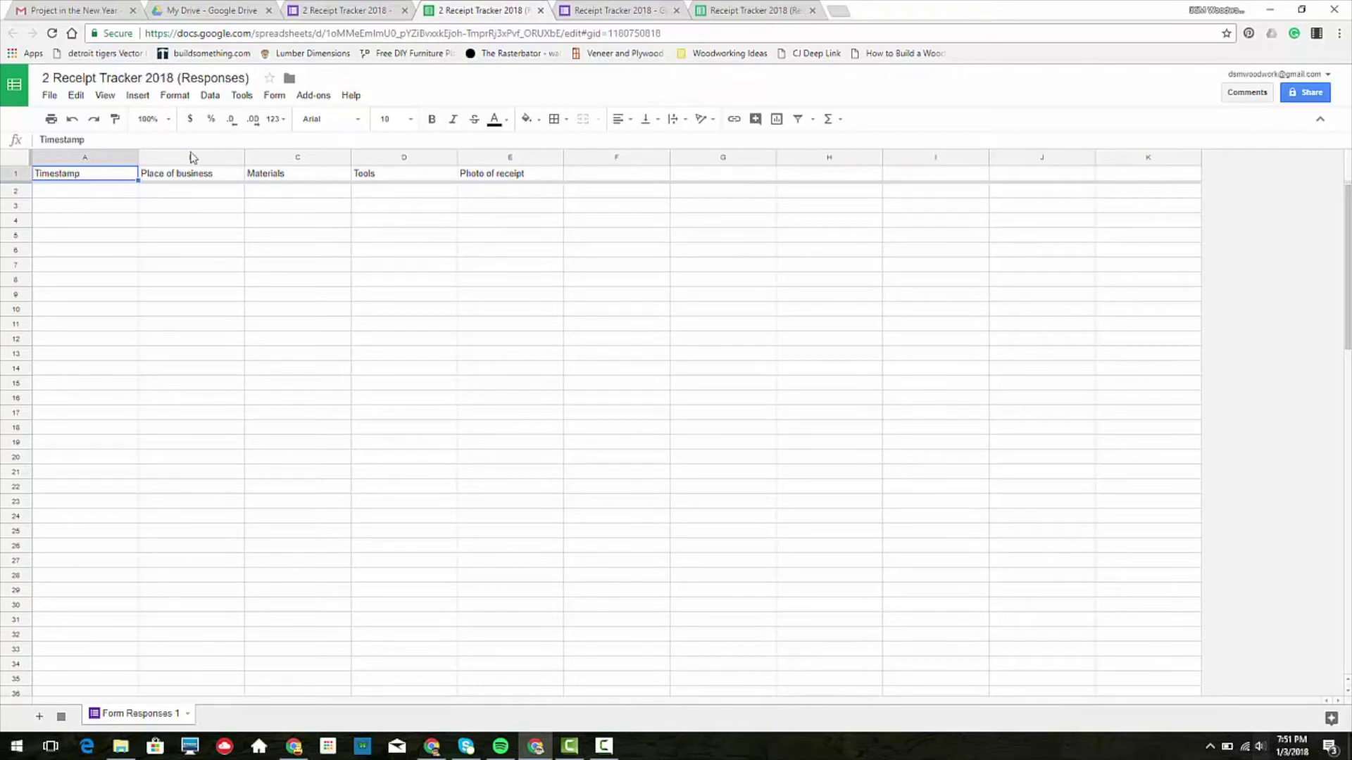
Apply currency format to columns C and D (Materials and Tools)
{"action": "left_click_drag", "start_coordinate": [298, 157], "coordinate": [384, 158]}
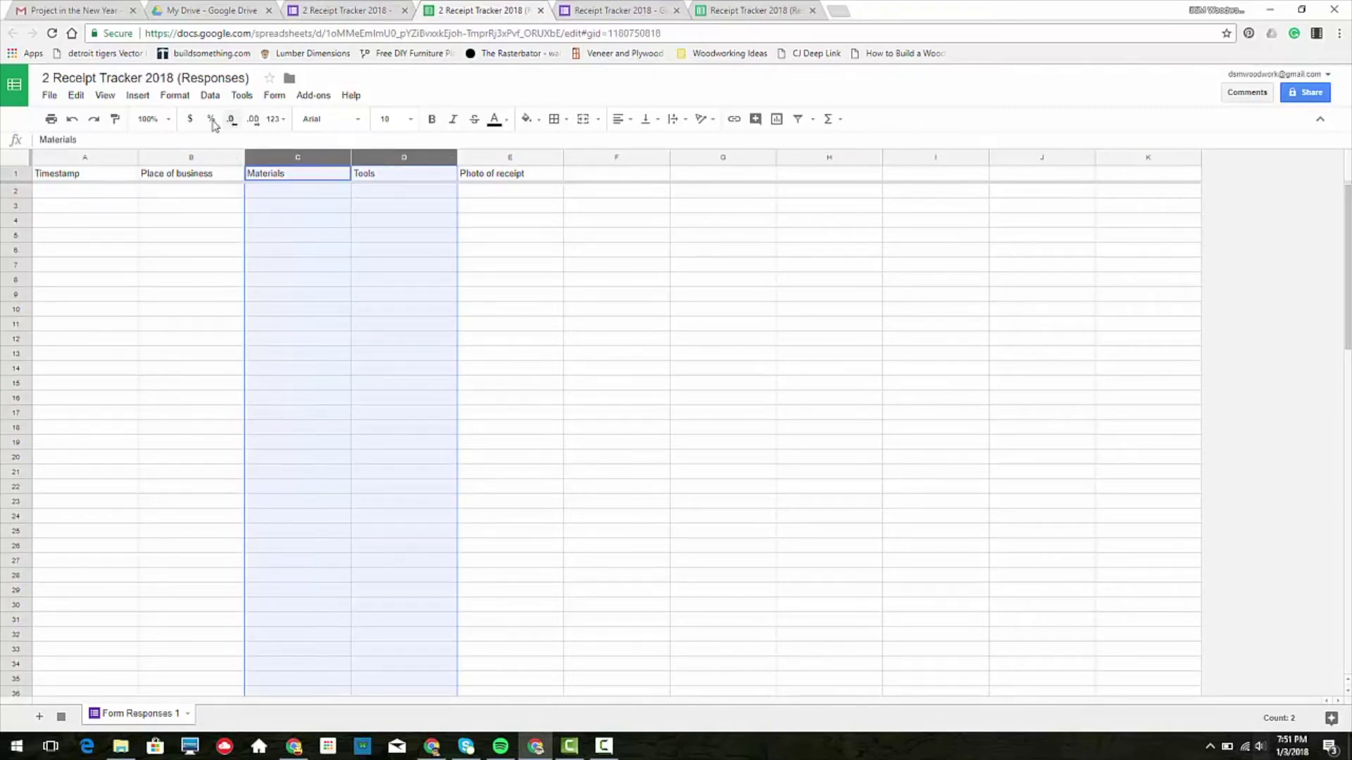
{"action": "left_click", "coordinate": [190, 120]}
{"action": "left_click", "coordinate": [366, 235]}
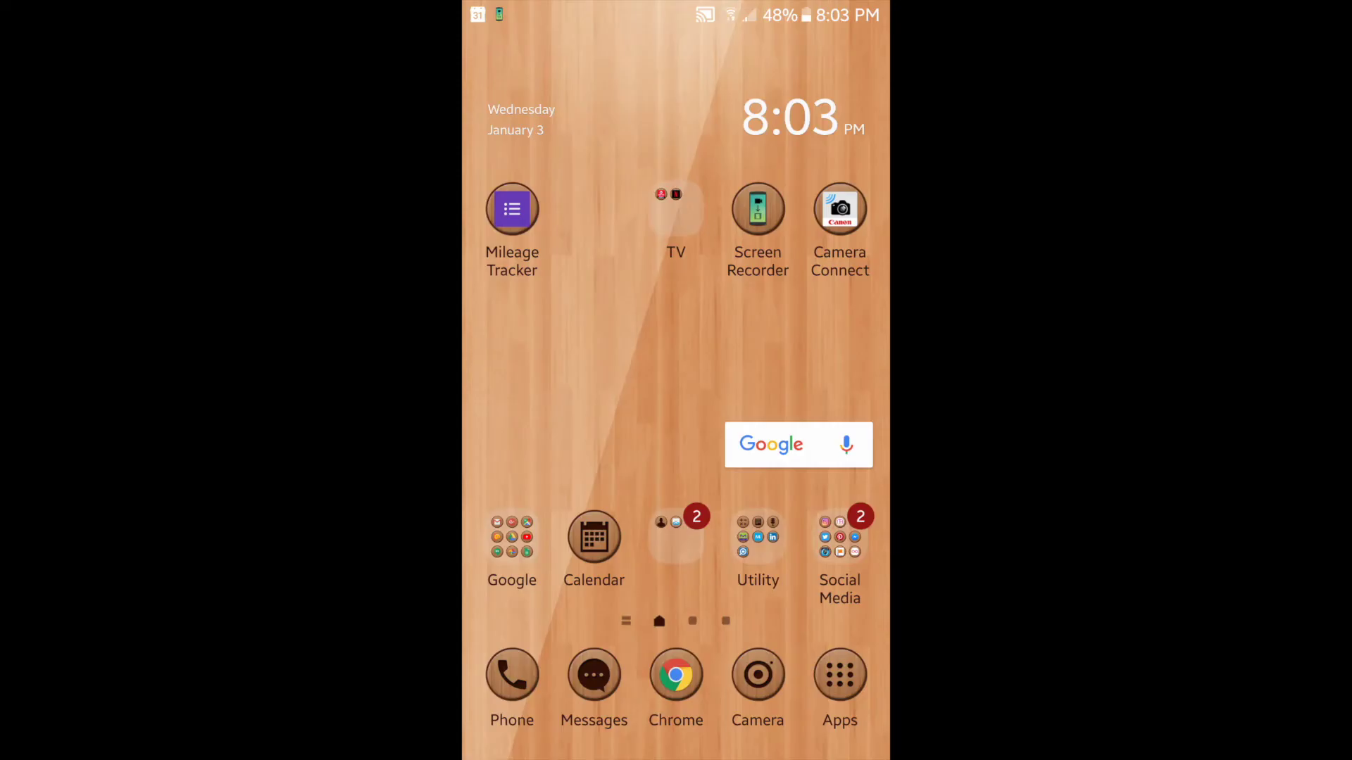
Launch Drive from the Google apps folder and open Receipt Tracker 2018 in the Taxes folder
{"action": "left_click", "coordinate": [512, 539]}
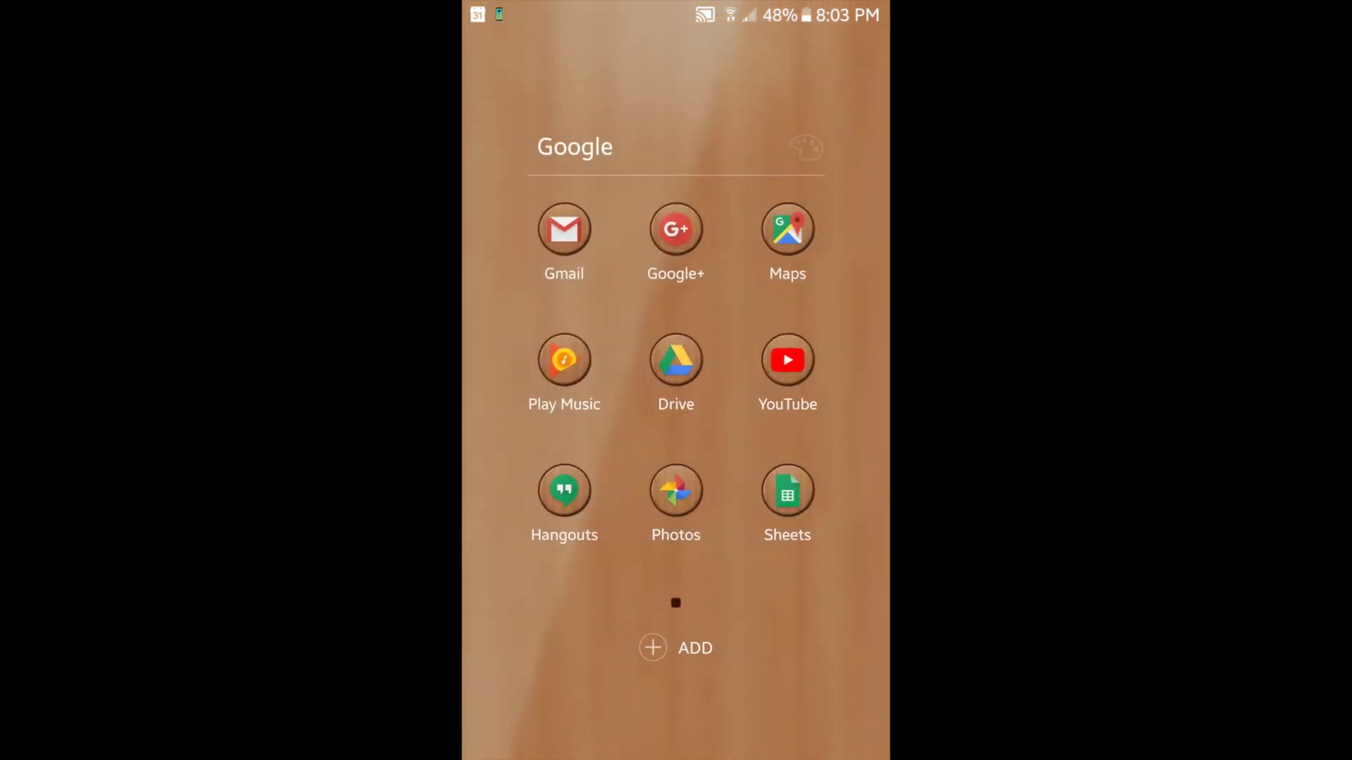
{"action": "left_click", "coordinate": [675, 360]}
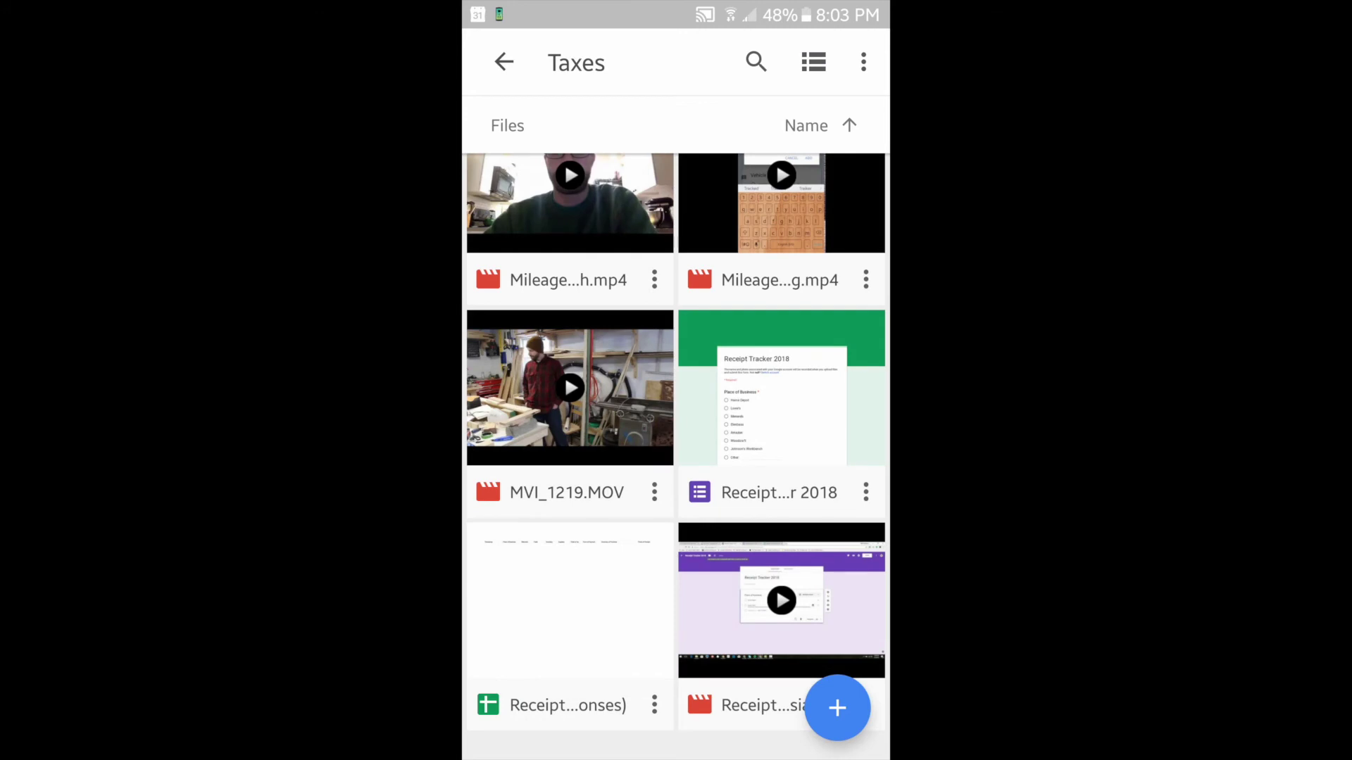
{"action": "scroll", "coordinate": [676, 450], "scroll_direction": "up", "scroll_amount": 3}
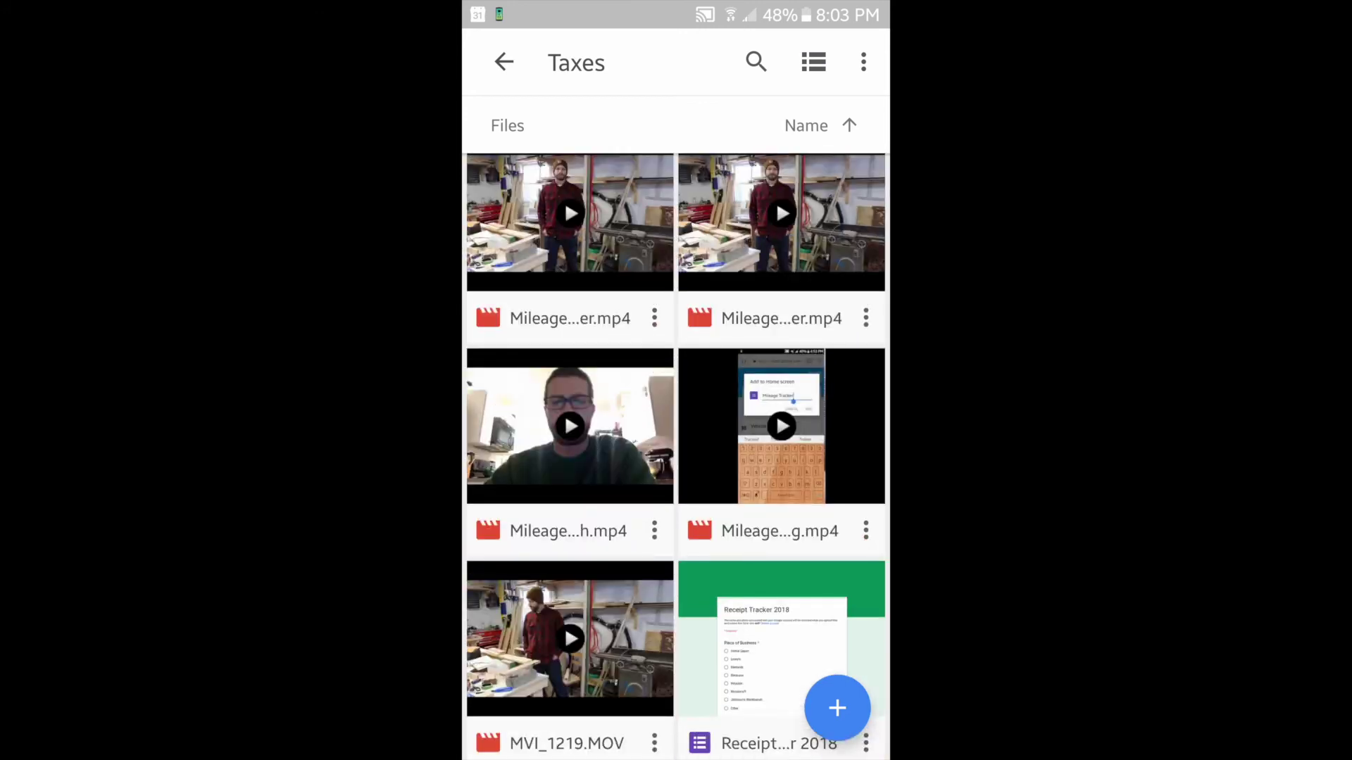
{"action": "key", "text": "Escape"}
{"action": "scroll", "coordinate": [676, 450], "scroll_direction": "up", "scroll_amount": 2}
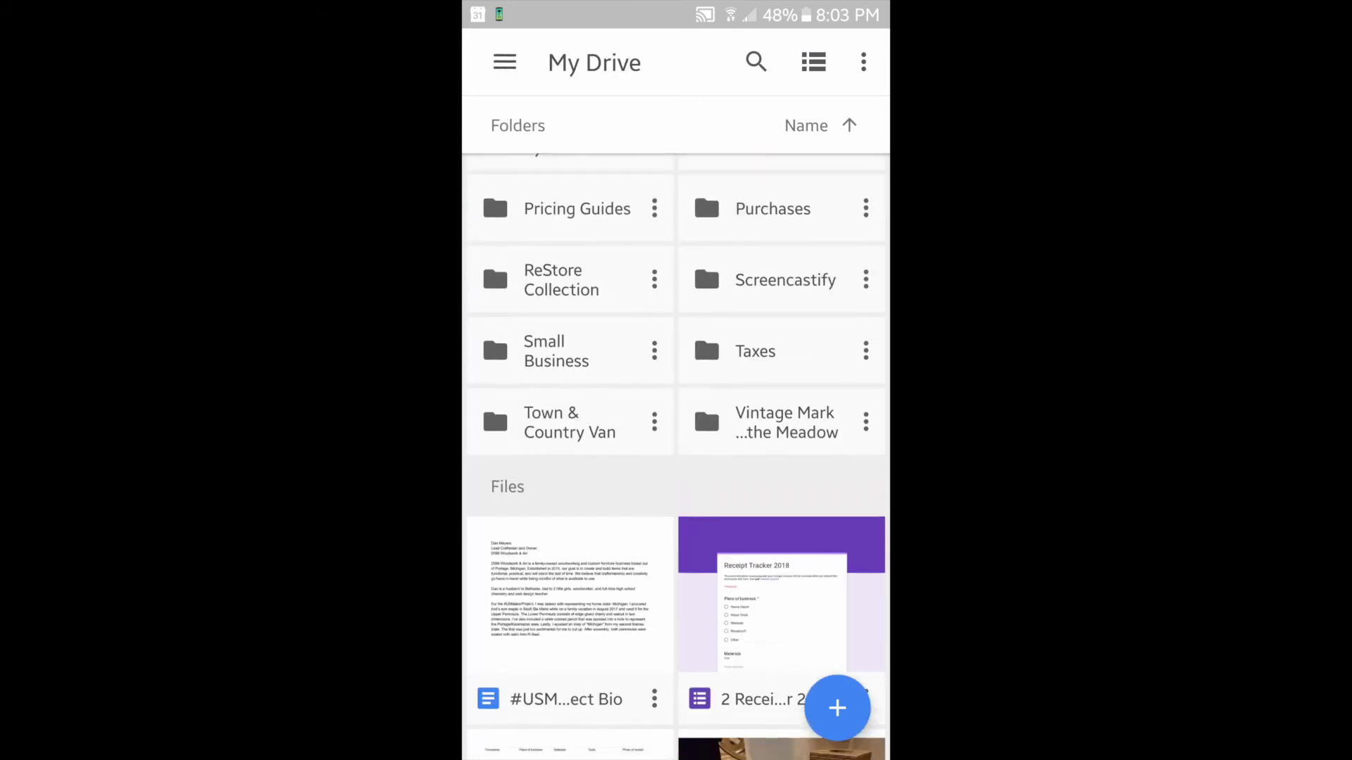
{"action": "left_click", "coordinate": [755, 370]}
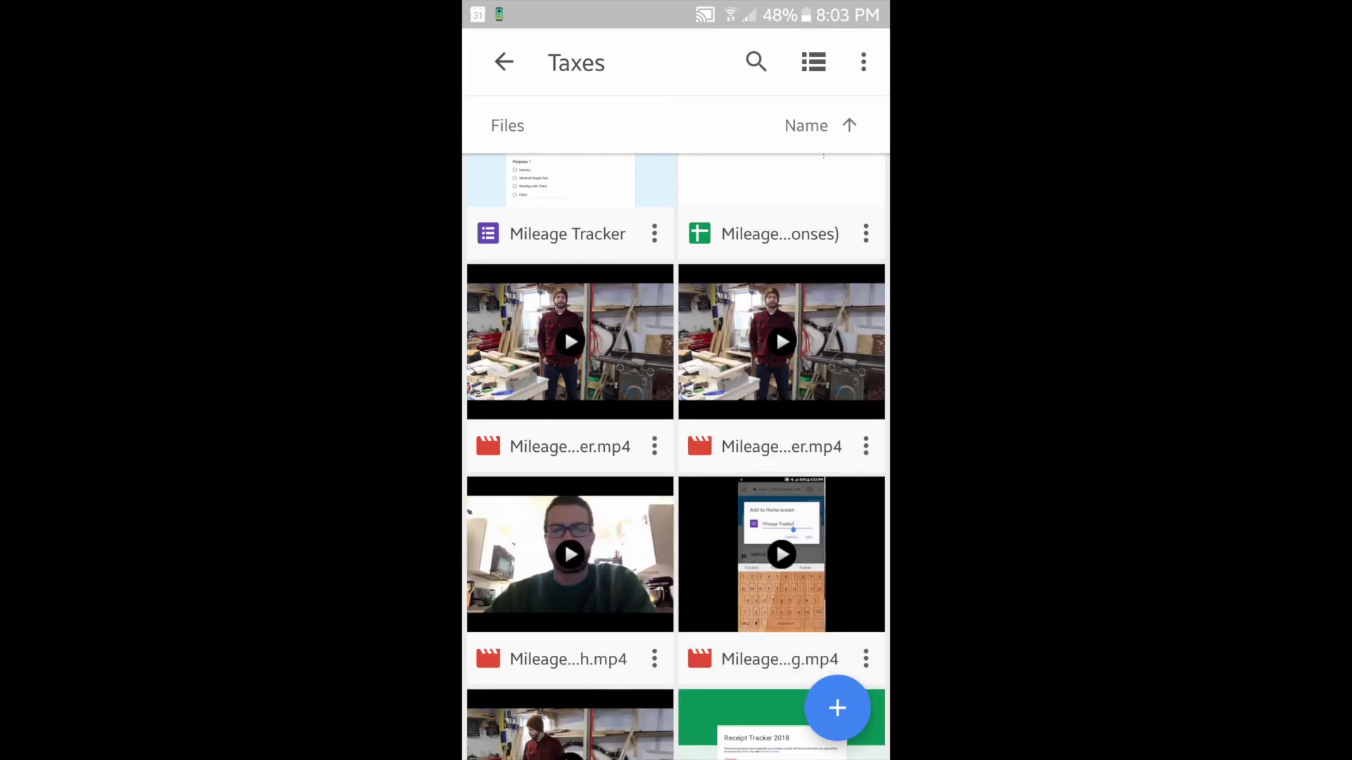
{"action": "left_click", "coordinate": [756, 735]}
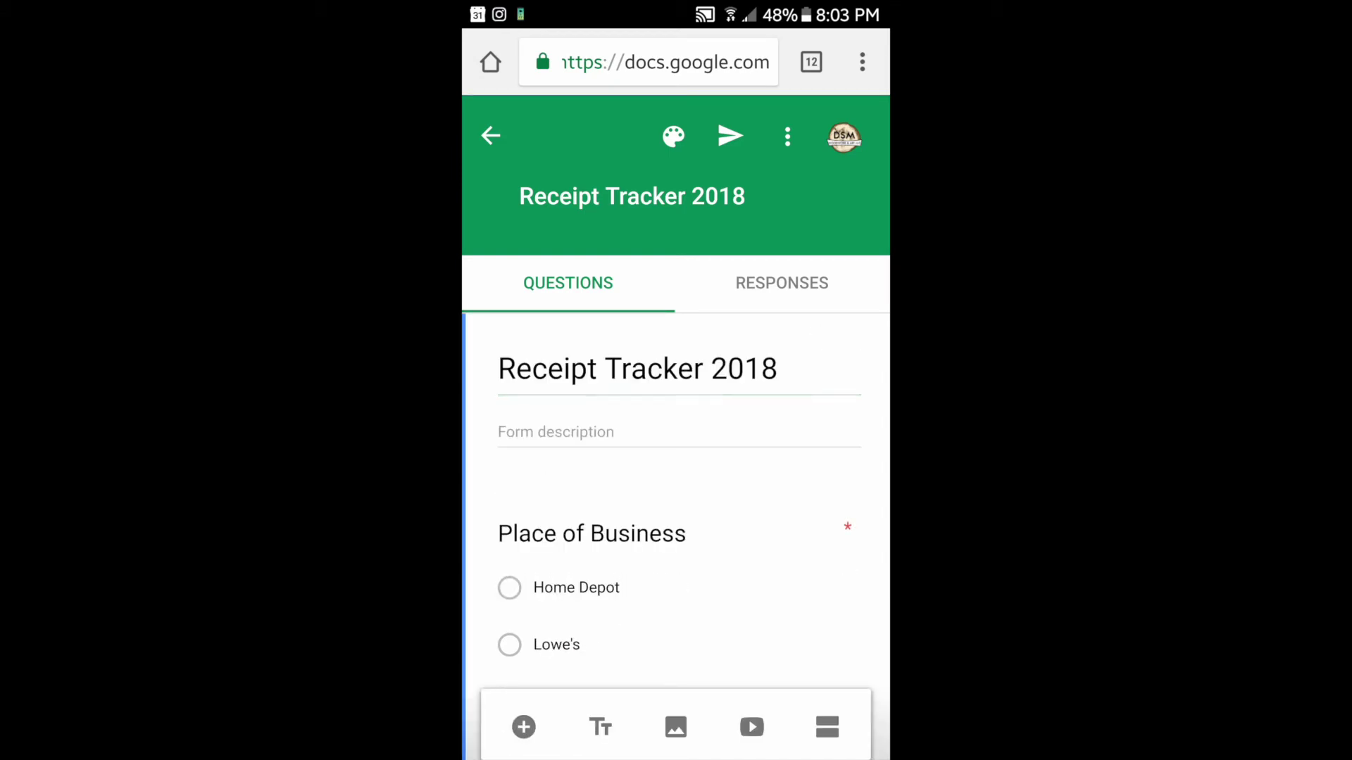
Copy the form's share link and load it in Chrome's address bar
{"action": "left_click", "coordinate": [730, 135]}
{"action": "left_click", "coordinate": [608, 242]}
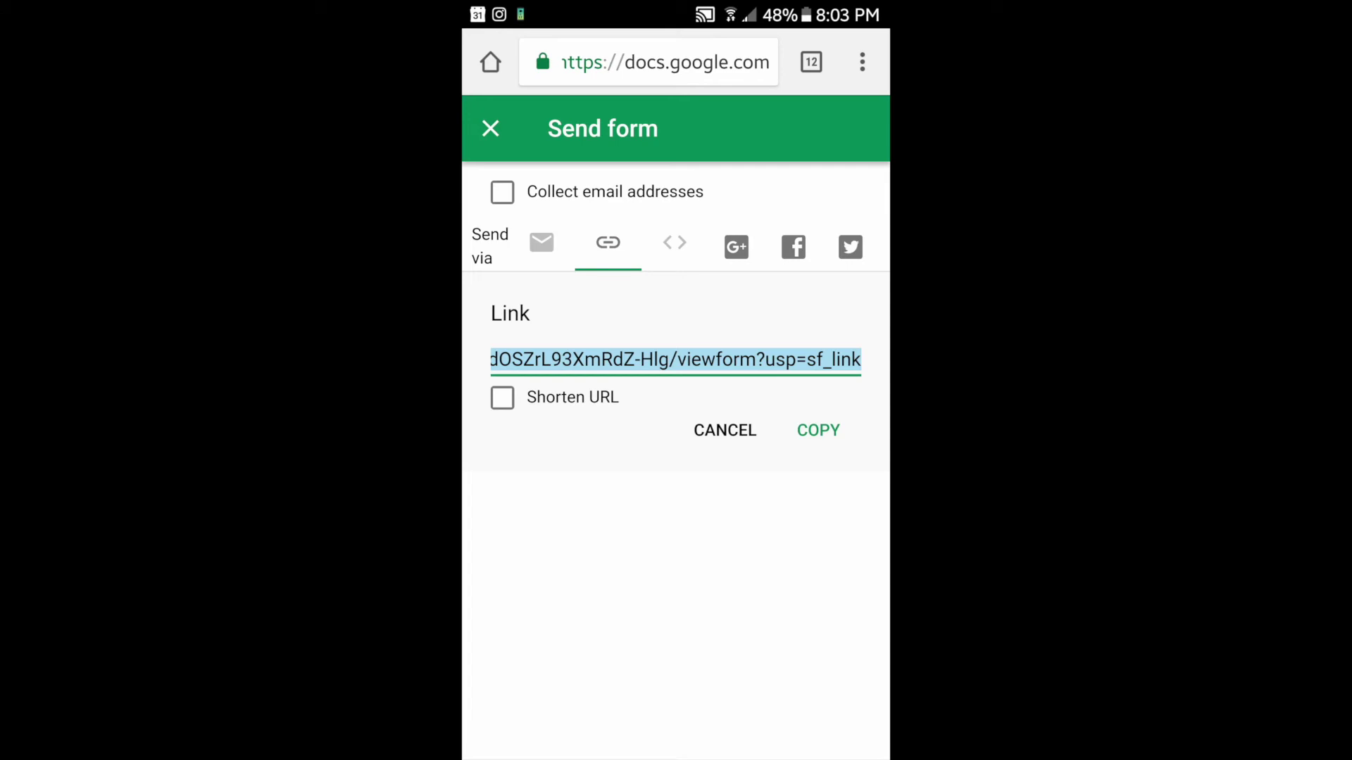
{"action": "left_click", "coordinate": [818, 431]}
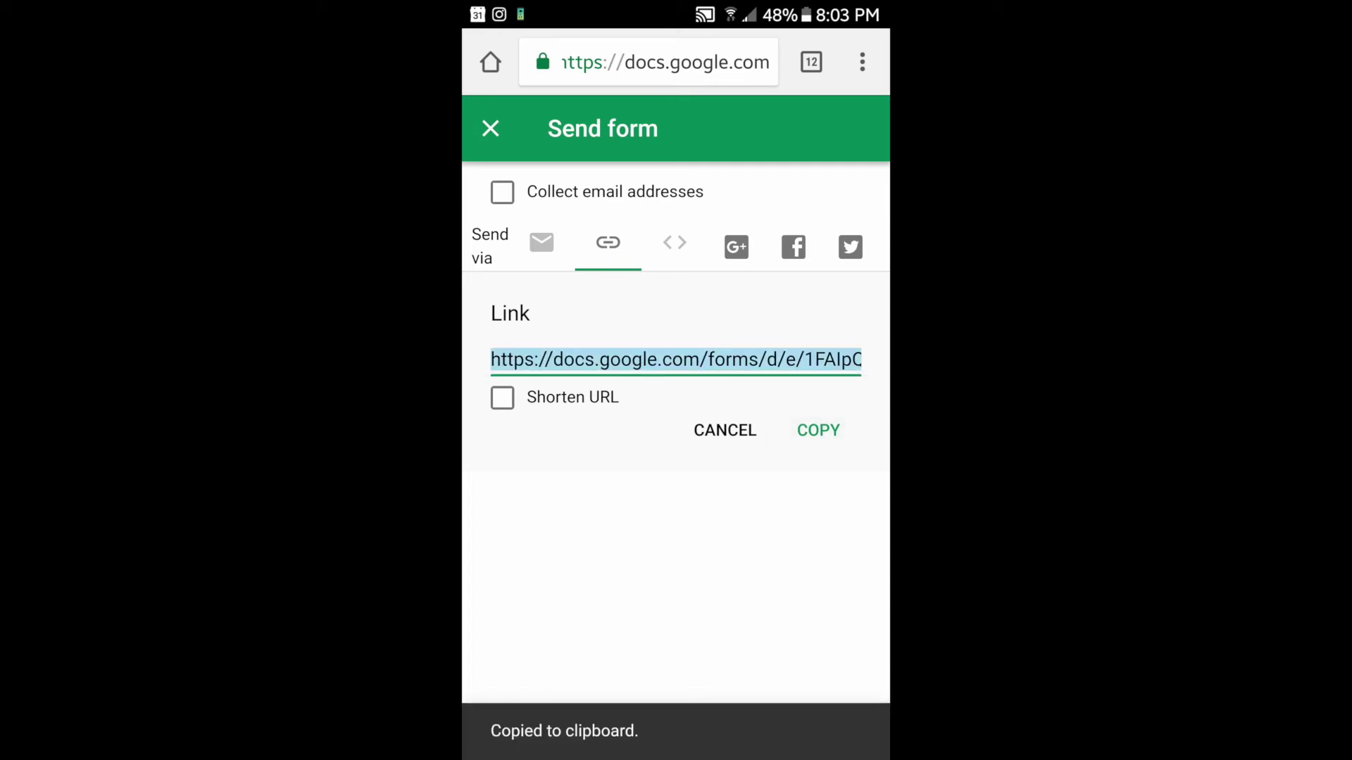
{"action": "left_click", "coordinate": [648, 62]}
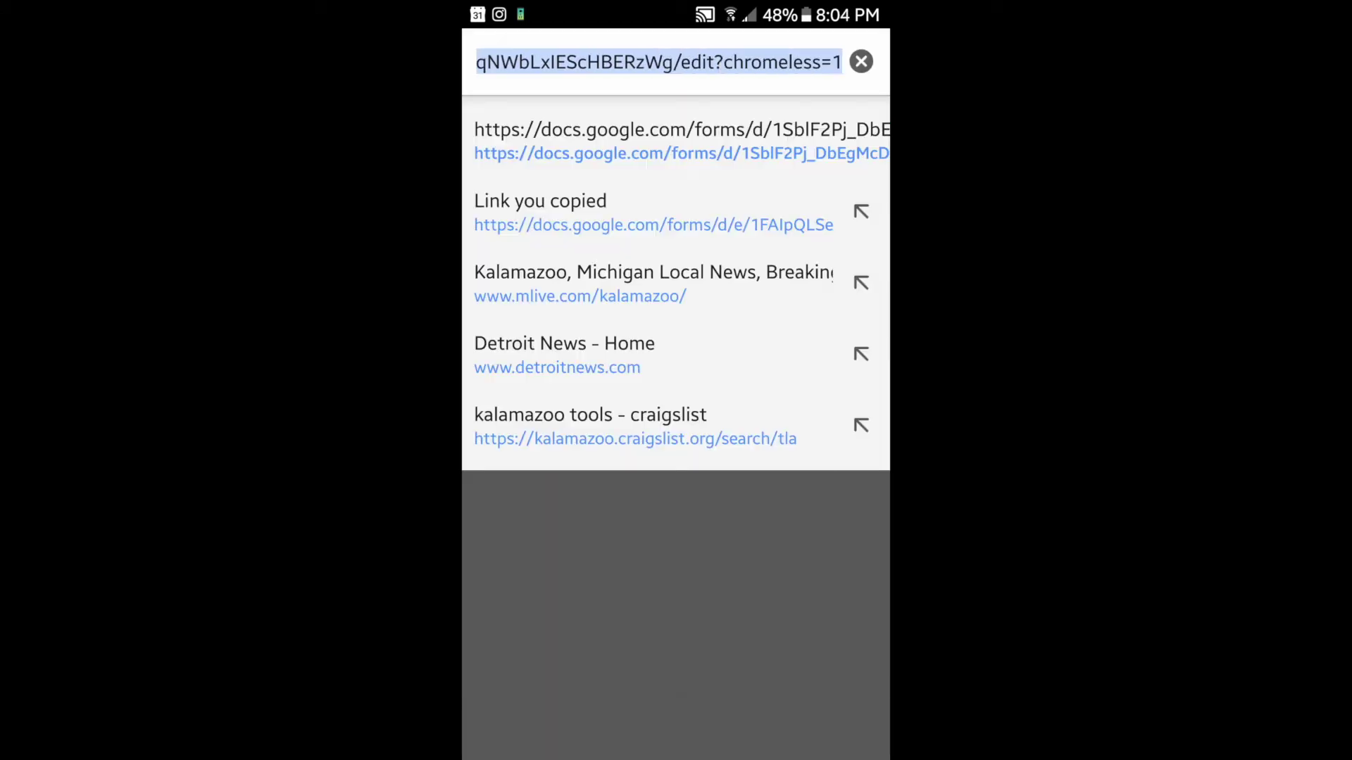
{"action": "left_click", "coordinate": [860, 61]}
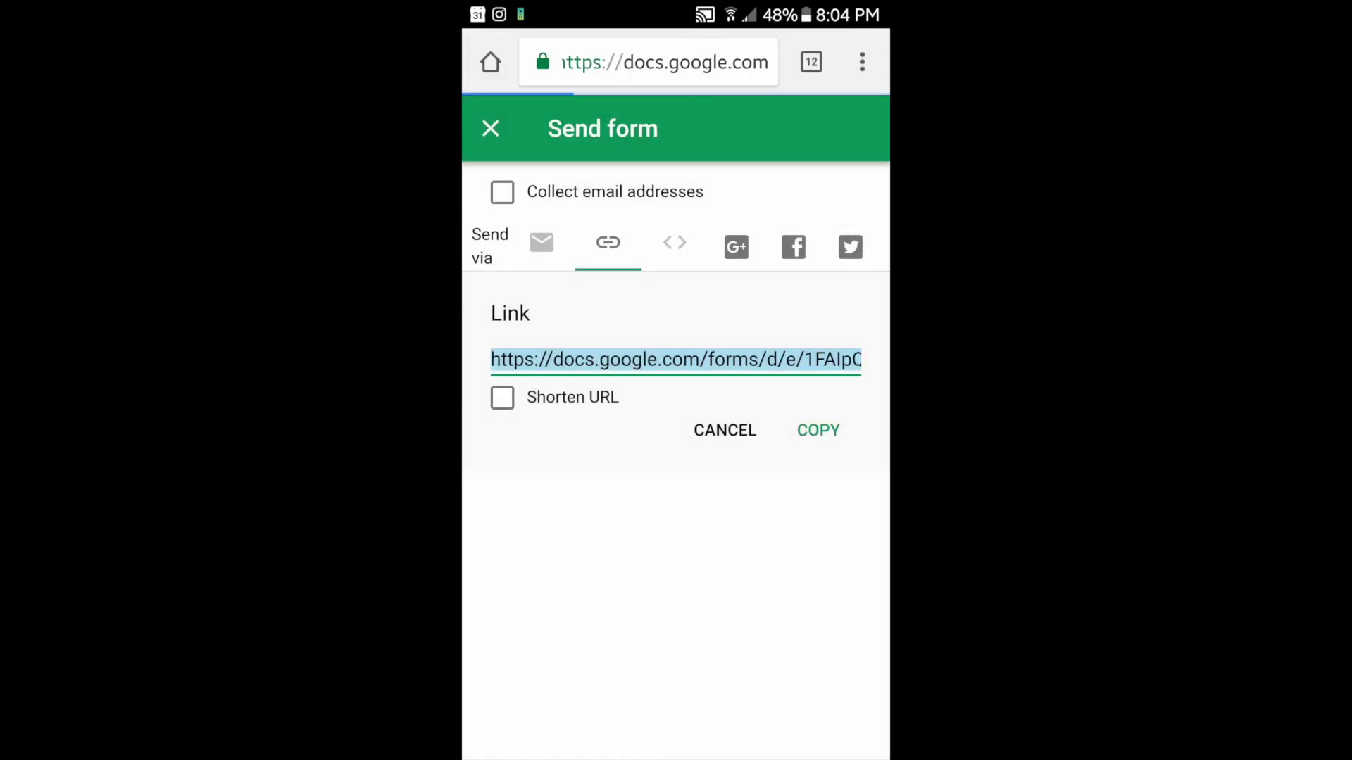
Scroll the live form and test the receipt-photo Add File upload, then close it
{"action": "scroll", "coordinate": [676, 422], "scroll_direction": "down", "scroll_amount": 15}
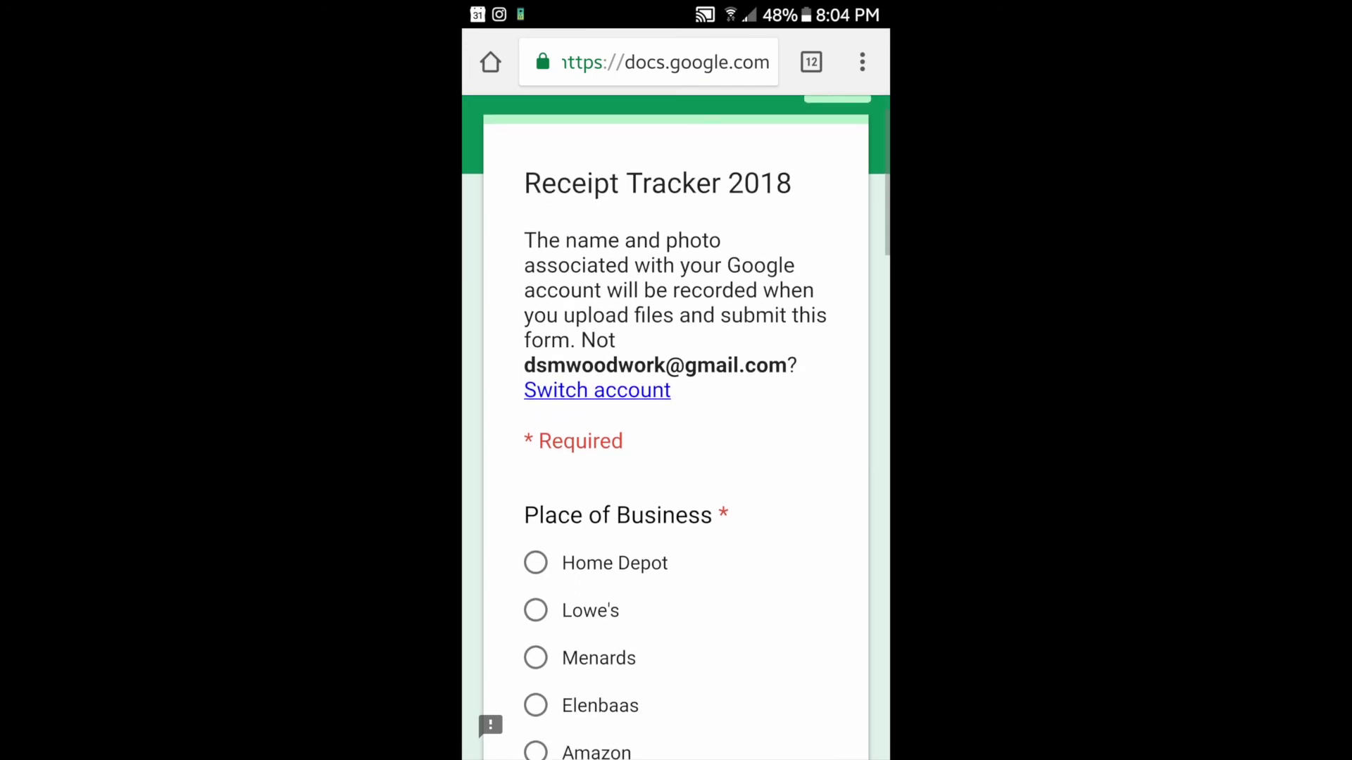
{"action": "scroll", "coordinate": [676, 422], "scroll_direction": "down", "scroll_amount": 10}
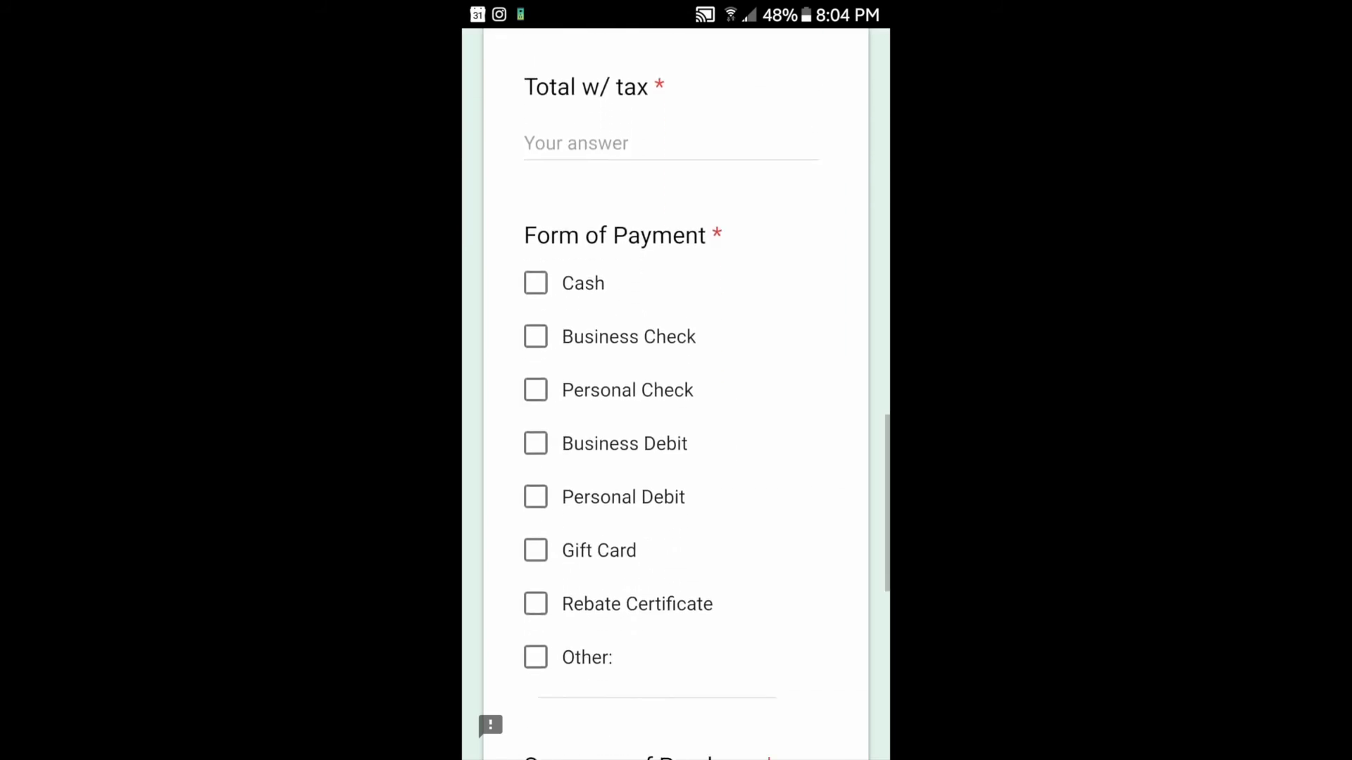
{"action": "scroll", "coordinate": [676, 394], "scroll_direction": "down", "scroll_amount": 1}
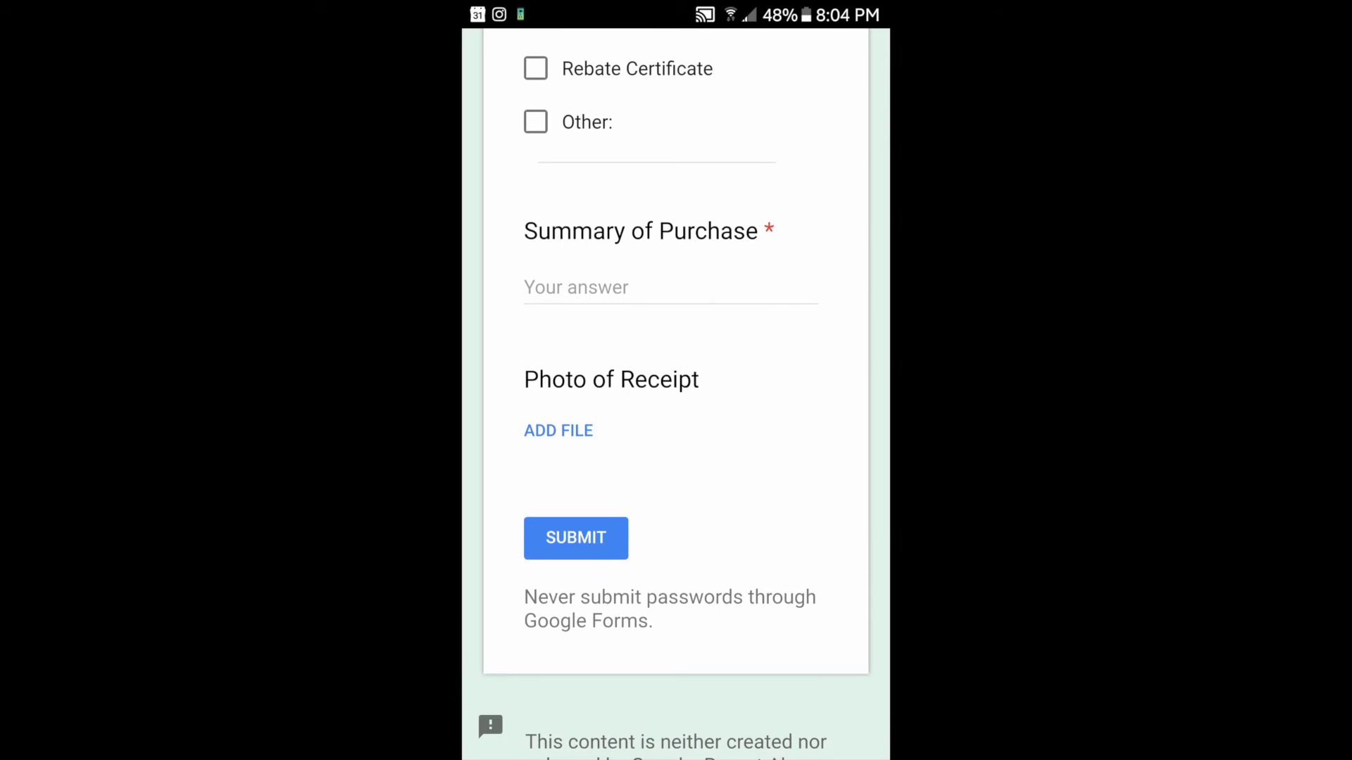
{"action": "left_click", "coordinate": [558, 430]}
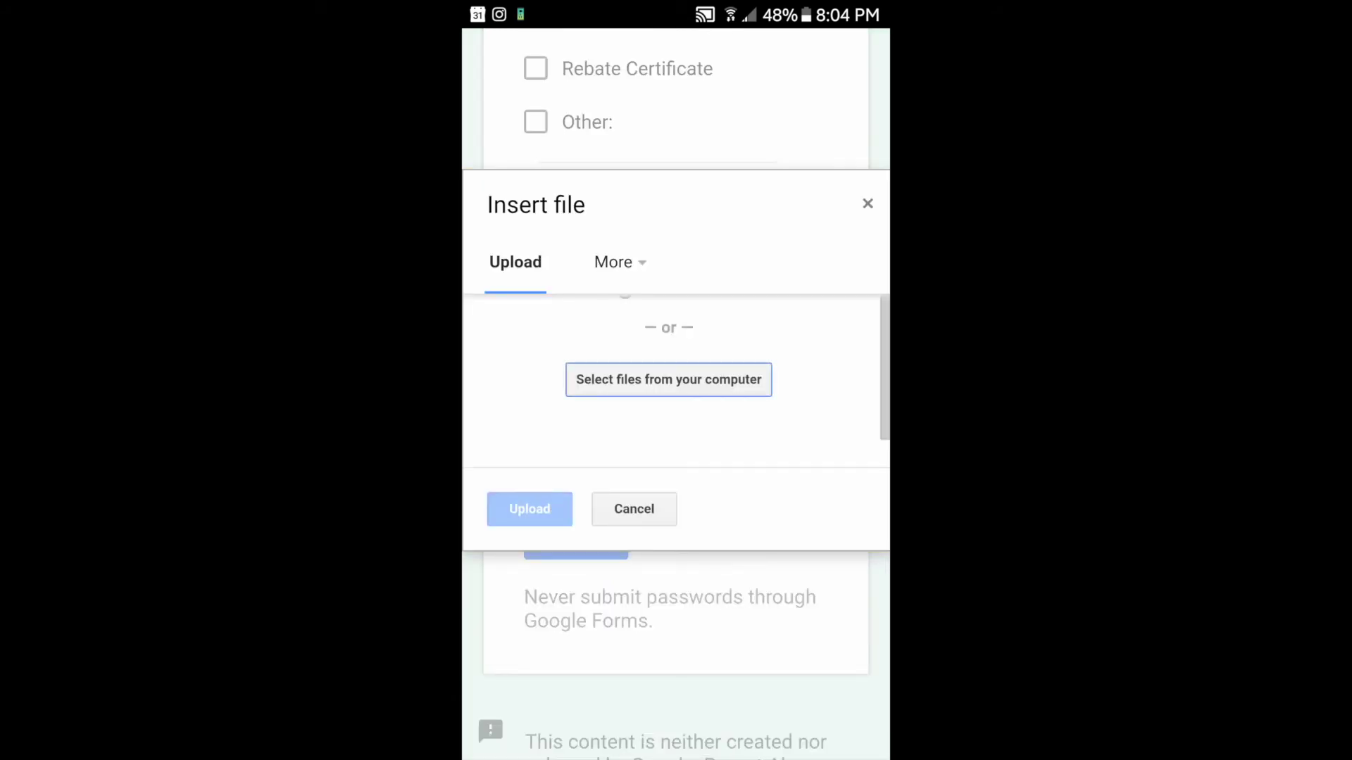
{"action": "left_click", "coordinate": [868, 204]}
{"action": "scroll", "coordinate": [676, 422], "scroll_direction": "up", "scroll_amount": 10}
Add the Receipt Tracker 2018 form to the home screen from Chrome's menu
{"action": "scroll", "coordinate": [676, 423], "scroll_direction": "up", "scroll_amount": 10}
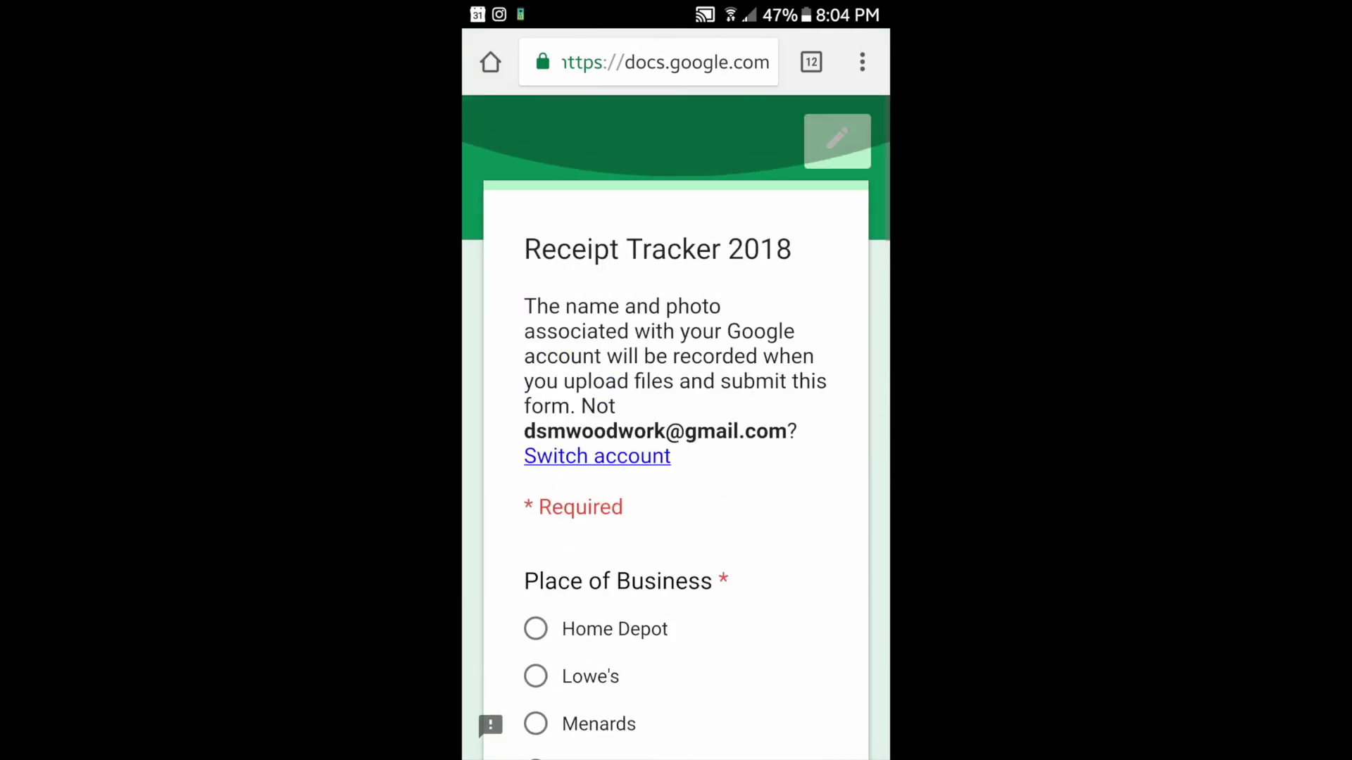
{"action": "left_click", "coordinate": [862, 62]}
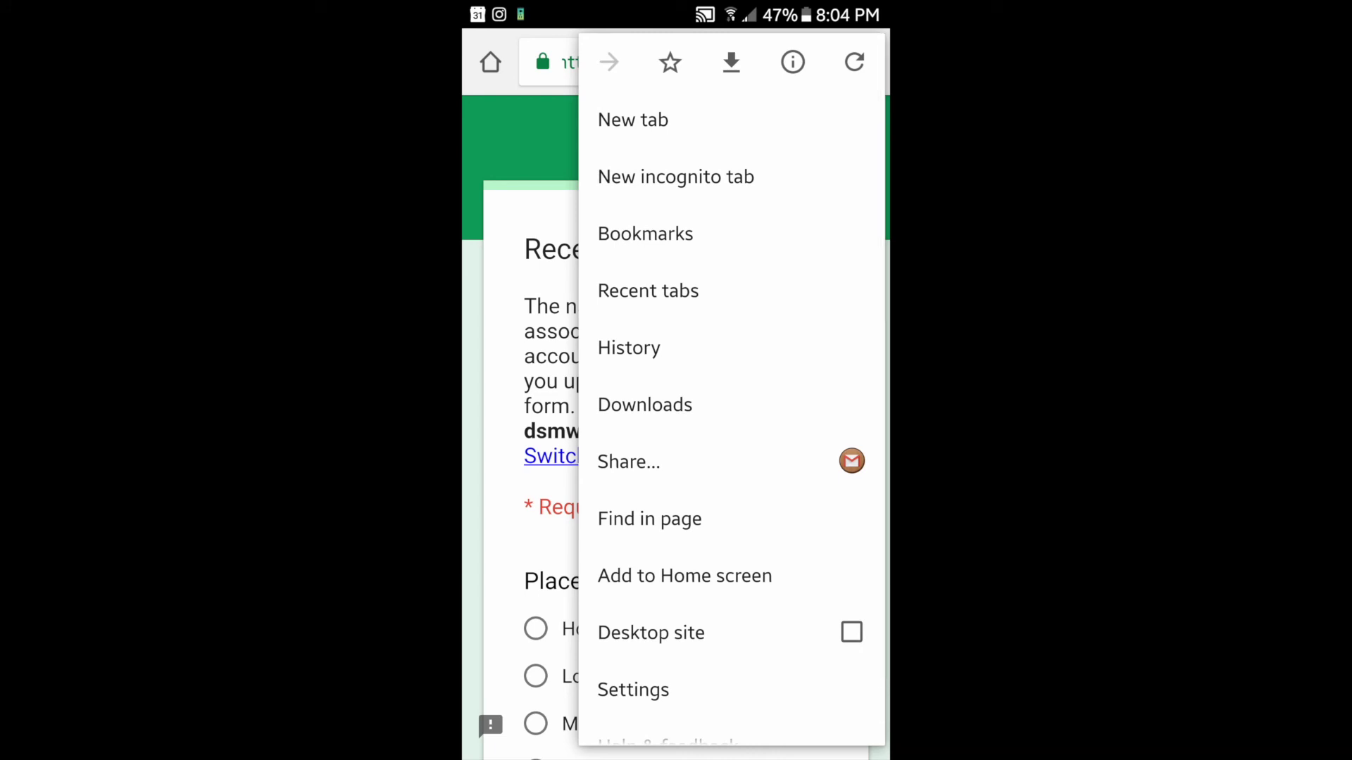
{"action": "left_click", "coordinate": [685, 576]}
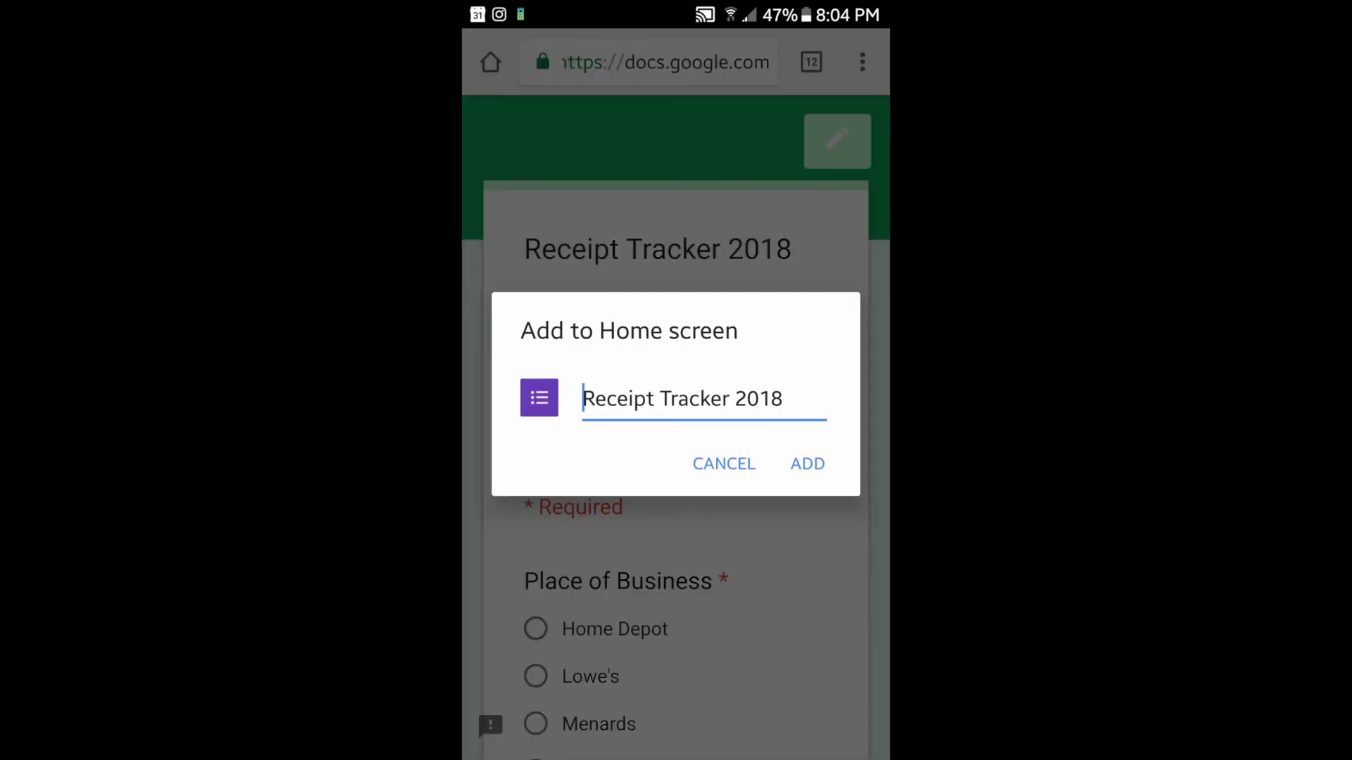
{"action": "left_click", "coordinate": [808, 463]}
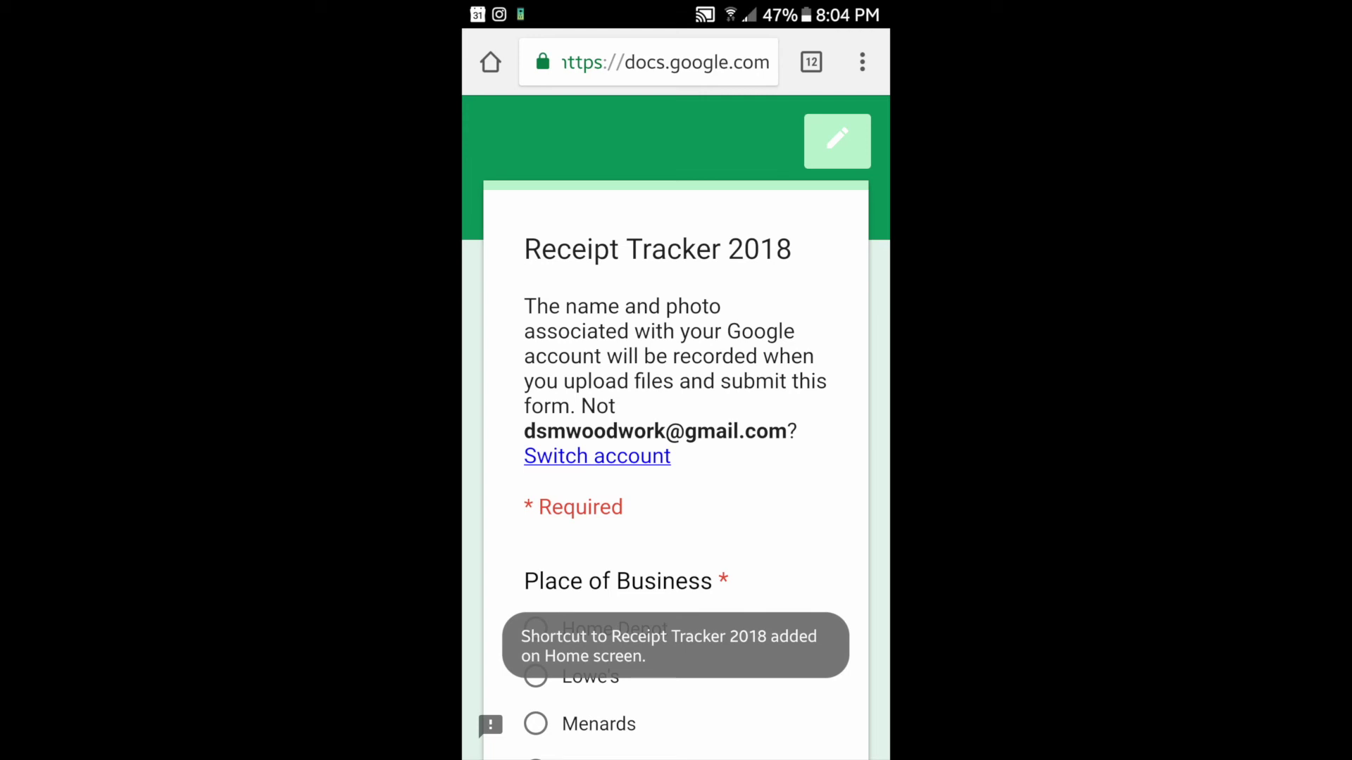
Move the new Receipt Tracker shortcut beside Mileage Tracker on the home screen
{"action": "key", "text": "Home"}
{"action": "left_click_drag", "start_coordinate": [810, 352], "coordinate": [563, 352]}
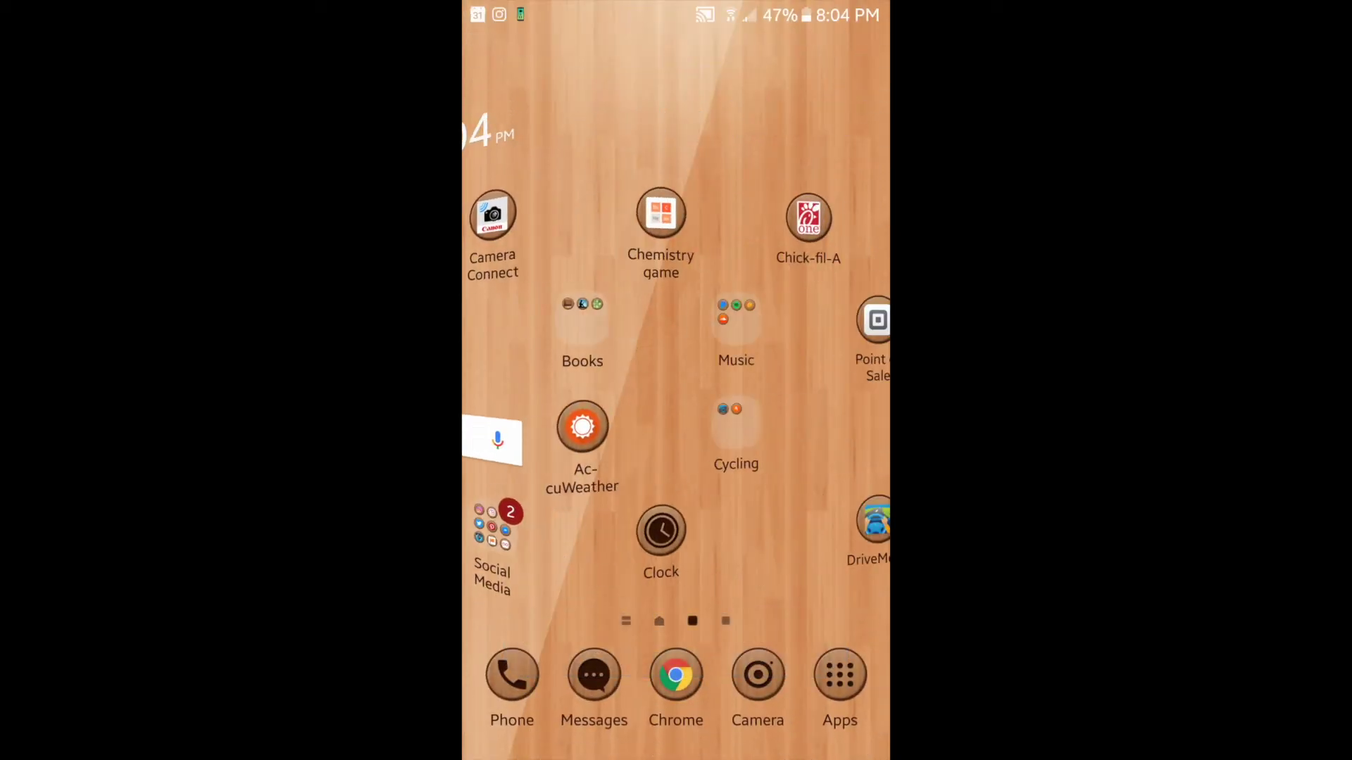
{"action": "left_click_drag", "start_coordinate": [810, 352], "coordinate": [564, 352]}
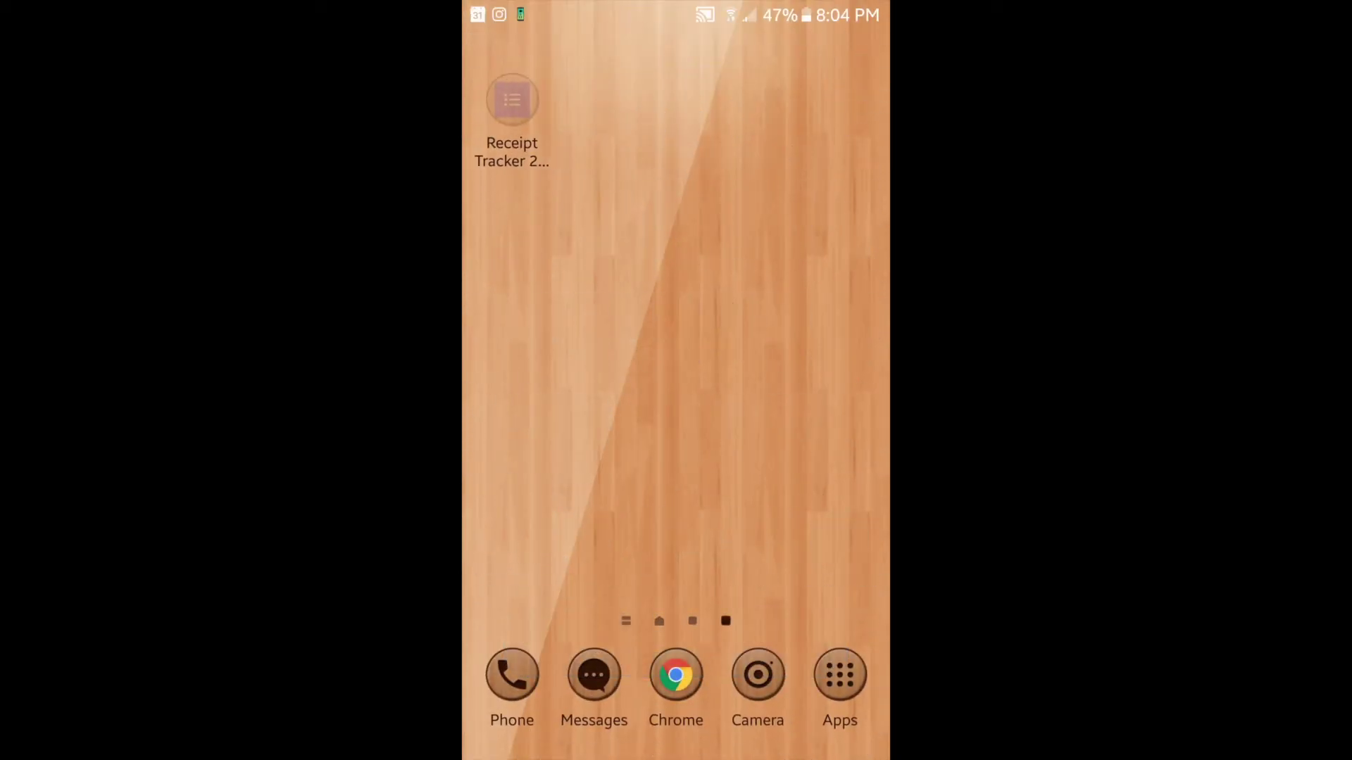
{"action": "left_click", "coordinate": [512, 100]}
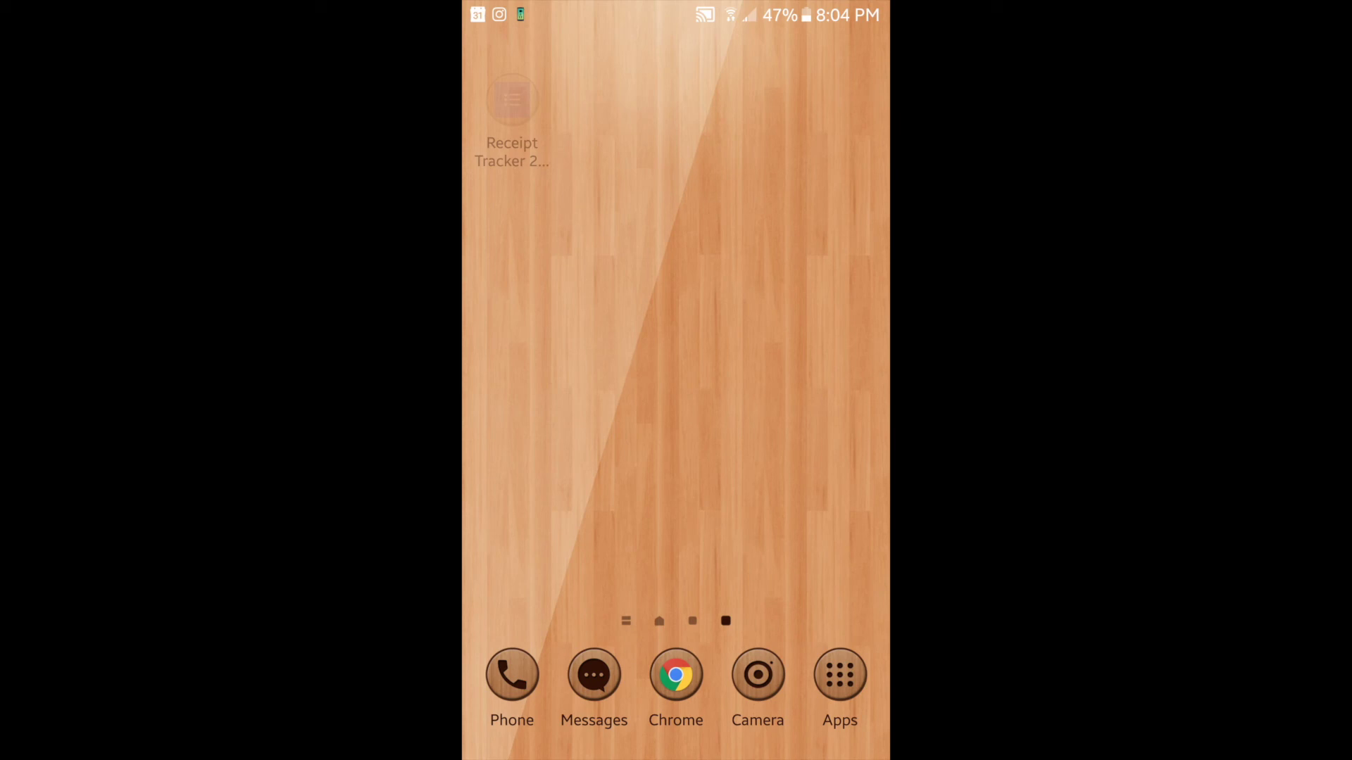
{"action": "left_click_drag", "start_coordinate": [512, 100], "coordinate": [571, 206]}
Launch Receipt Tracker 2018 from its home-screen shortcut and scroll through the form
{"action": "left_click", "coordinate": [593, 209]}
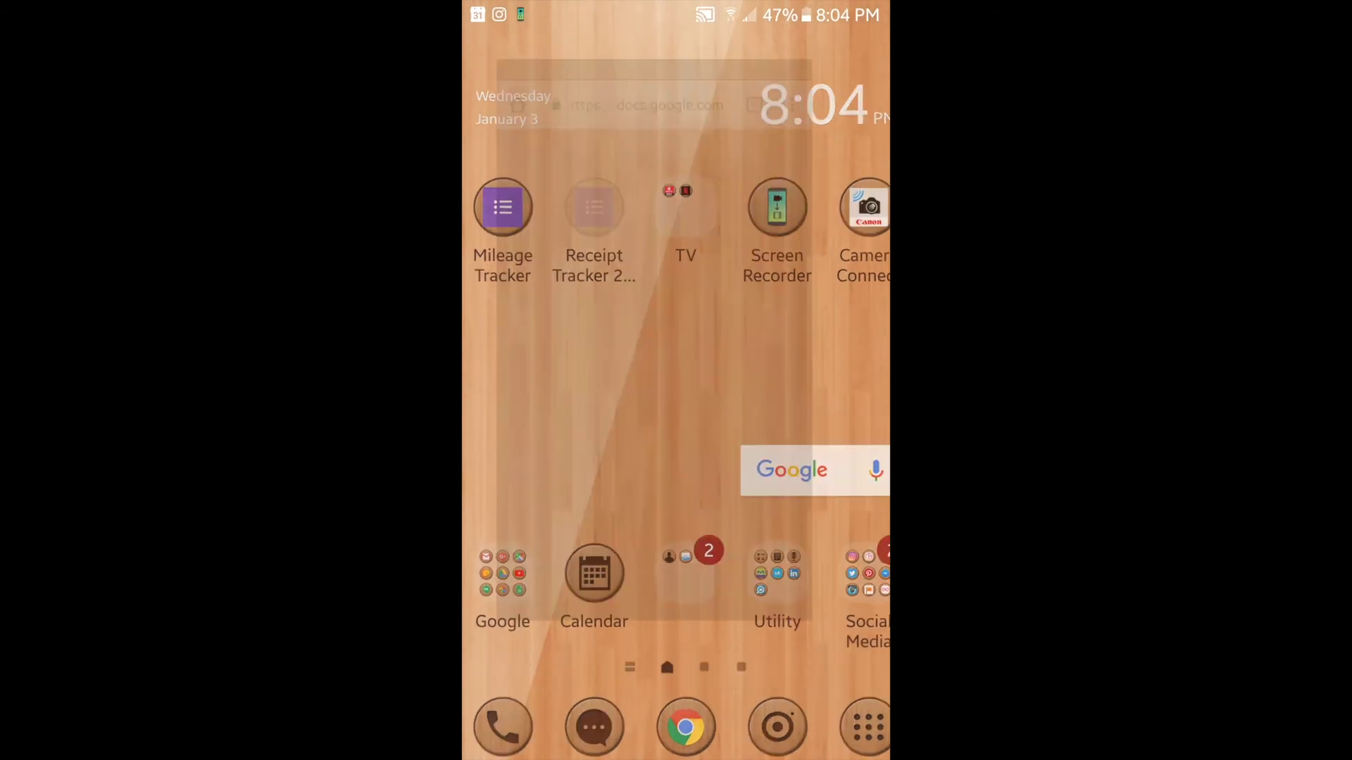
{"action": "scroll", "coordinate": [676, 422], "scroll_direction": "down", "scroll_amount": 10}
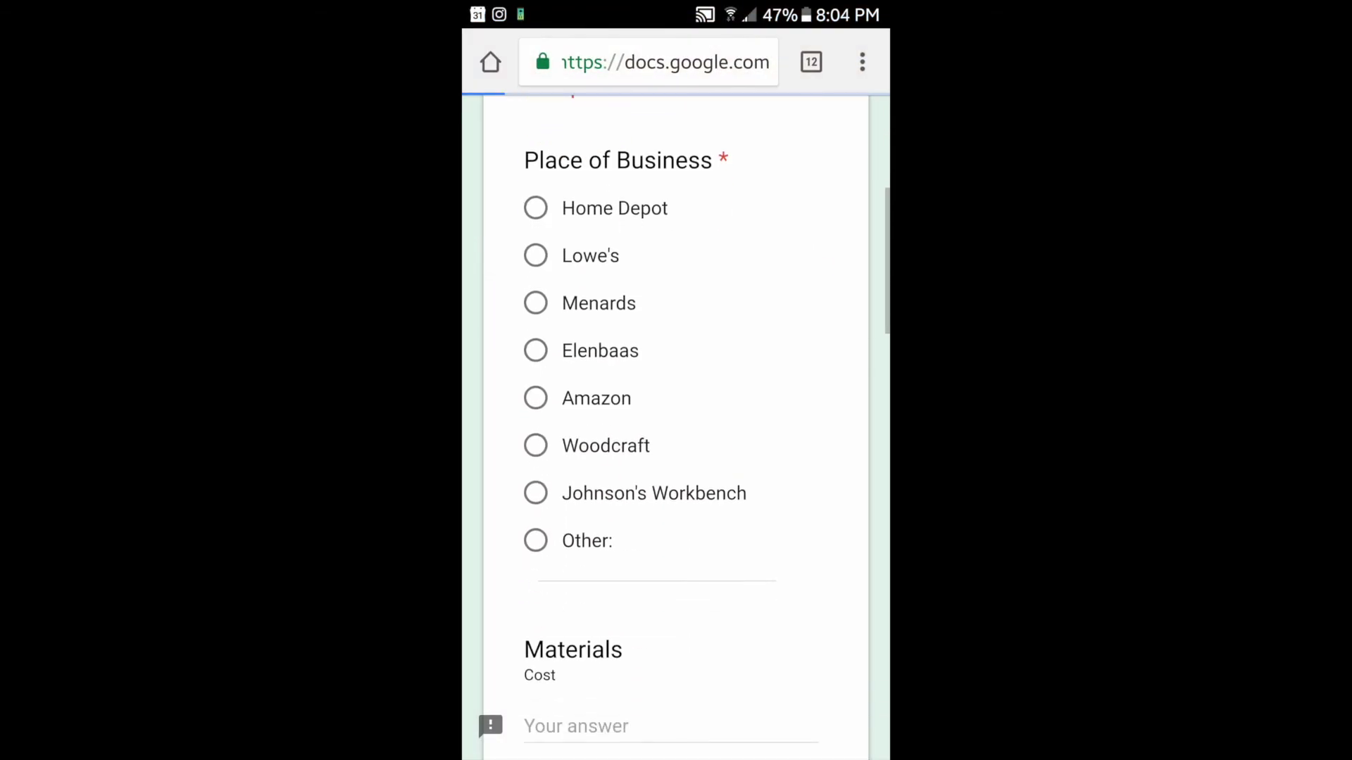